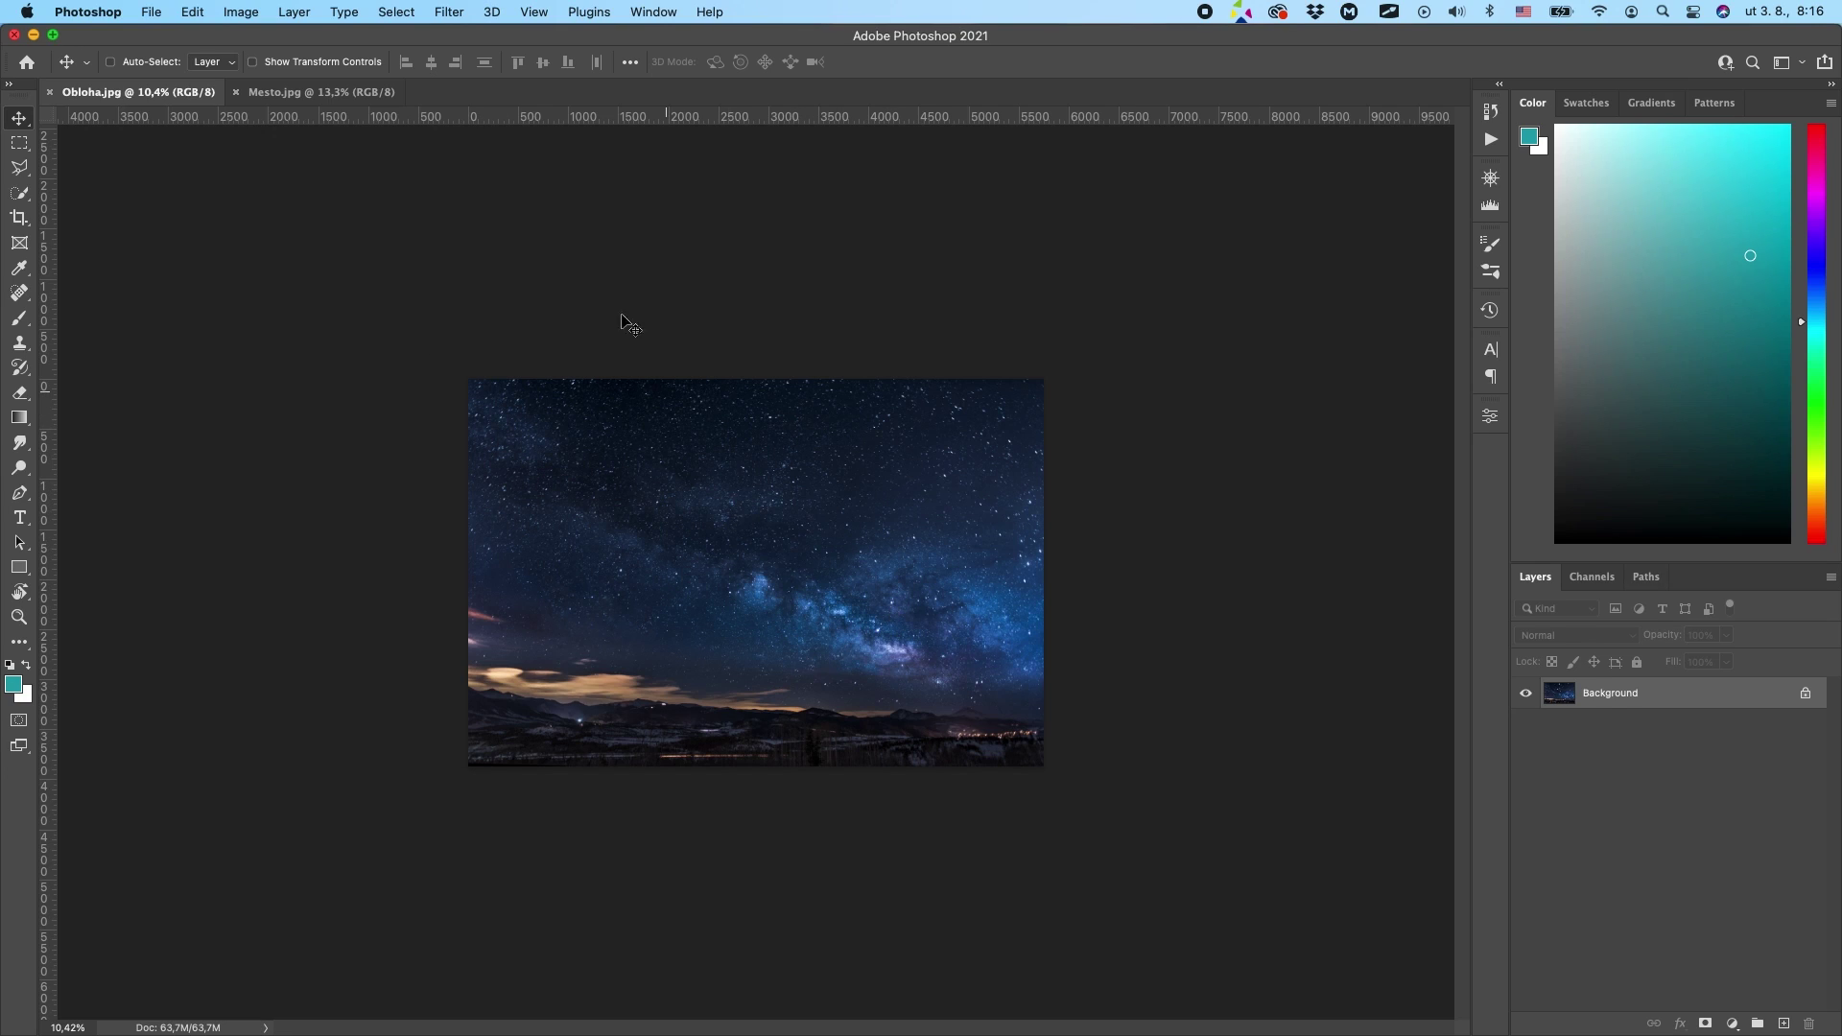
- Select and copy the entire Obloha.jpg starry sky image
left_click(285, 94)
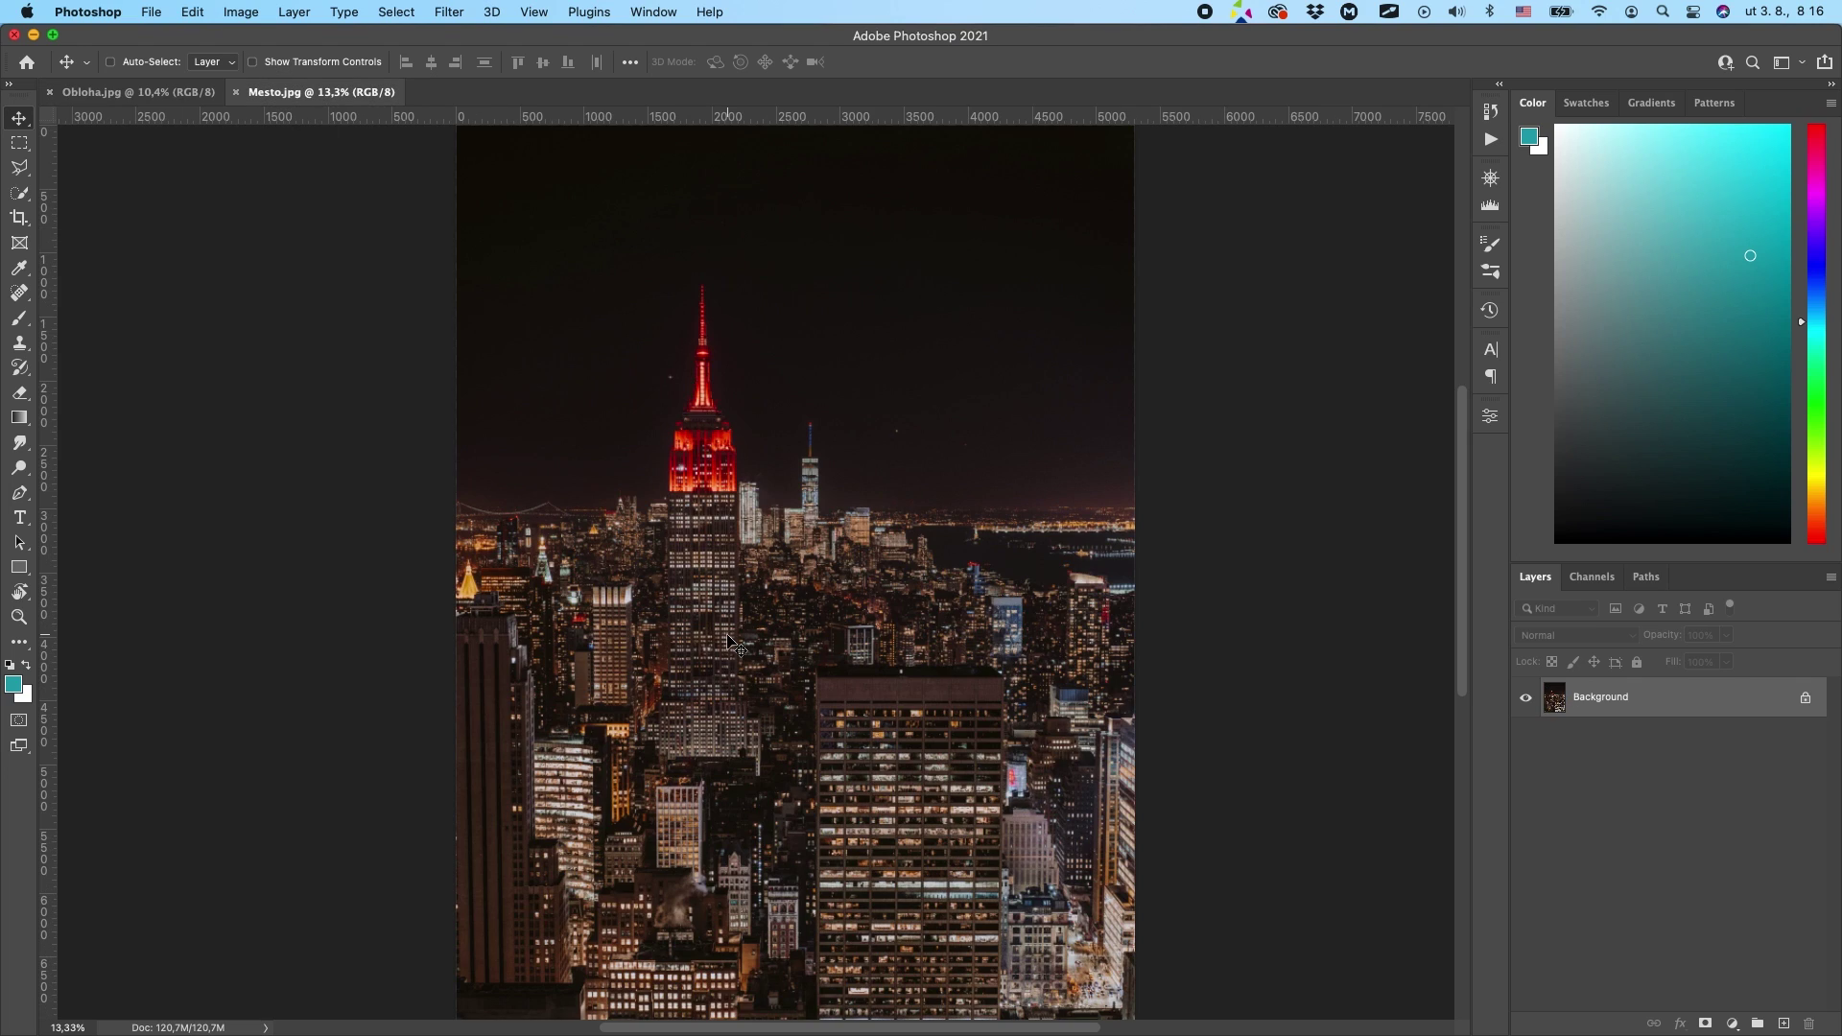
left_click(144, 93)
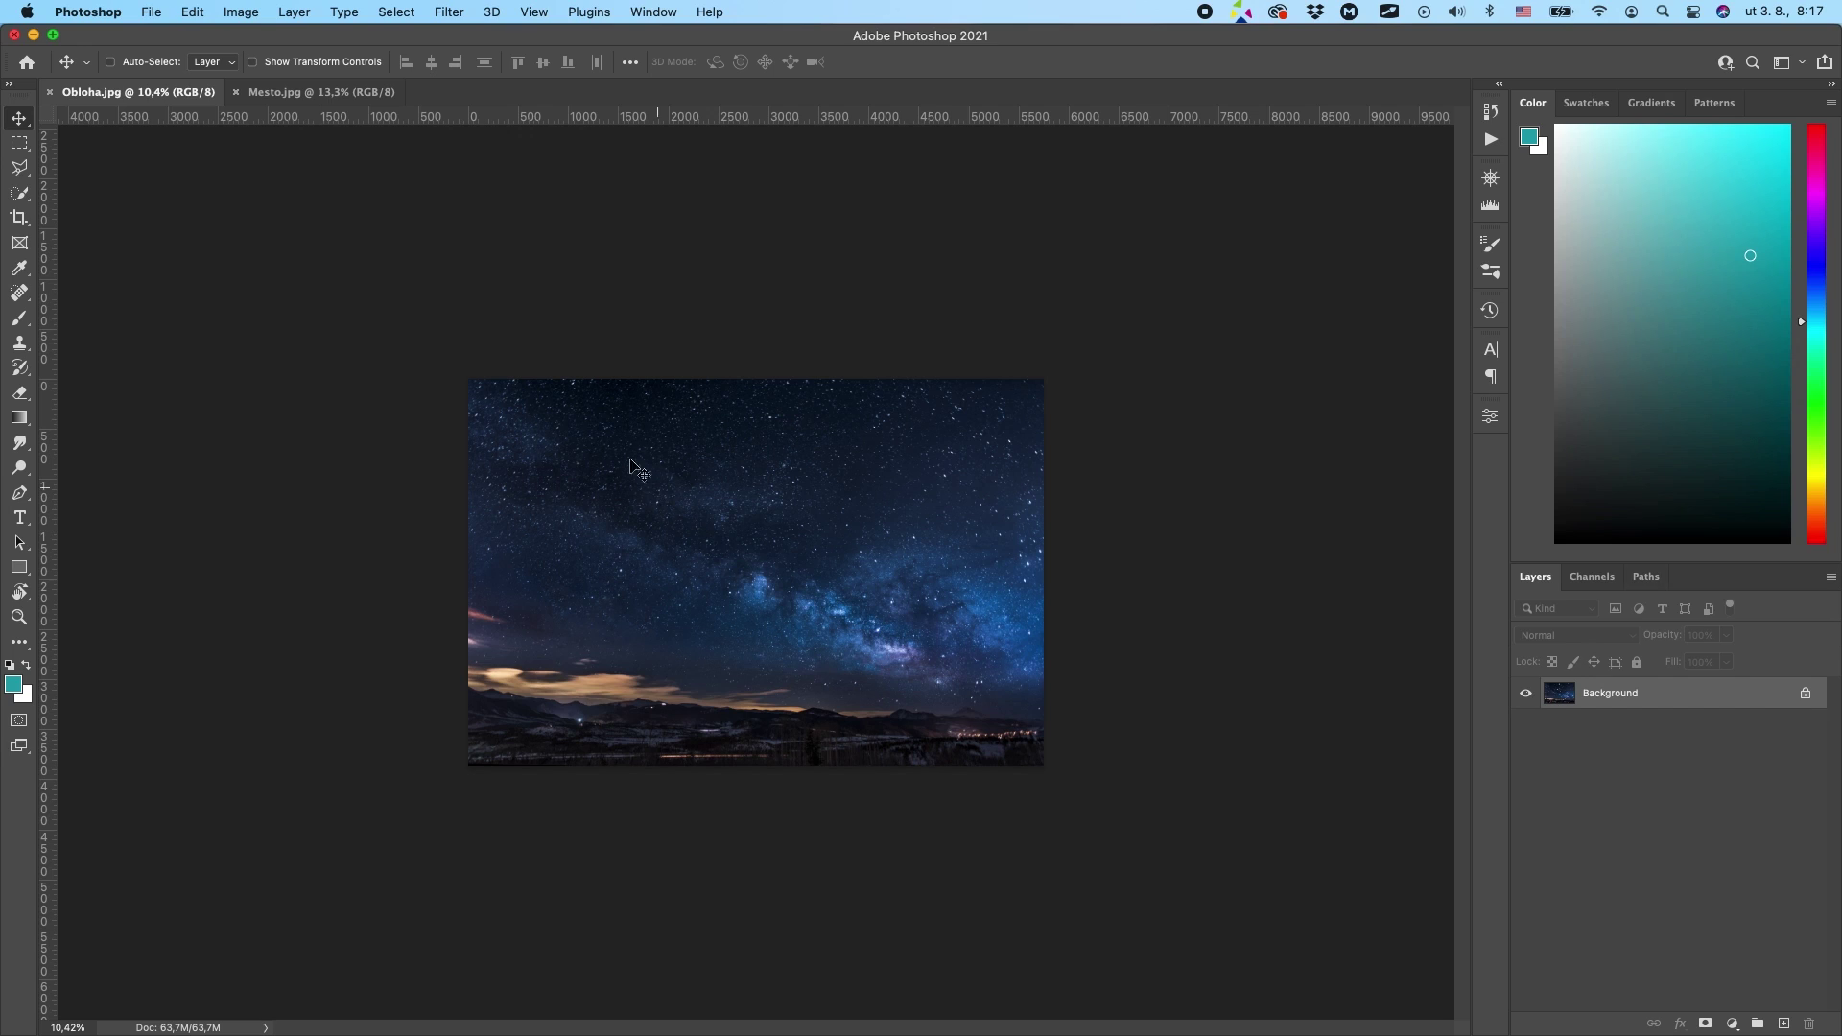
left_click(397, 11)
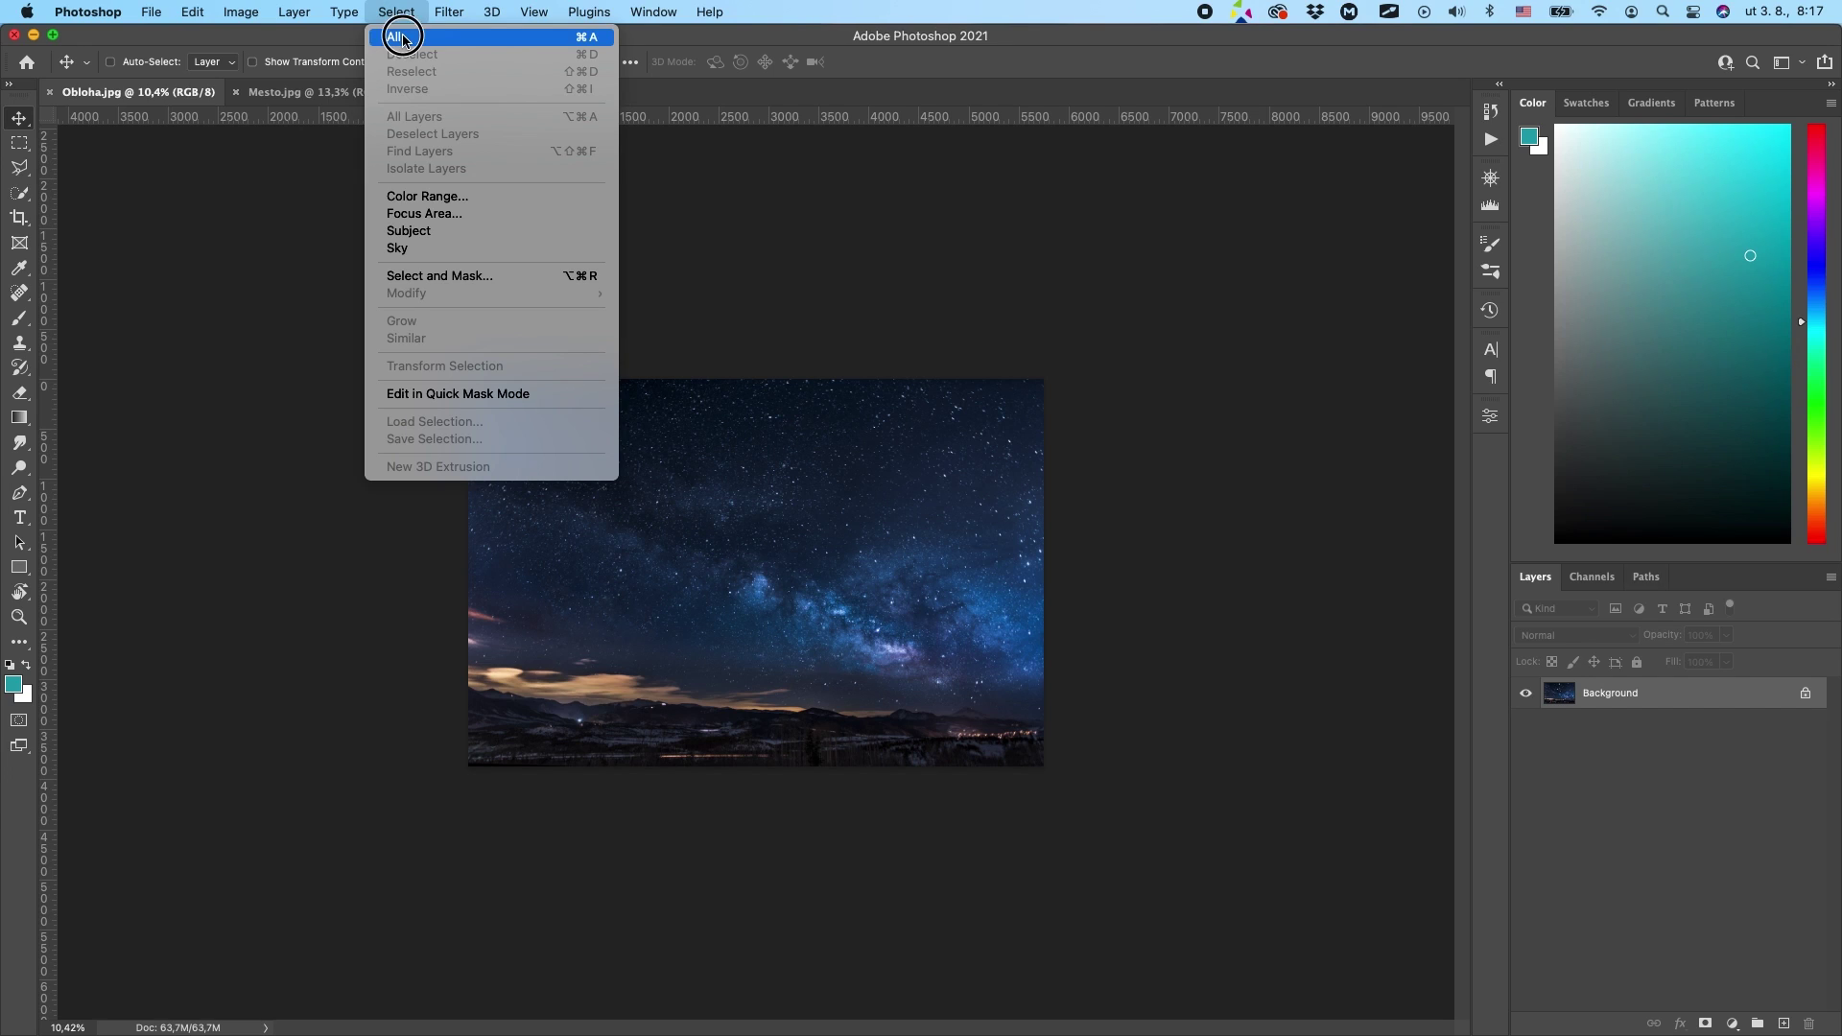
left_click(396, 11)
key("super+a")
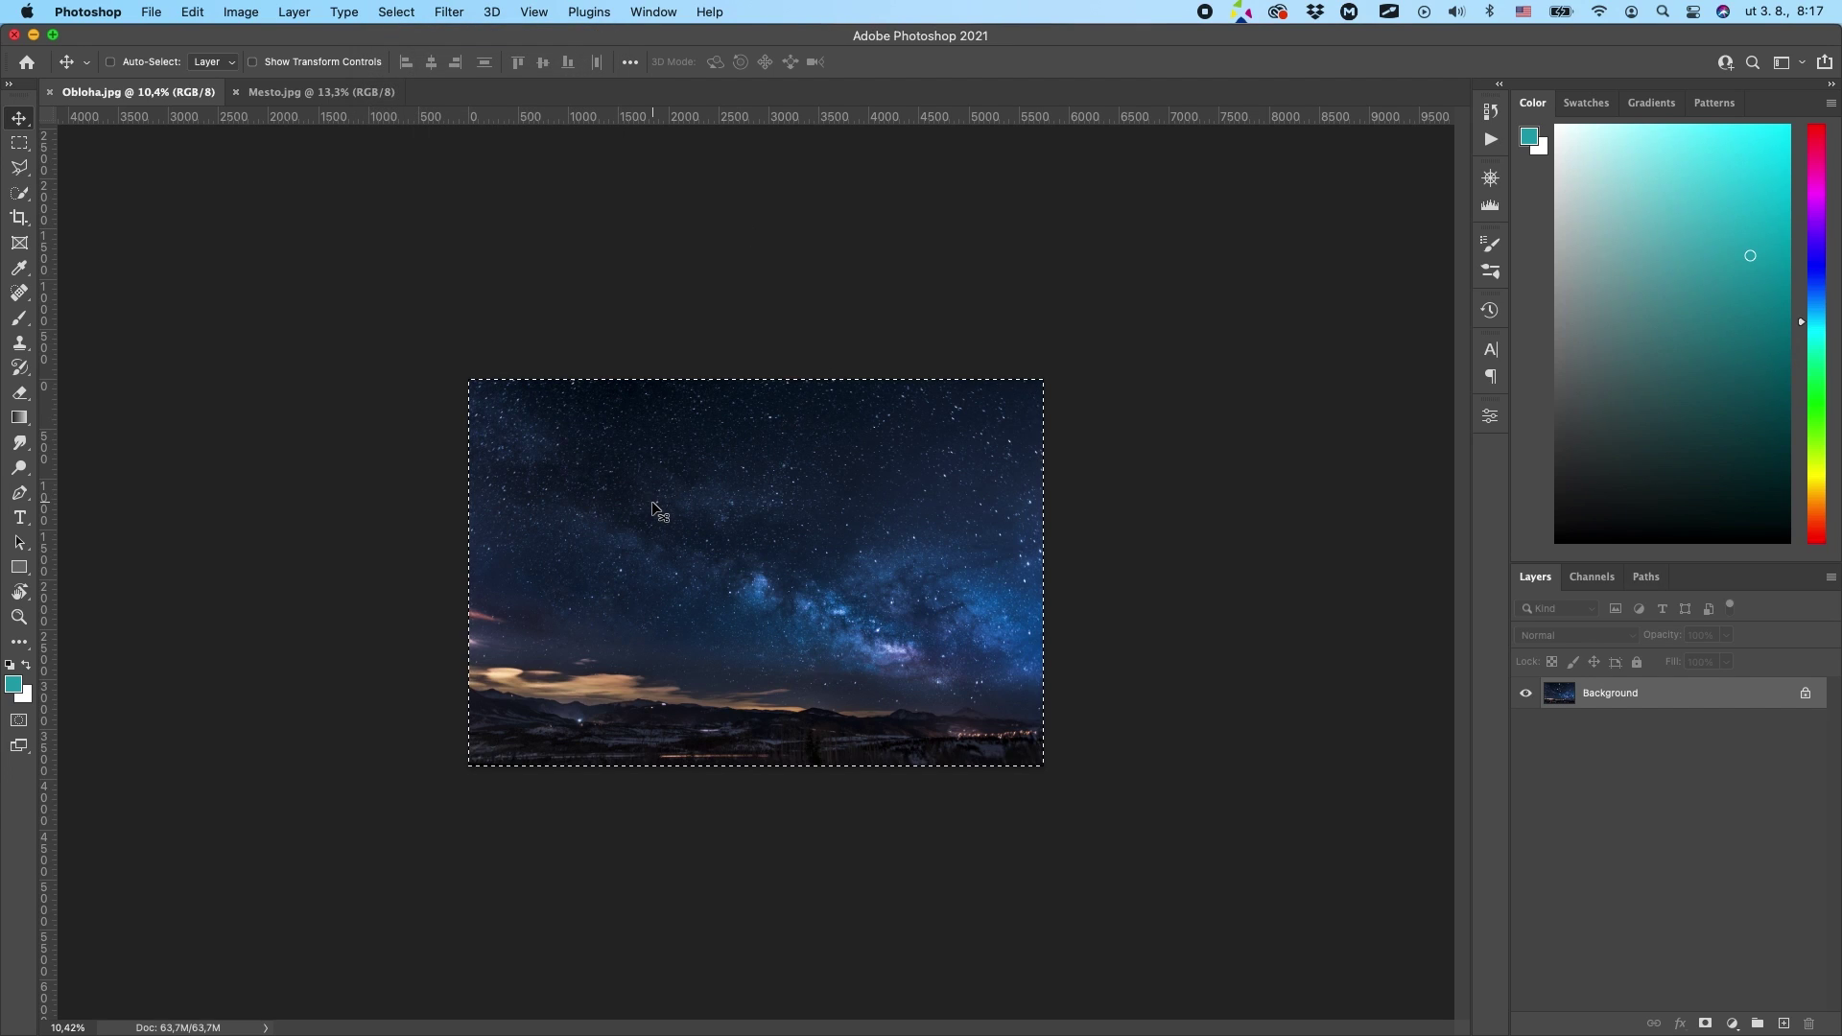
key("super+c")
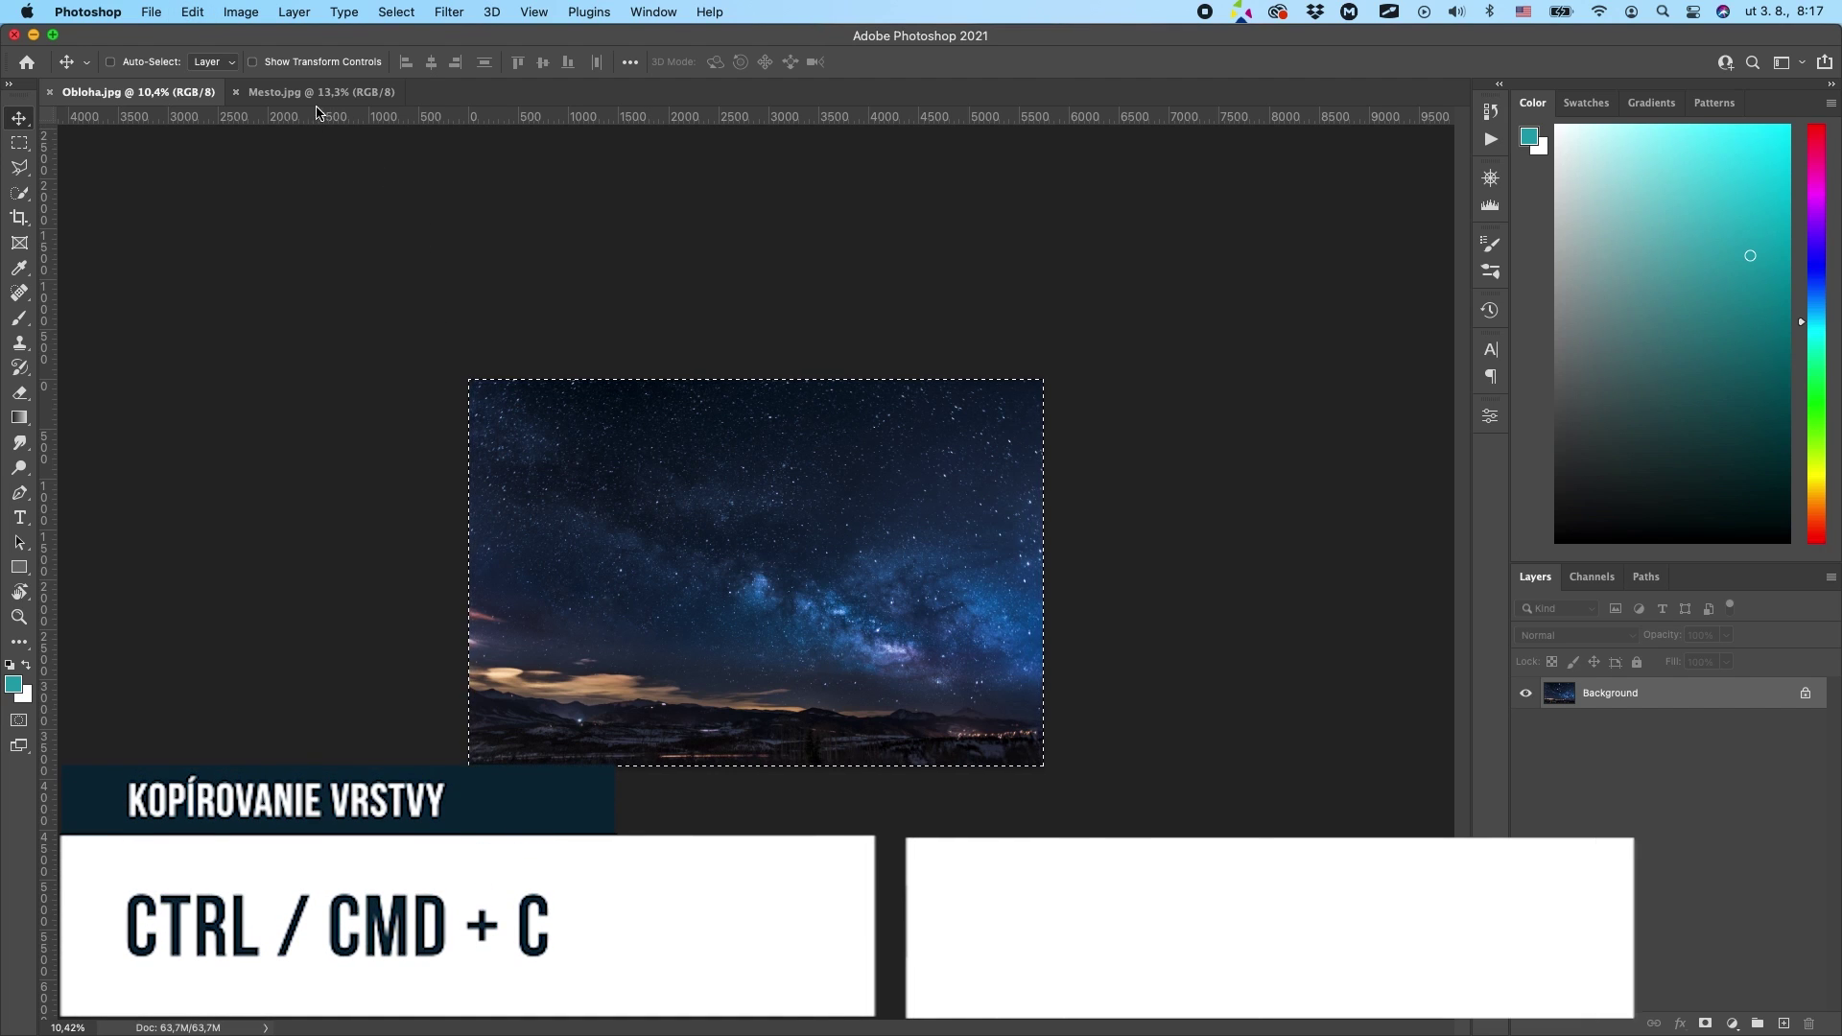
- Paste the sky into Mesto.jpg as a new layer, undoing the accidental extra paste
left_click(320, 92)
key("super+v")
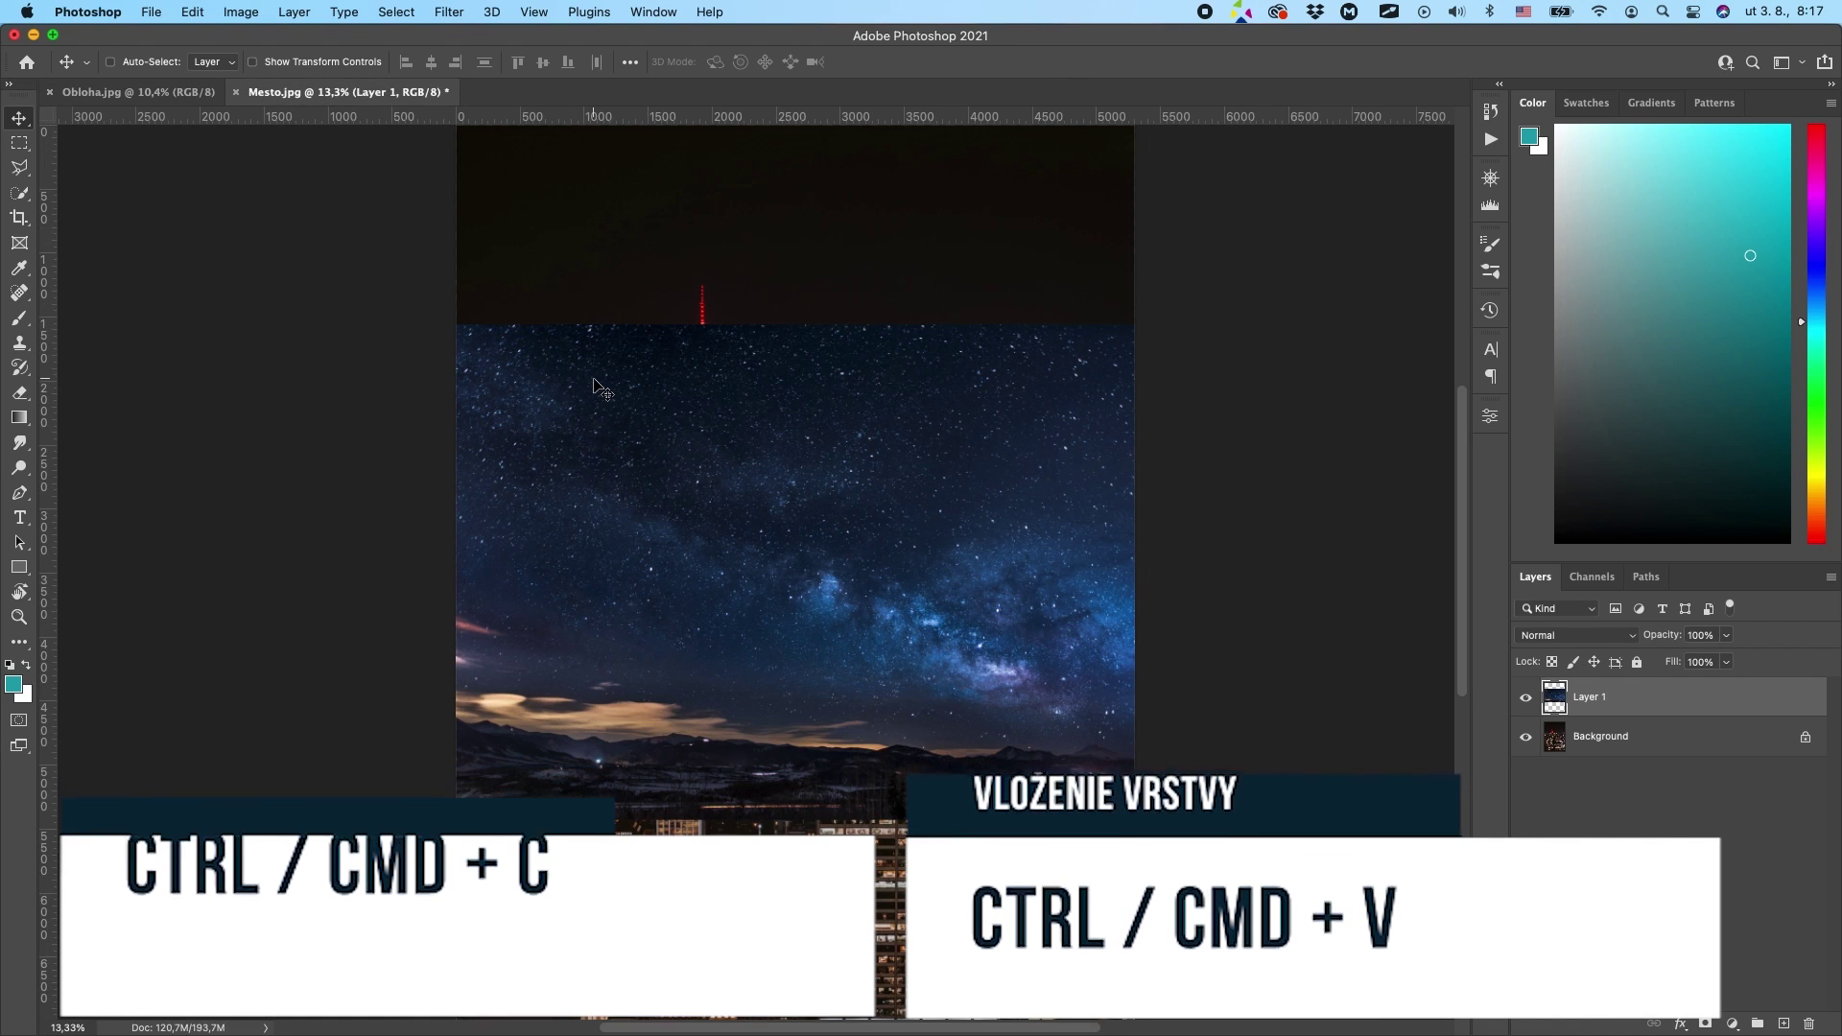
left_click(192, 92)
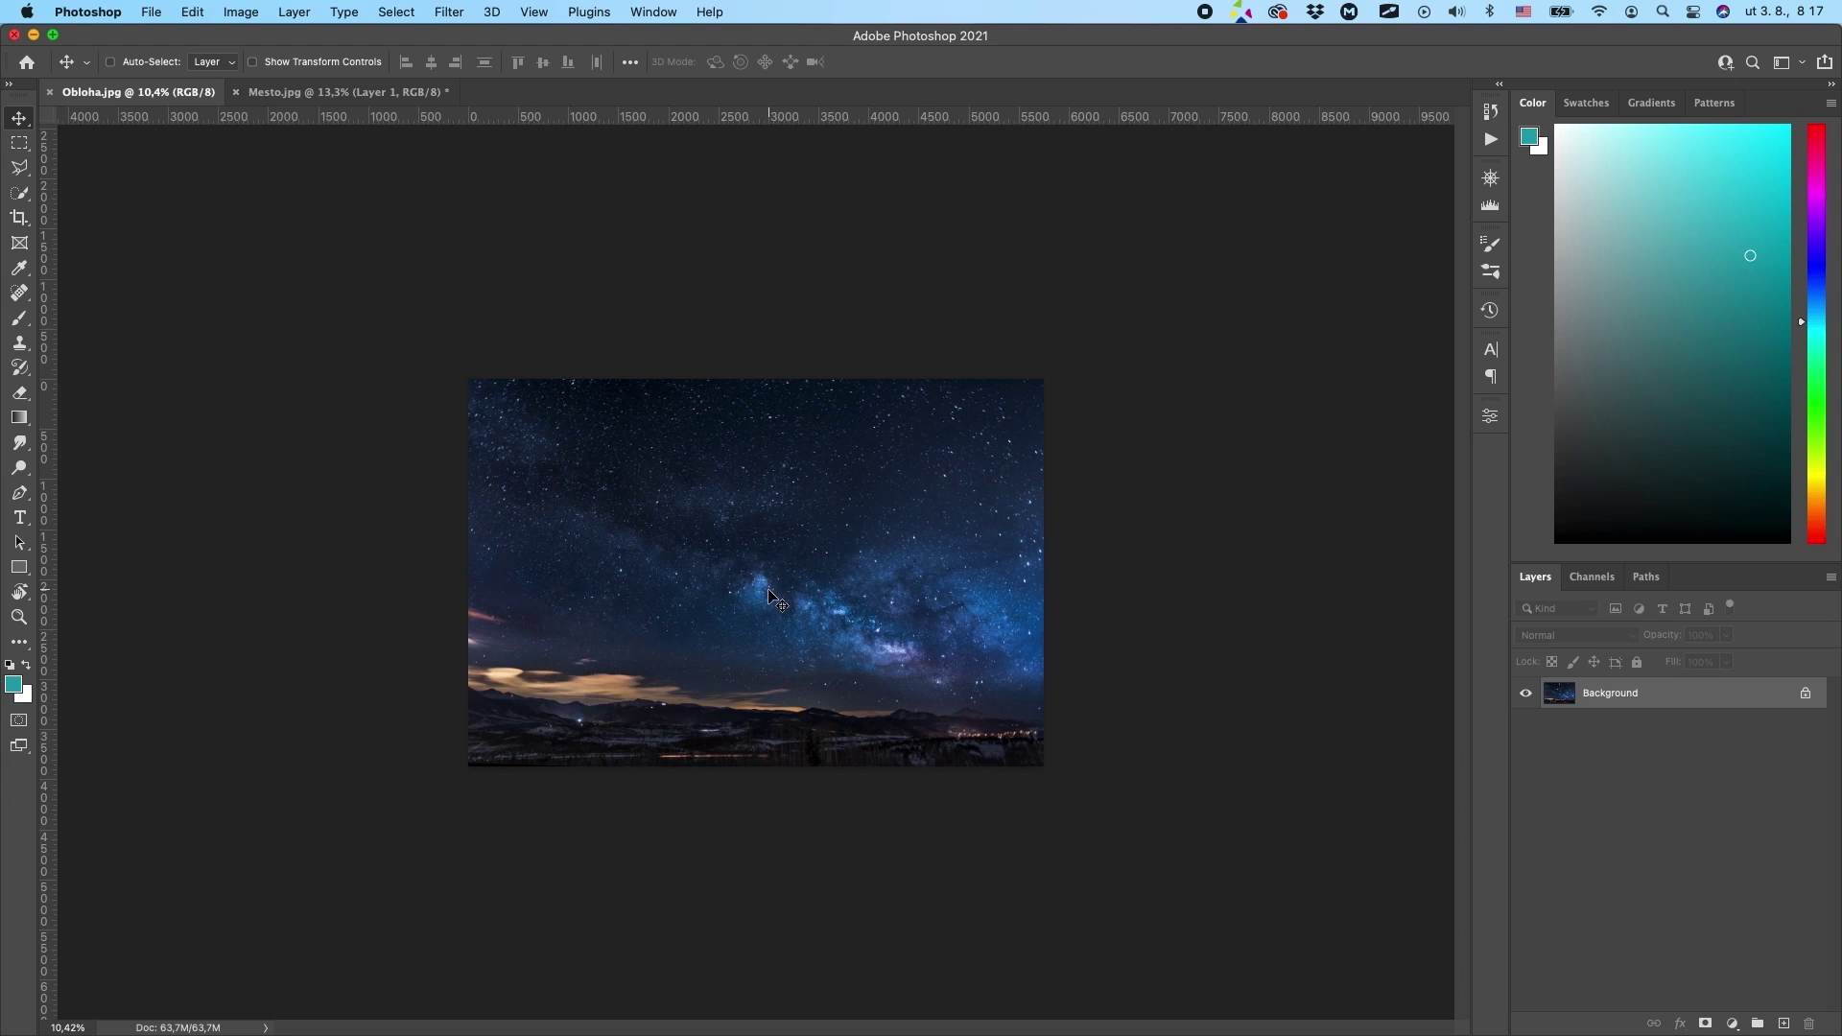
left_click(319, 92)
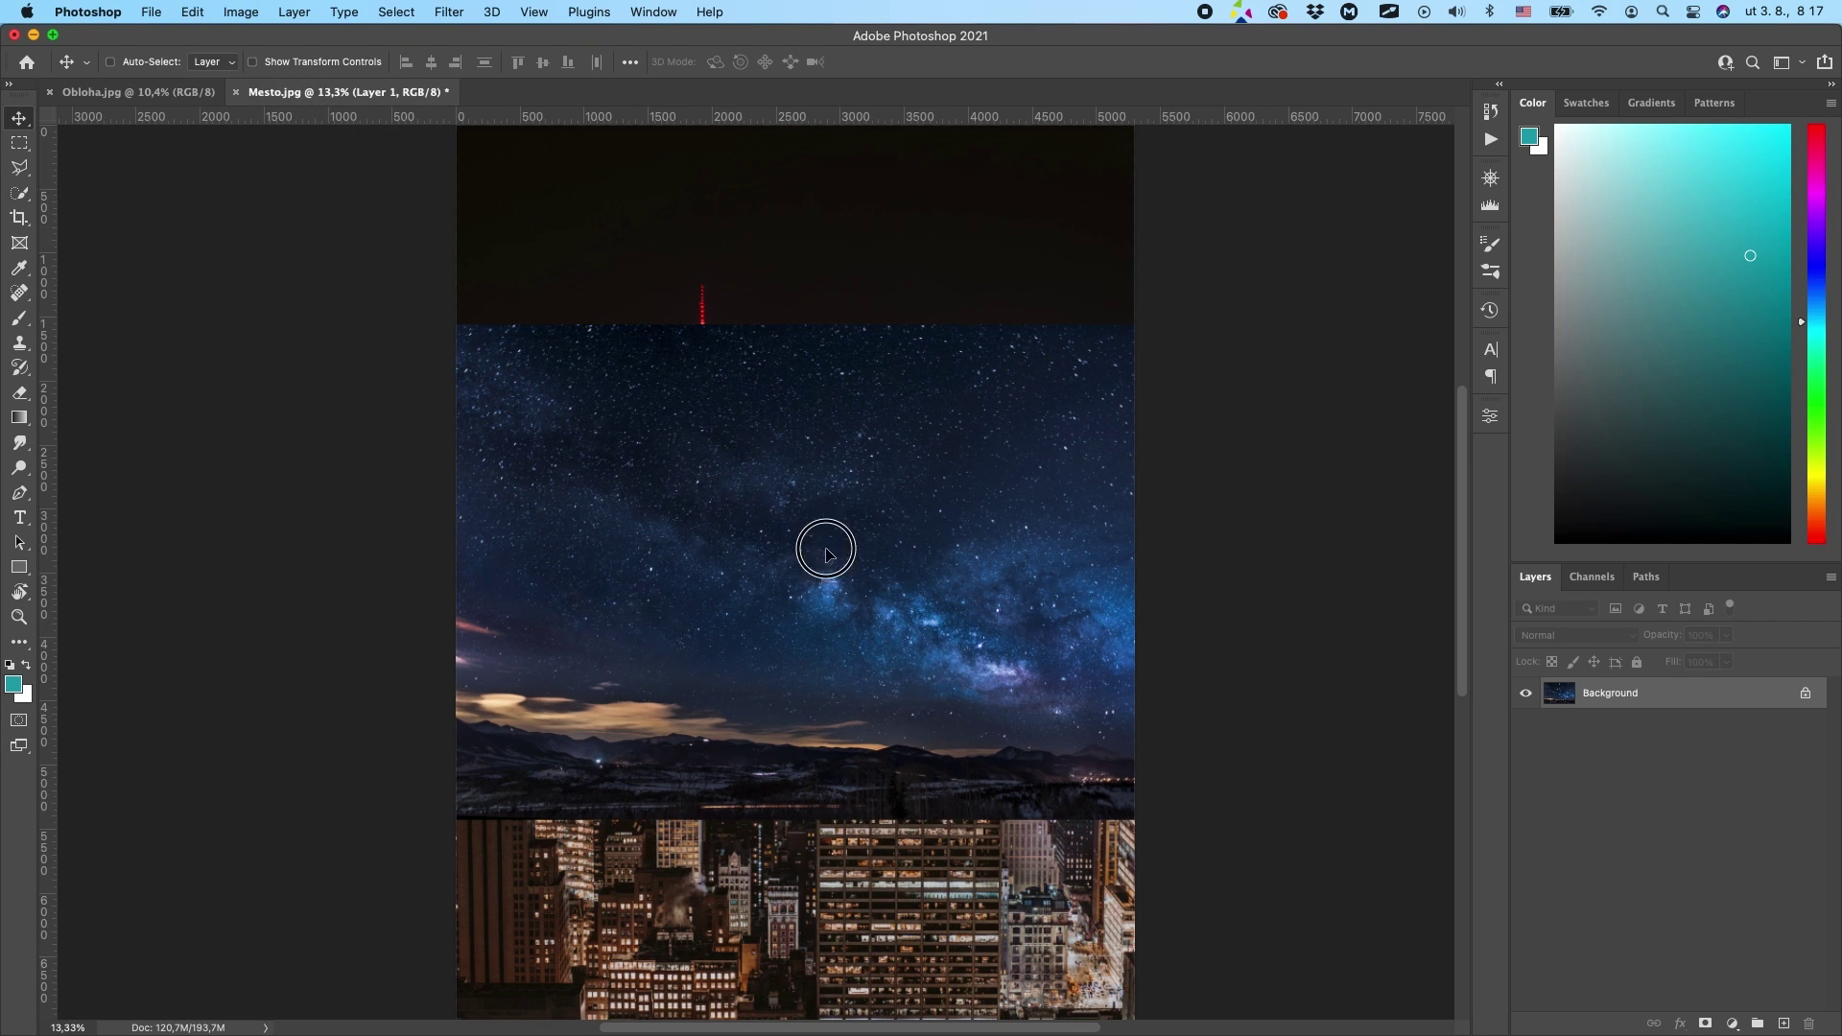
key("super+v")
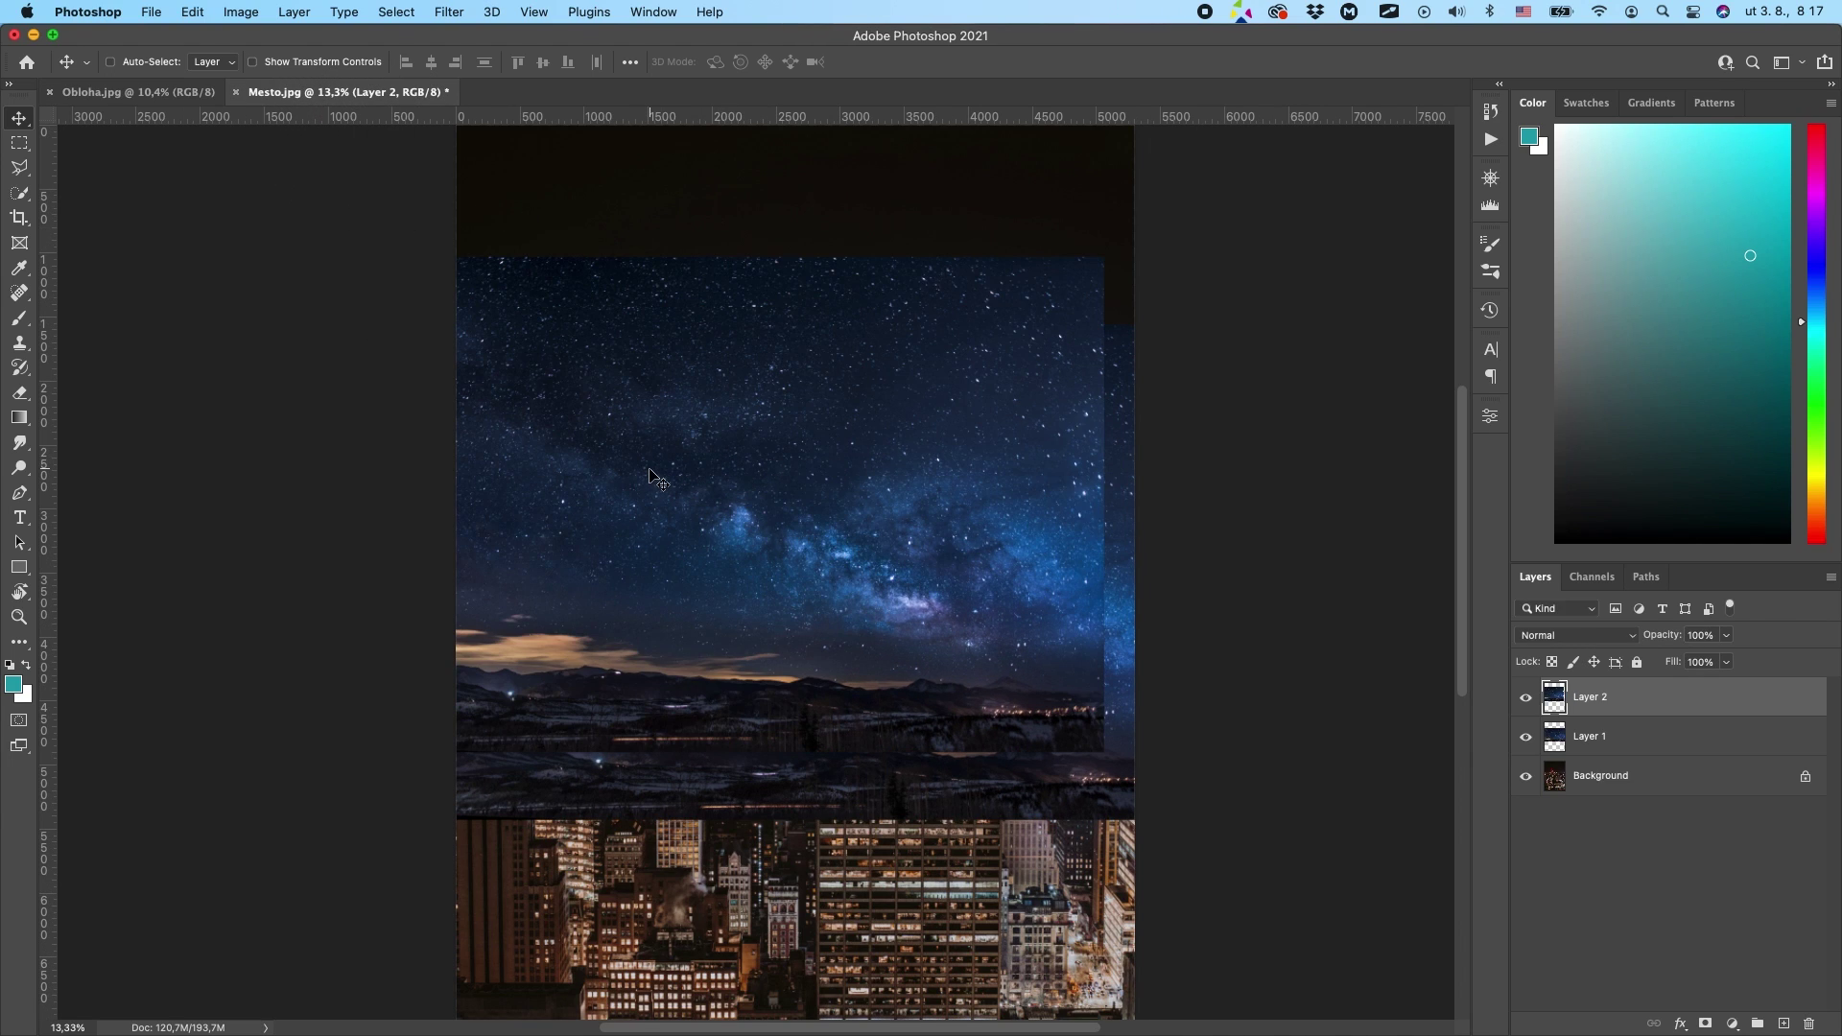
key("super+z")
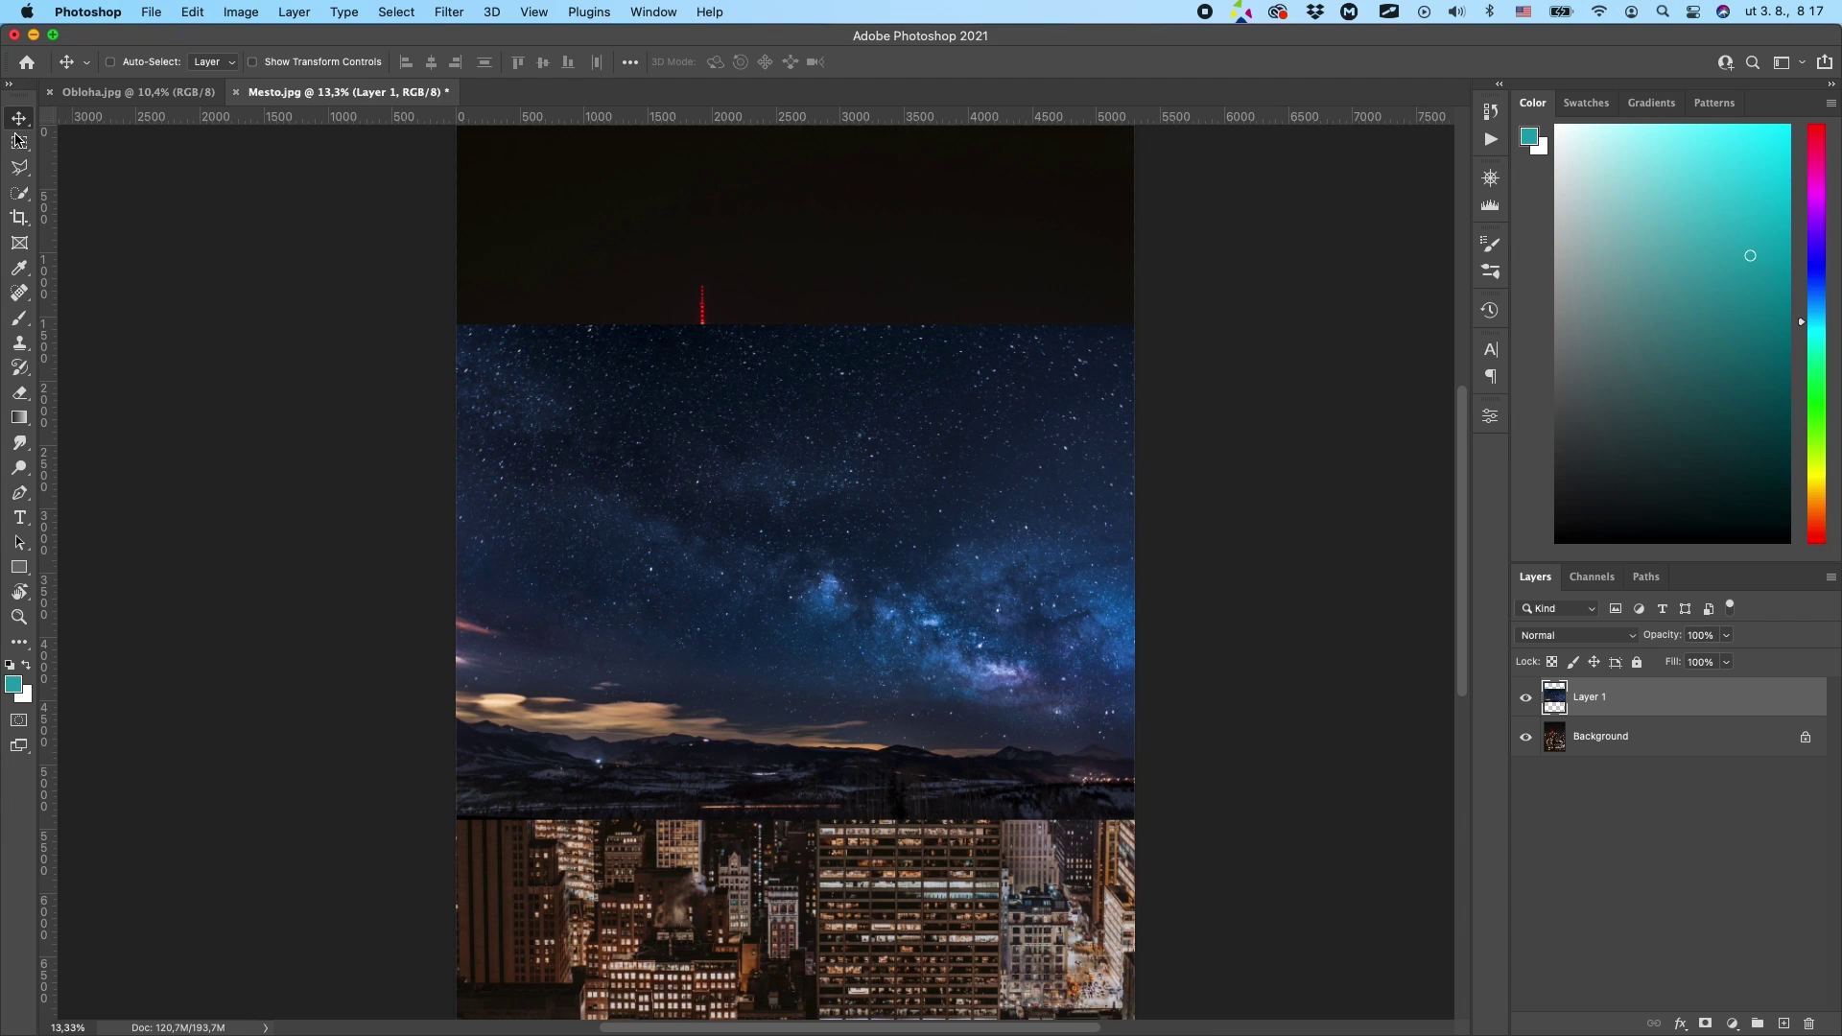
- Move the sky layer up to the image top and lower its opacity to 78%
left_click_drag(757, 400, 758, 199)
key("super+minus")
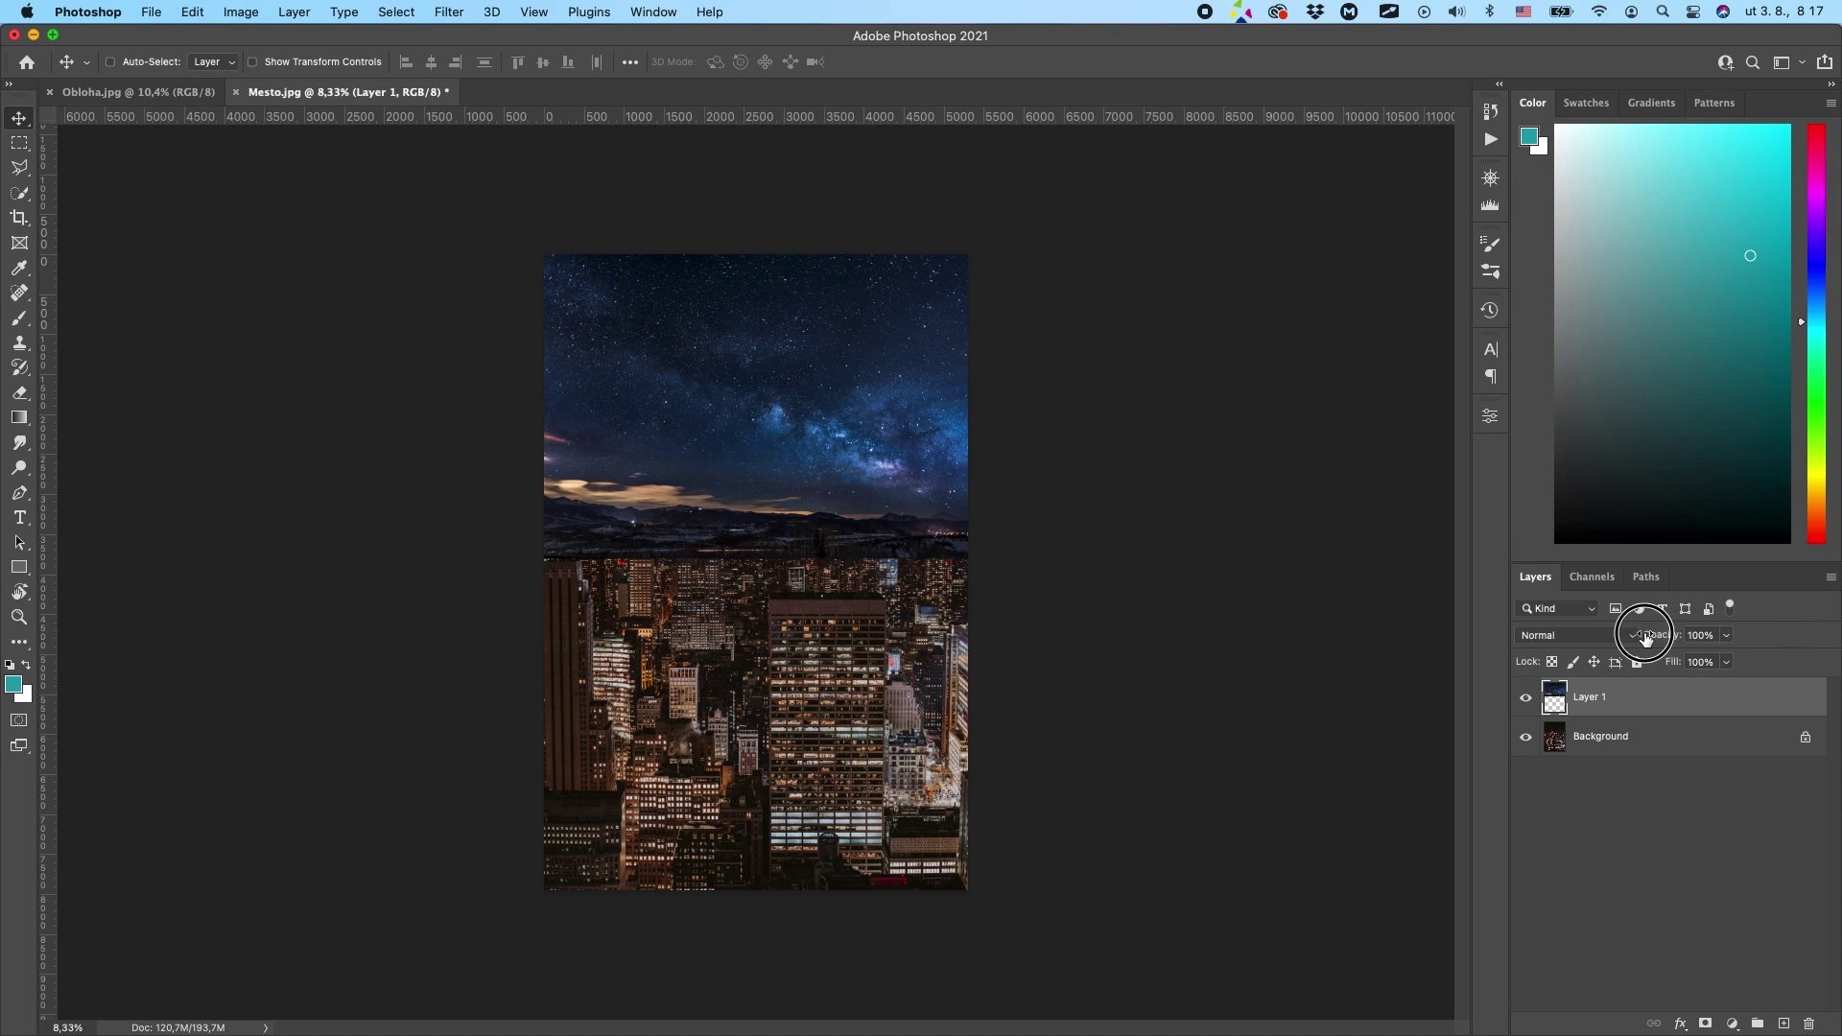
left_click_drag(1652, 636, 1630, 633)
key("super+plus")
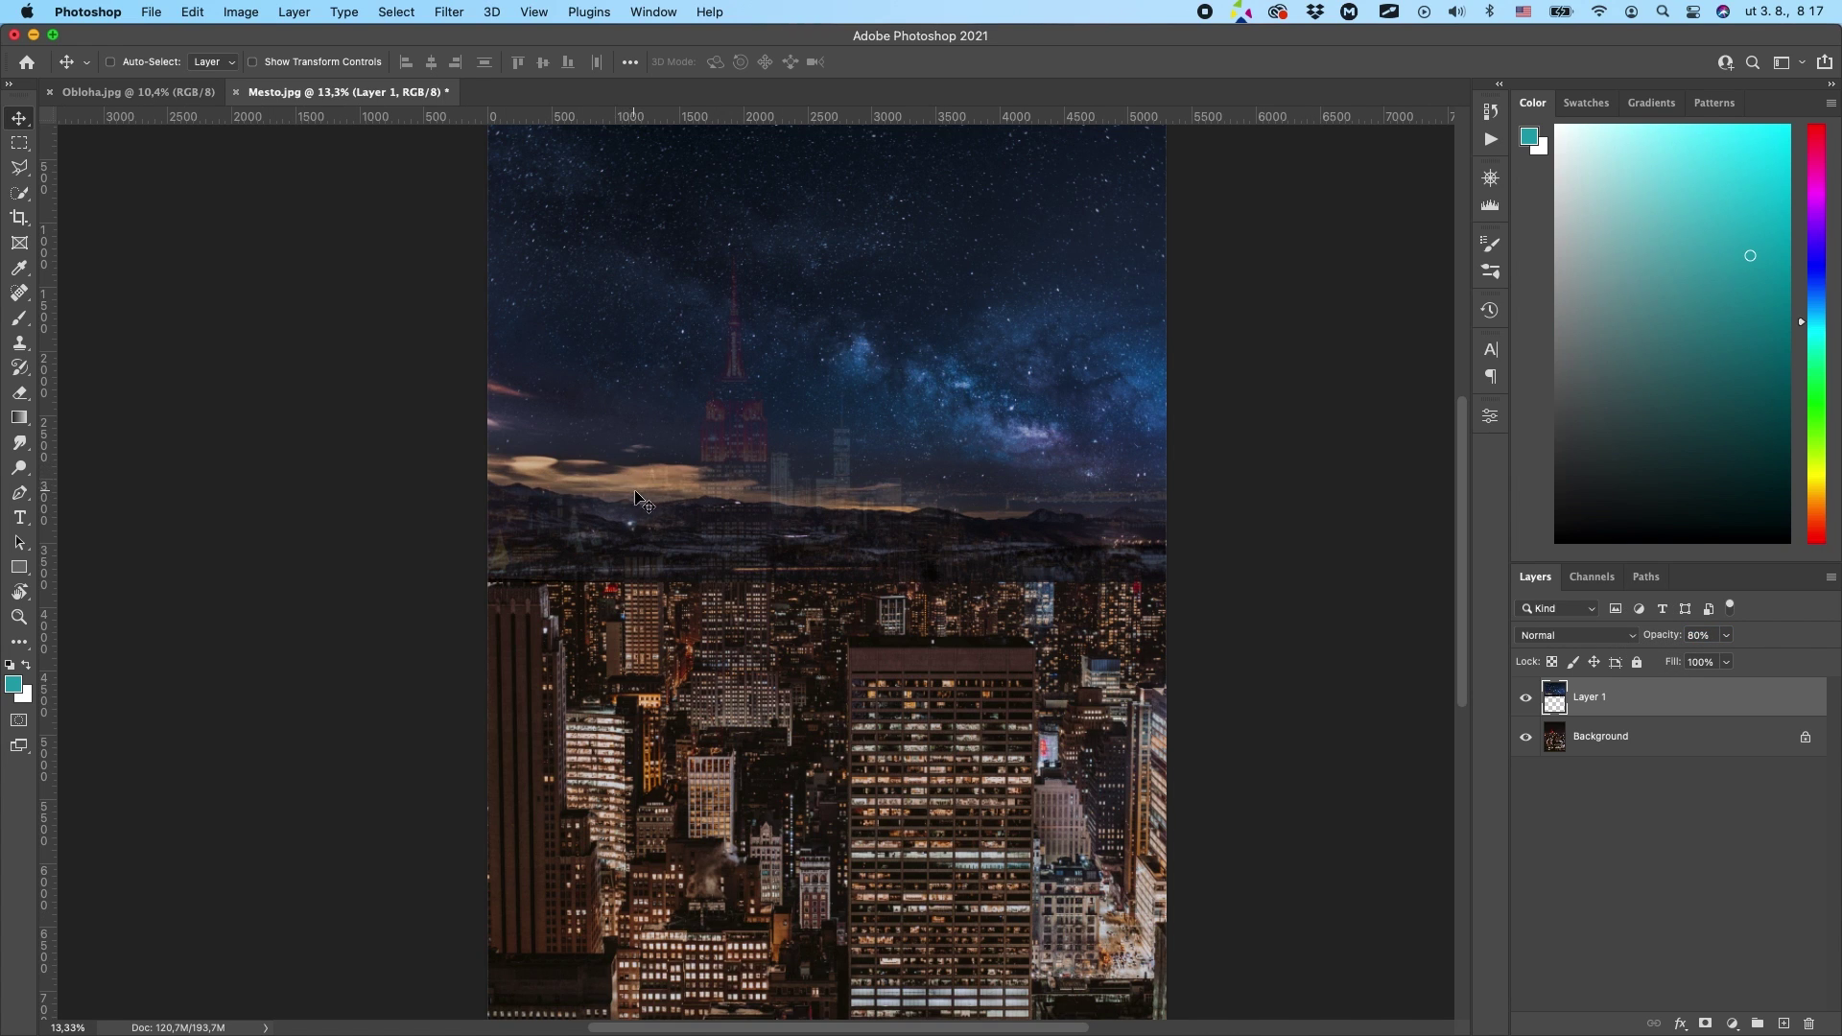
left_click_drag(1675, 636, 1791, 636)
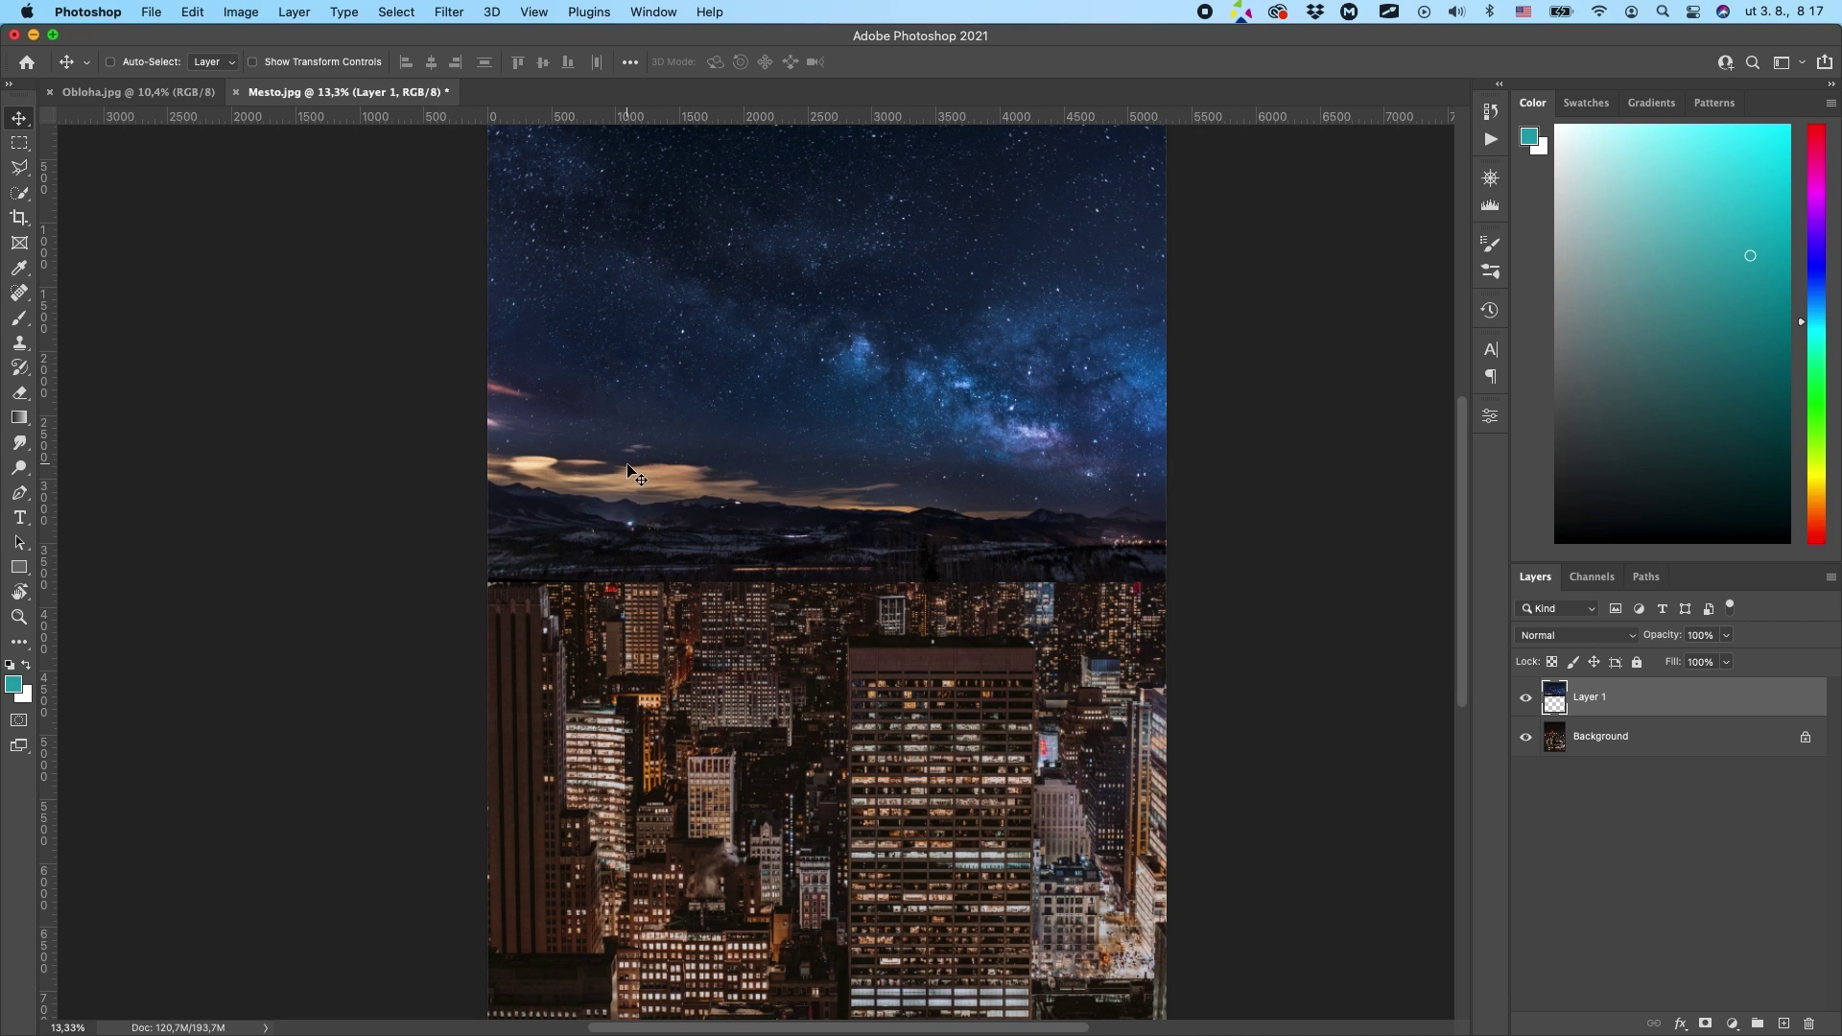
left_click_drag(1662, 635, 1589, 634)
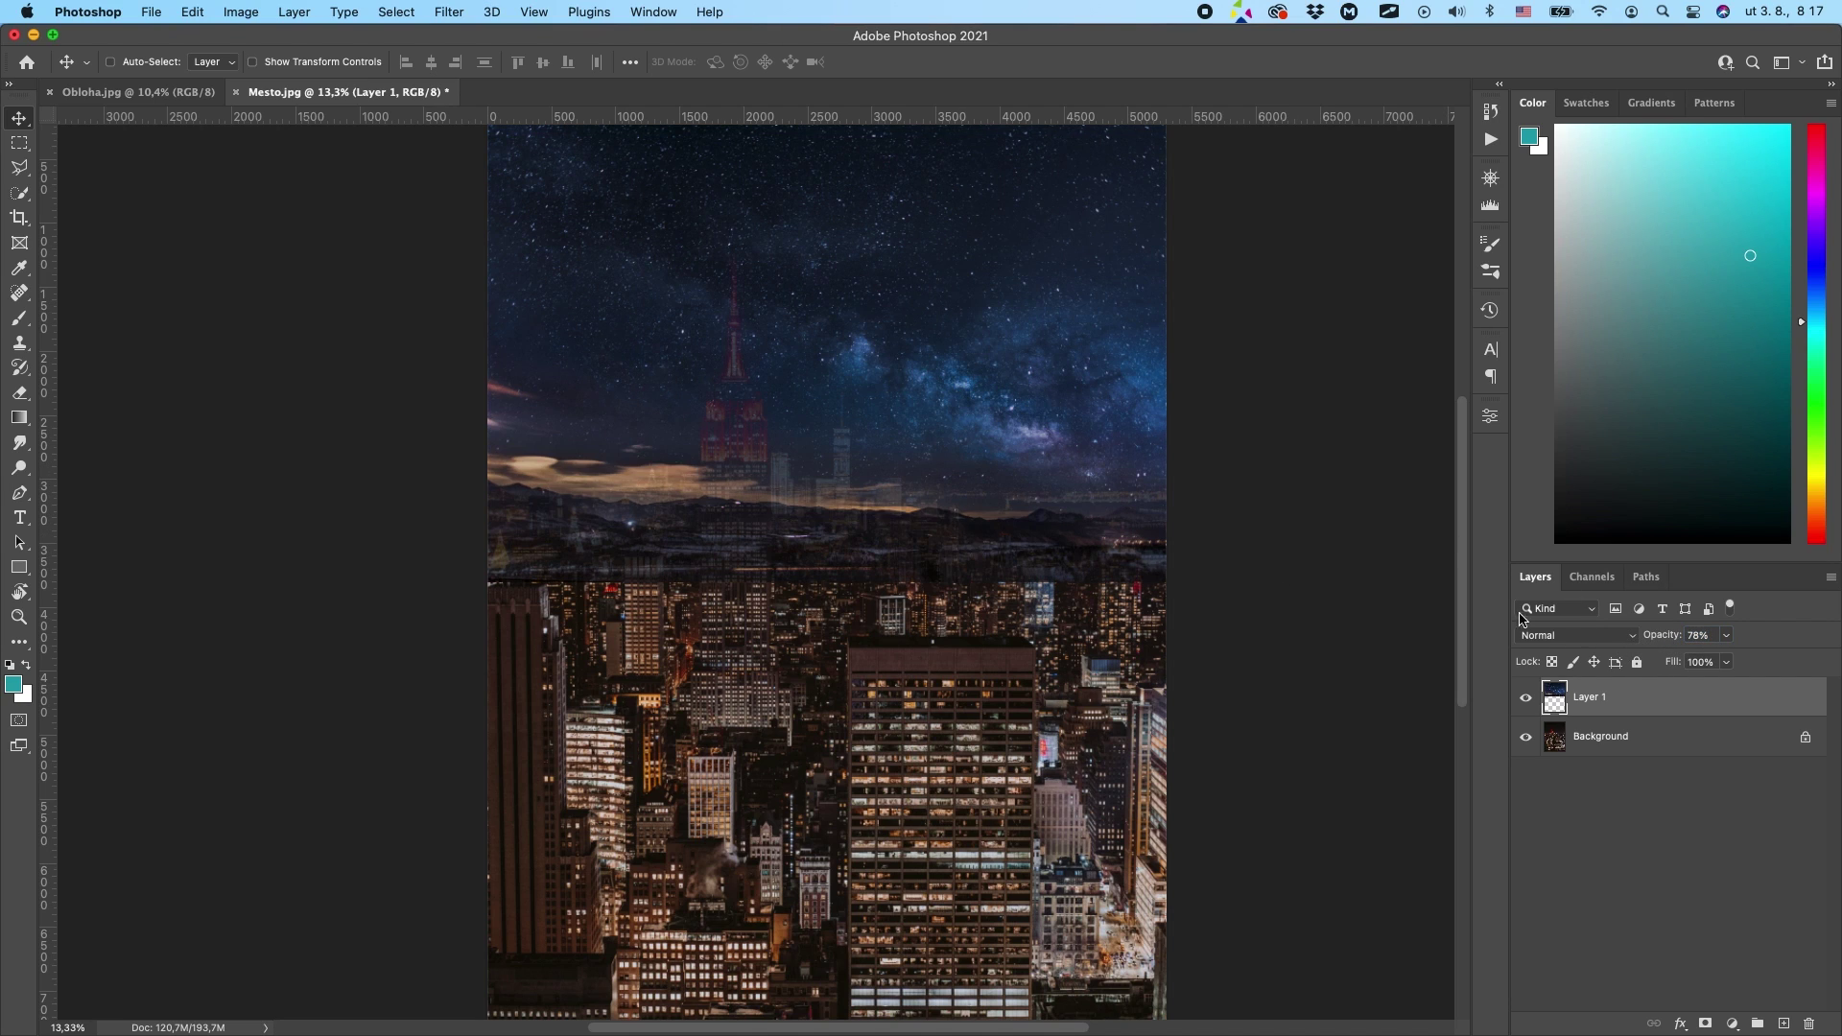
key("super+minus")
- Scale the sky layer to about 117.56%, reposition it, and restore 100% opacity
key("super+t")
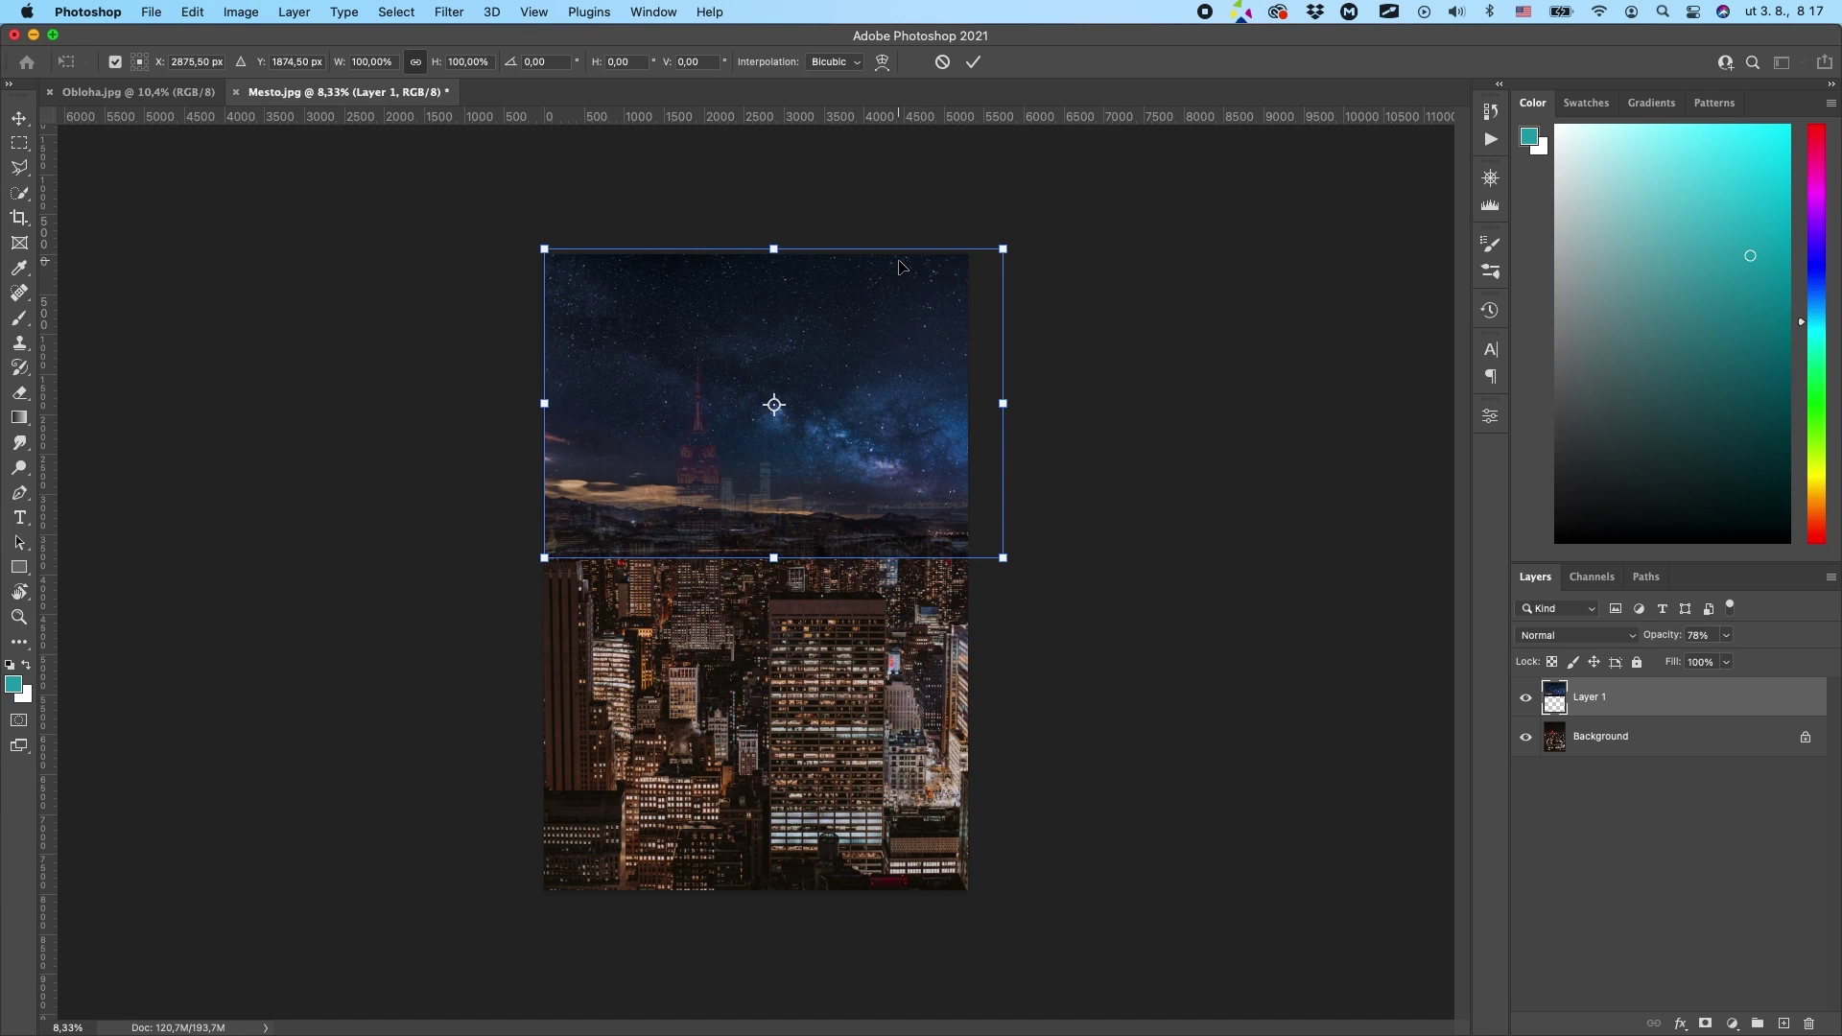
left_click_drag(1004, 247, 1037, 227)
left_click_drag(952, 346, 940, 349)
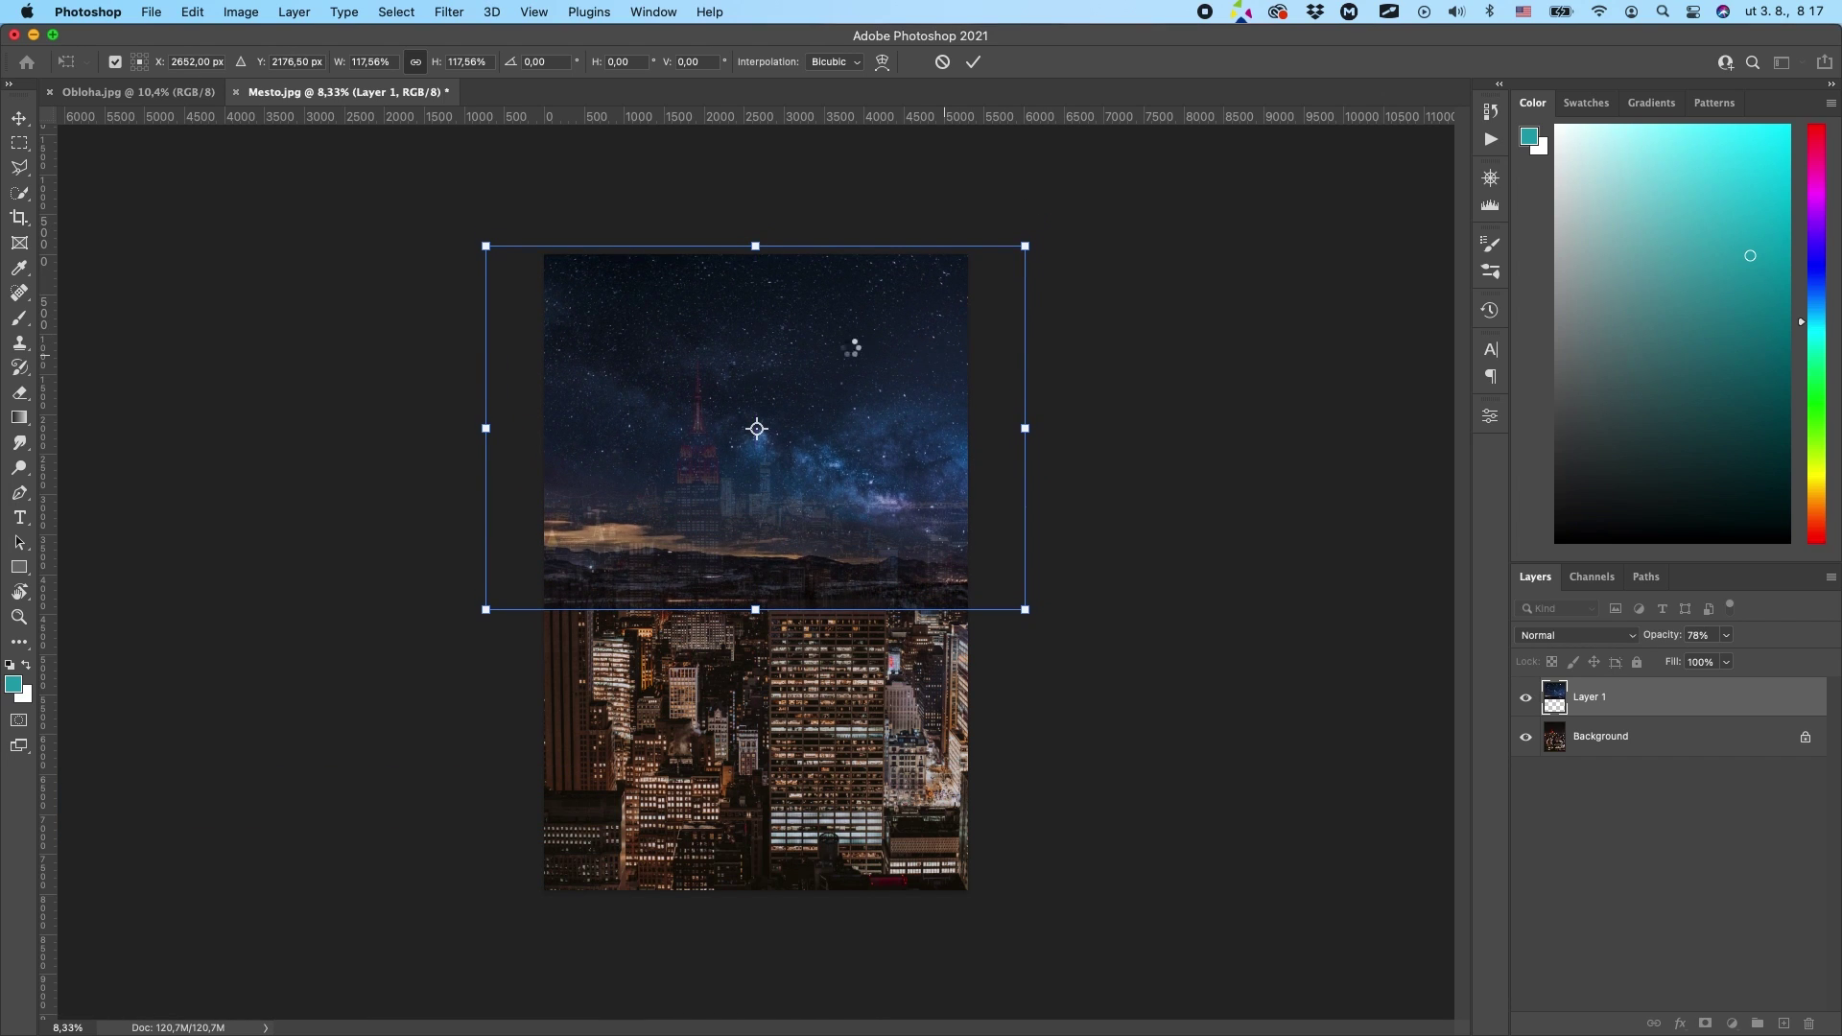
key("Return")
scroll(602, 502, "up", 3)
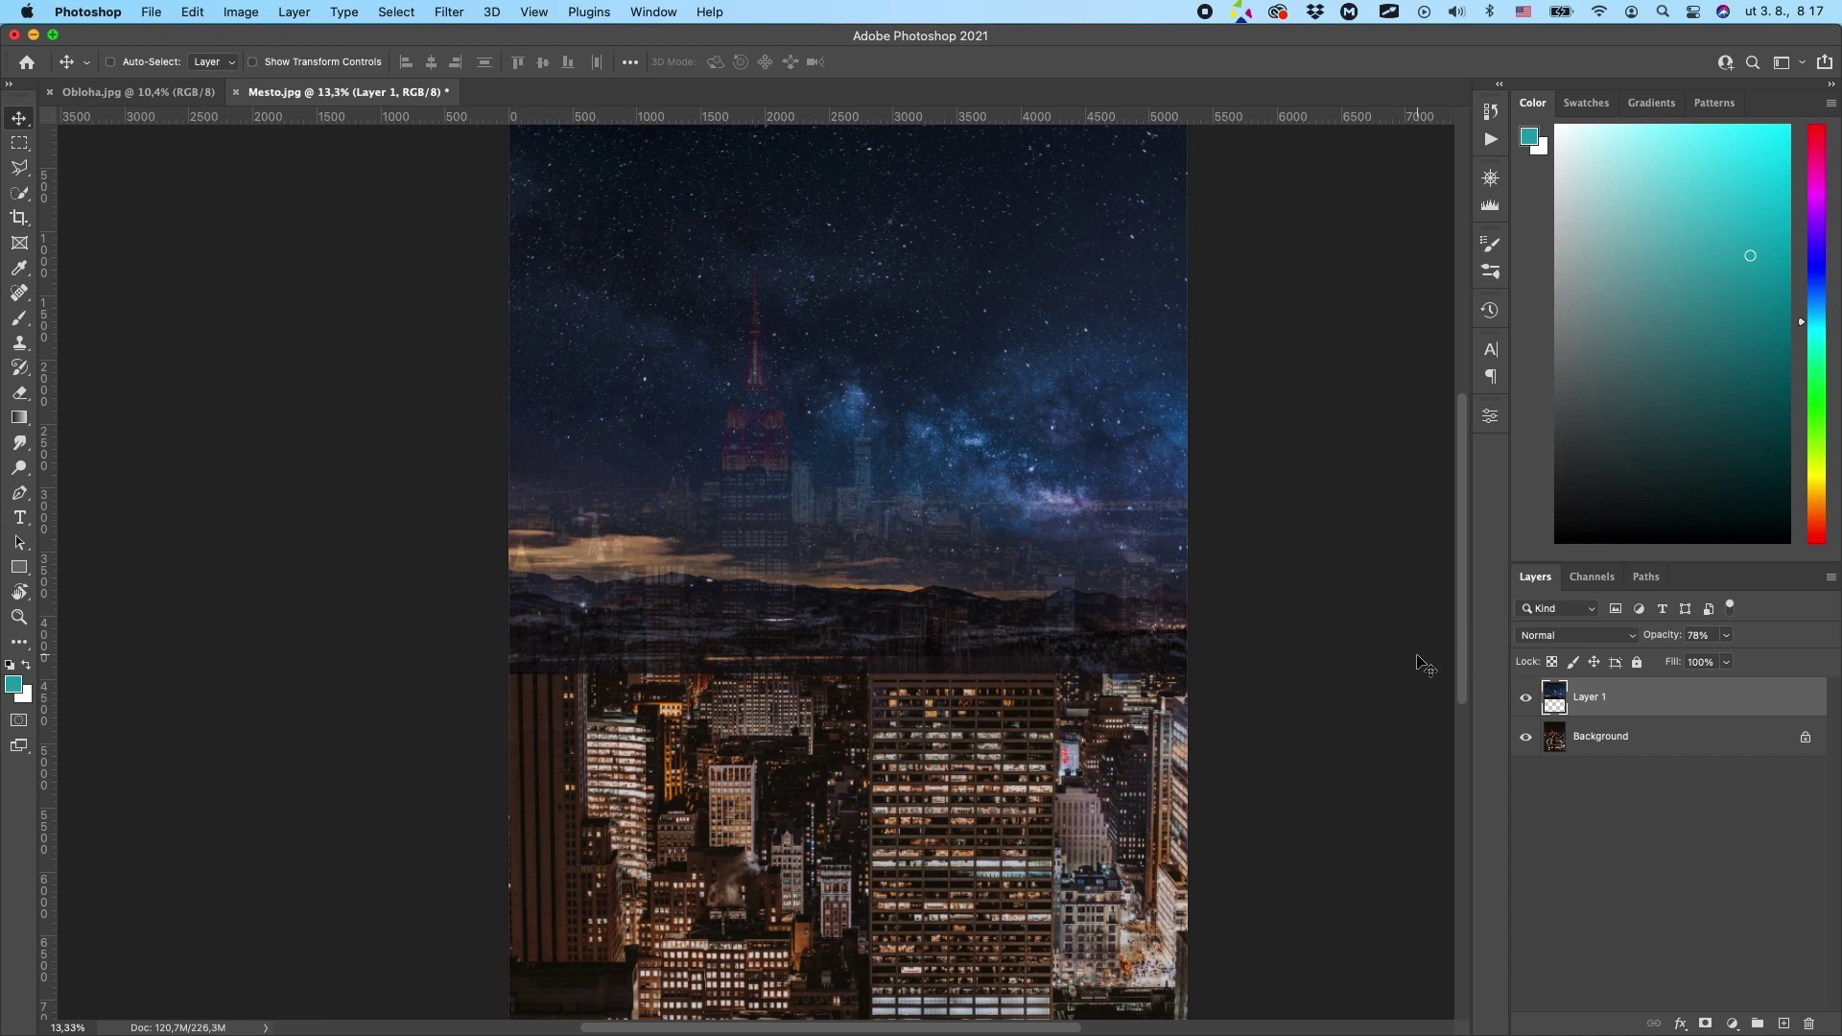
left_click_drag(1663, 635, 1780, 638)
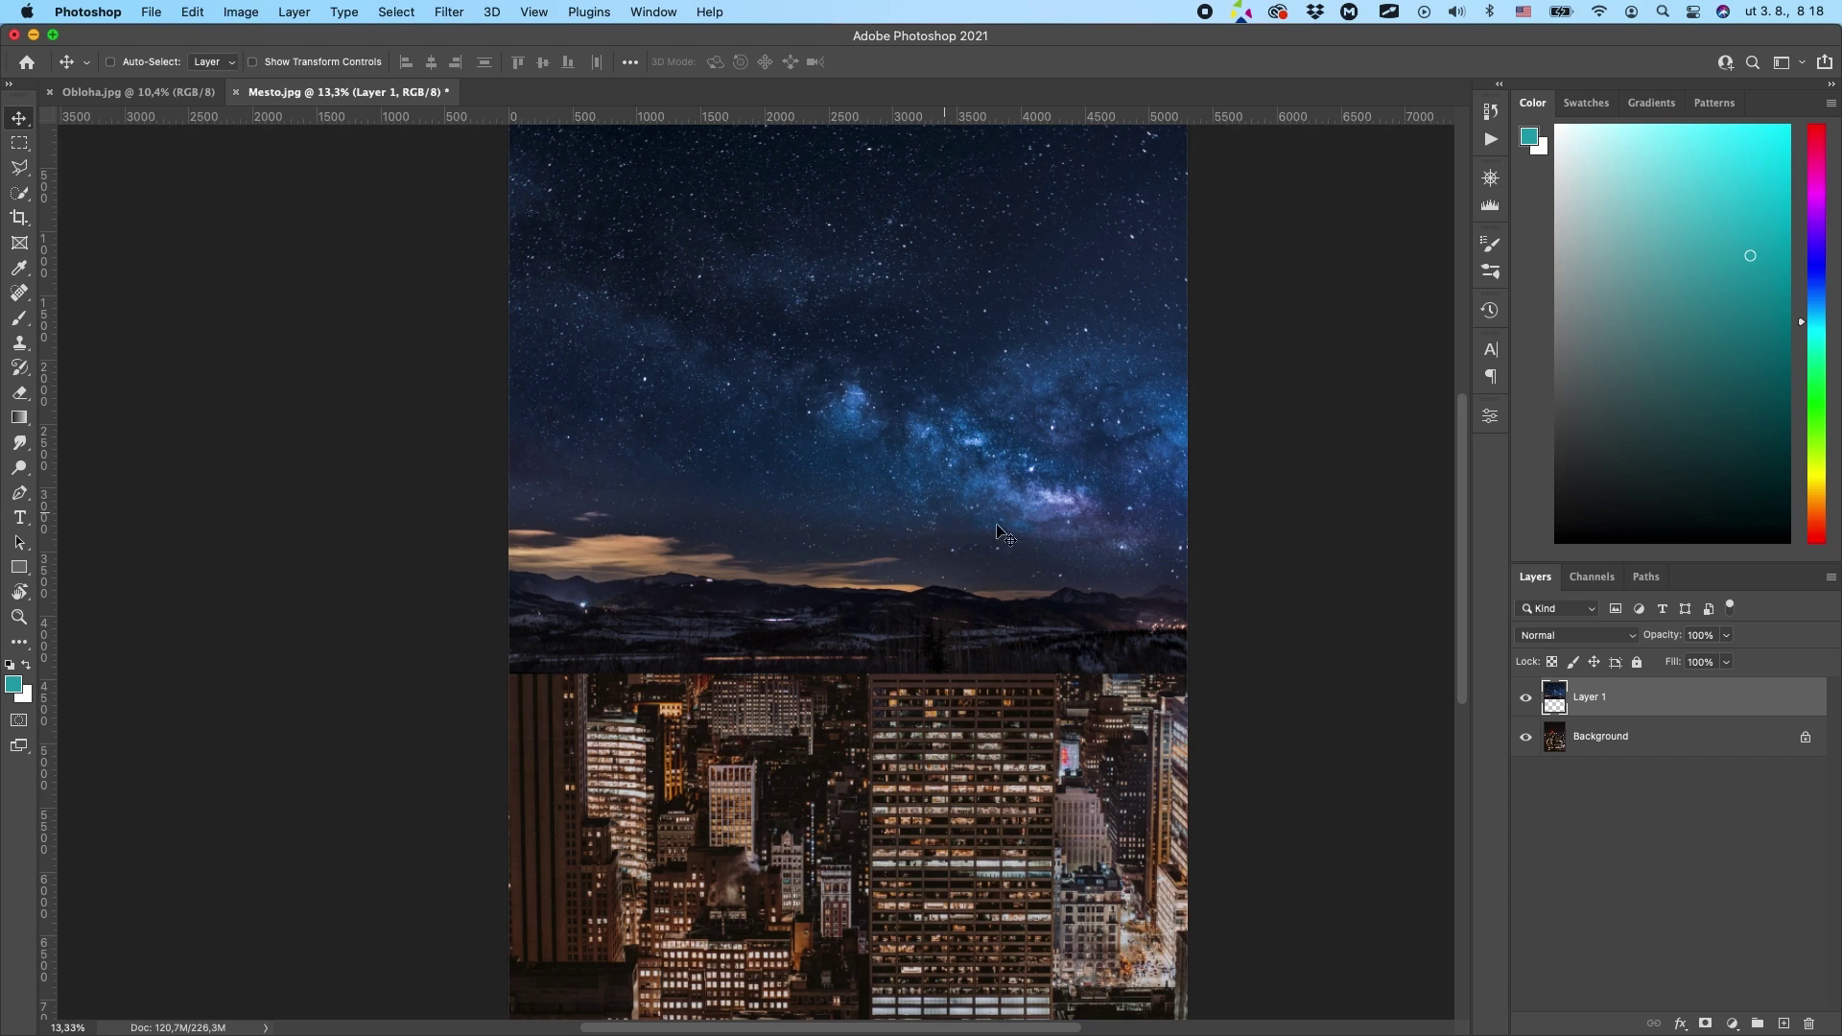
- Add a layer mask to the sky and paint it away over the city buildings at 100% flow
left_click(1707, 1025)
key("b")
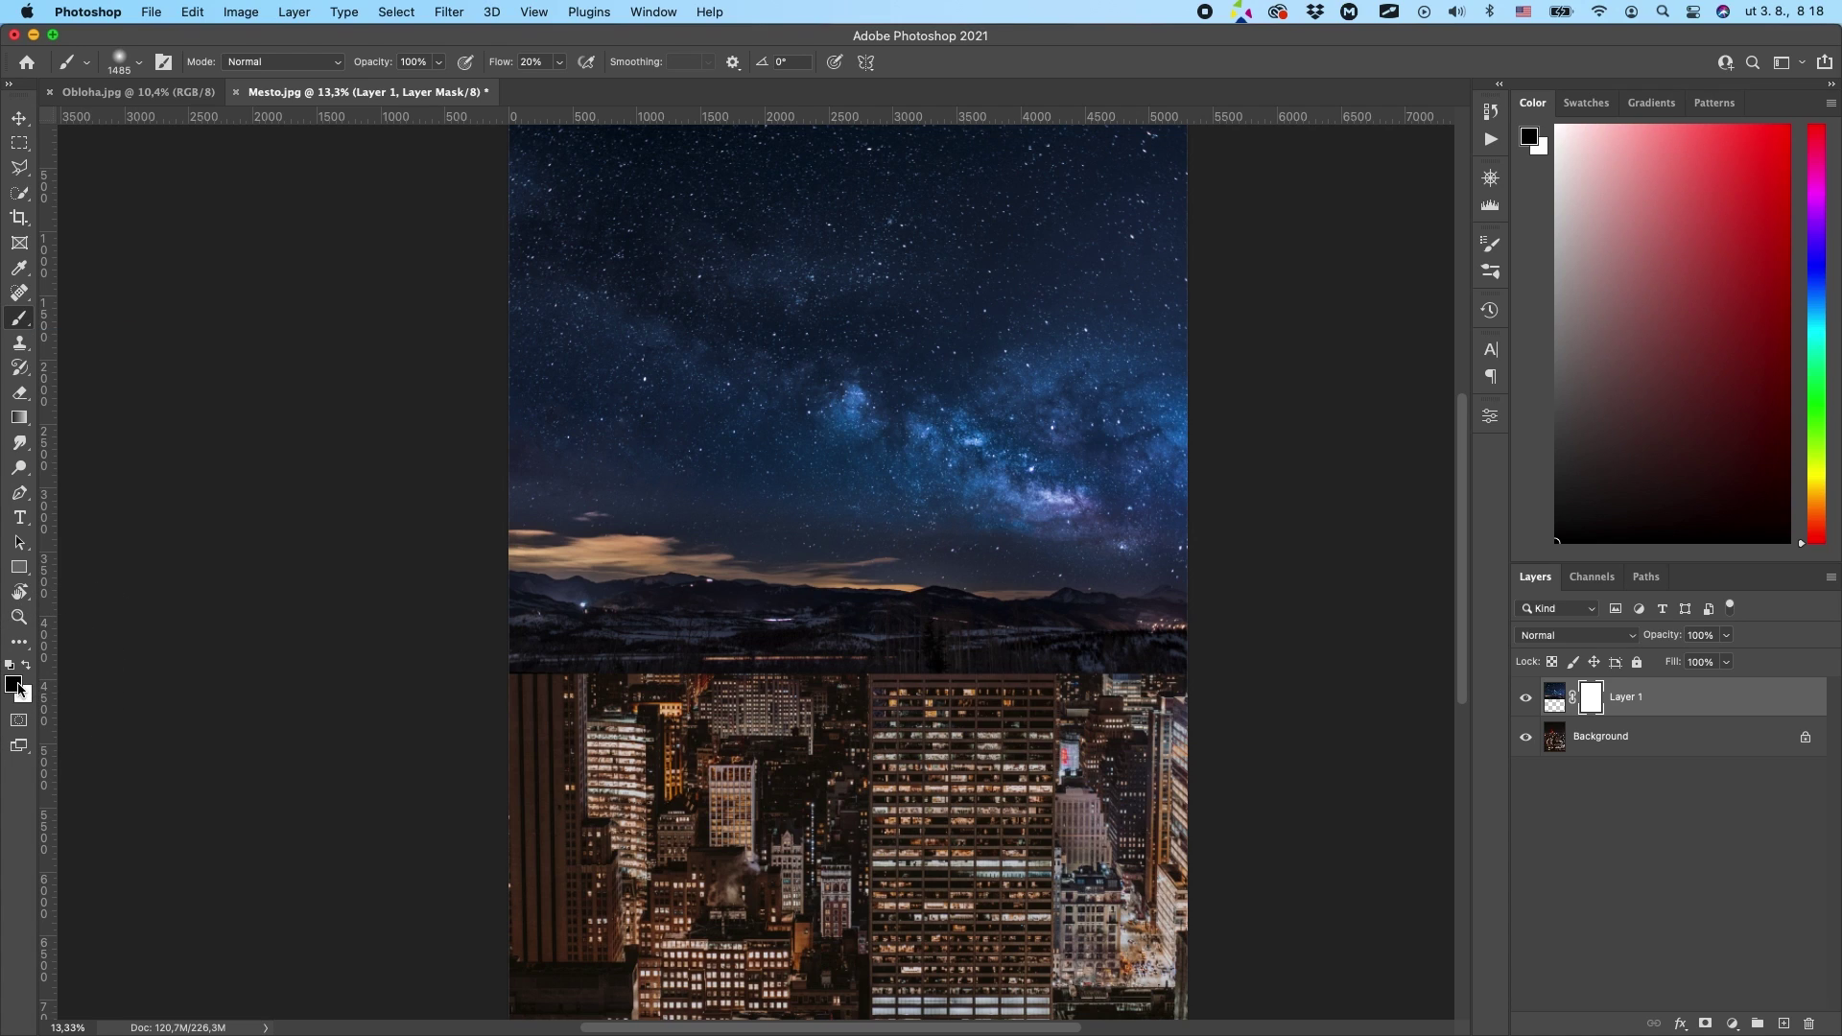
left_click_drag(499, 71, 675, 75)
mouse_move(596, 658)
left_mouse_down()
mouse_move(672, 682)
mouse_move(370, 666)
mouse_move(1402, 682)
mouse_move(922, 685)
mouse_move(431, 629)
mouse_move(399, 608)
mouse_move(1048, 632)
mouse_move(686, 610)
mouse_move(1261, 599)
mouse_move(1069, 564)
mouse_move(815, 577)
mouse_move(444, 556)
mouse_move(437, 527)
mouse_move(1234, 564)
mouse_move(617, 556)
mouse_move(793, 567)
mouse_move(1220, 442)
left_mouse_up()
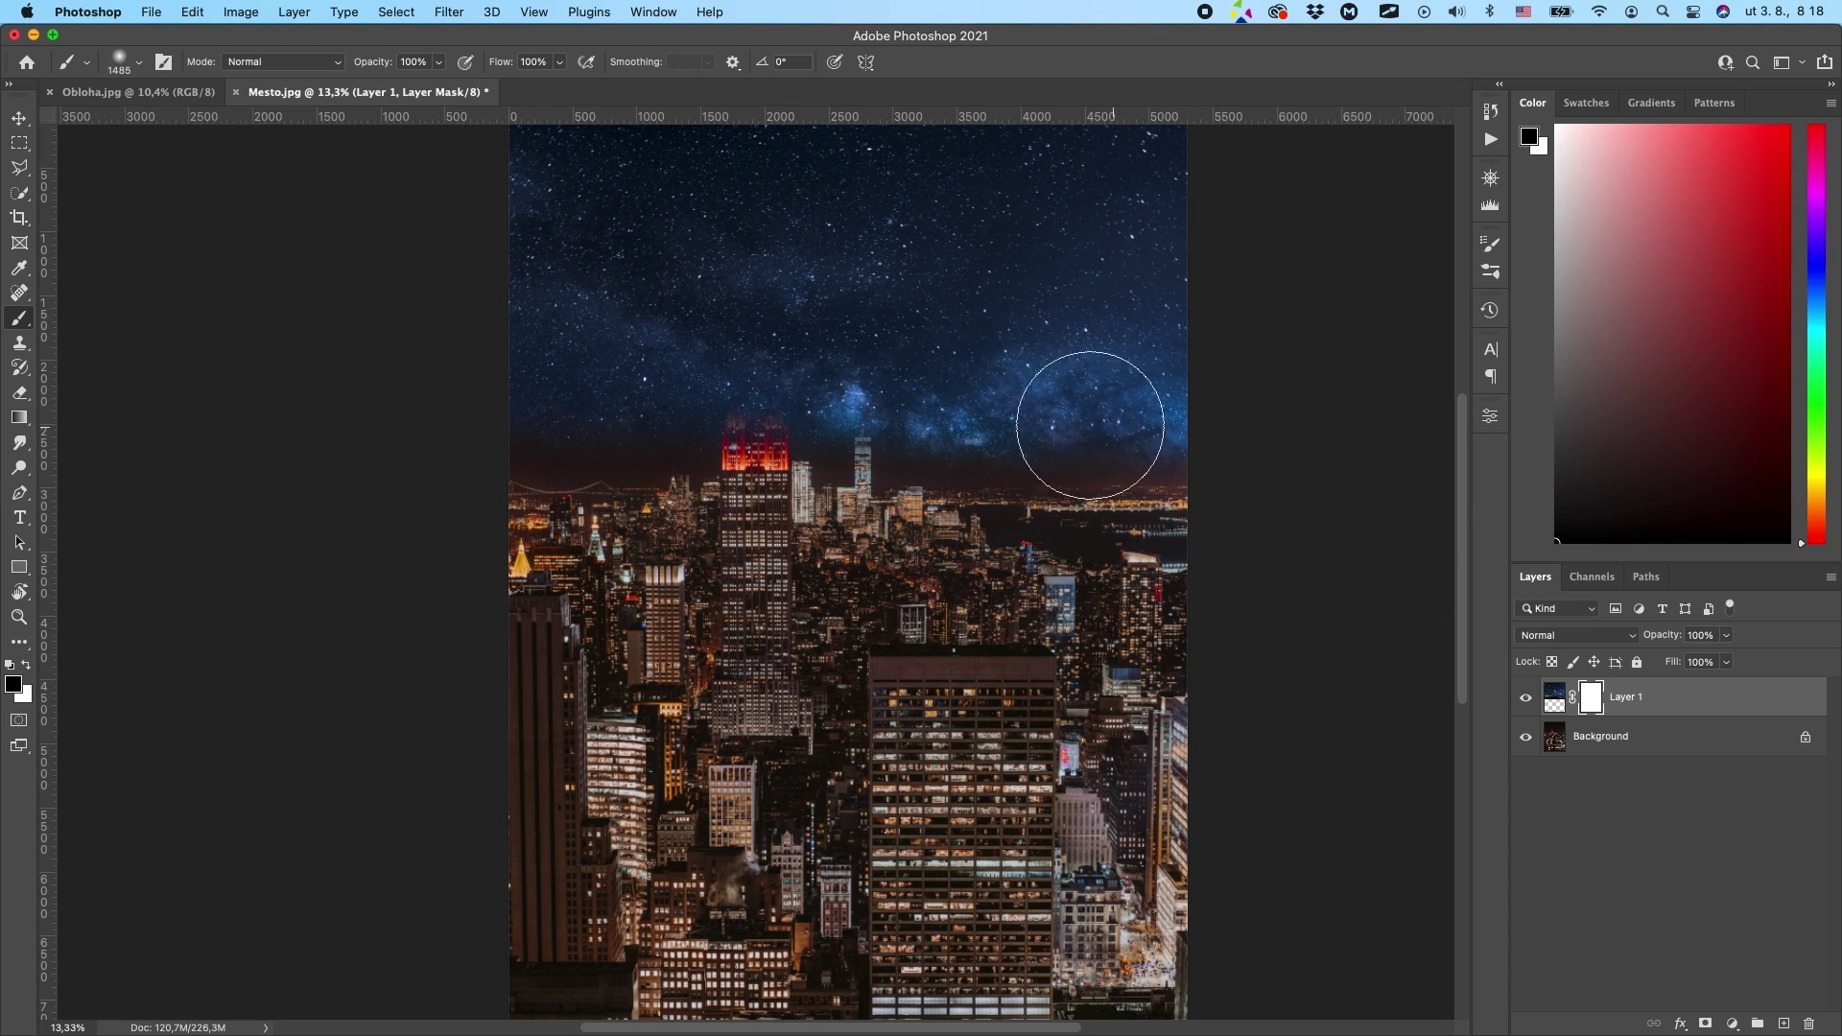
scroll(1029, 473, "up", 3)
- With a smaller white brush, paint the sky back over the right-hand skyline
left_click_drag(1062, 479, 959, 480)
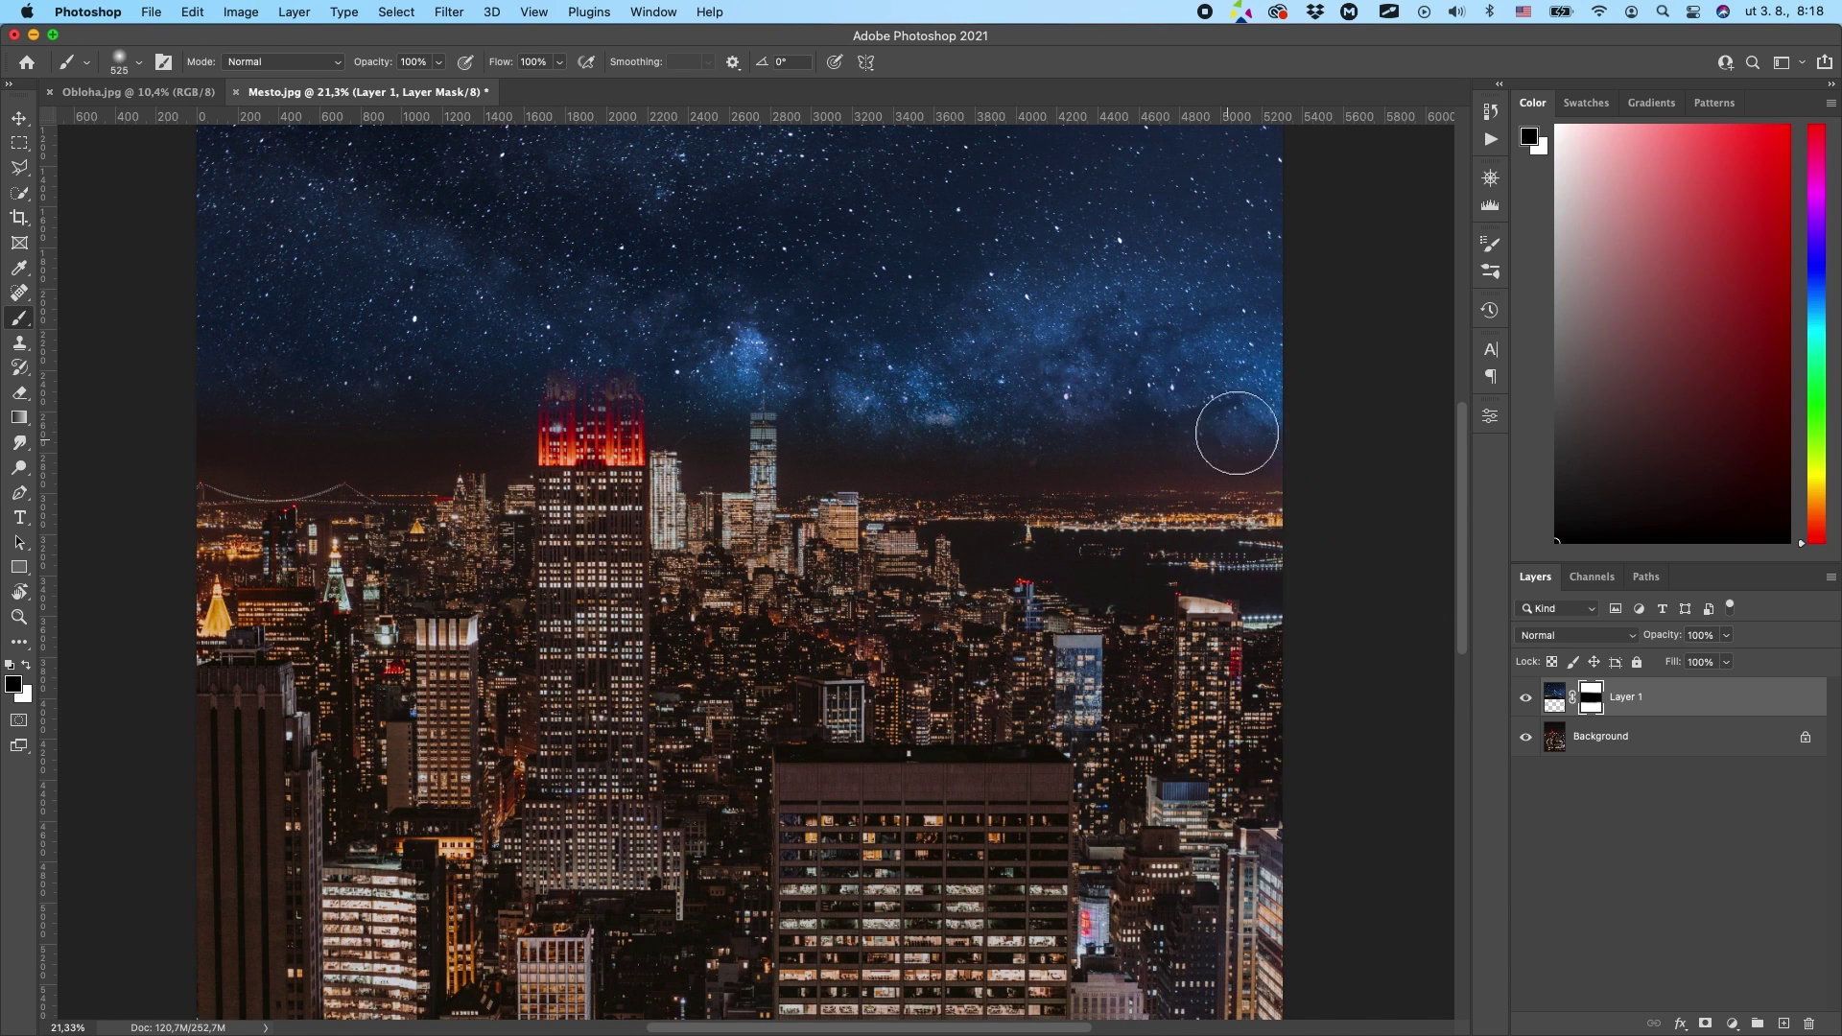
key("x")
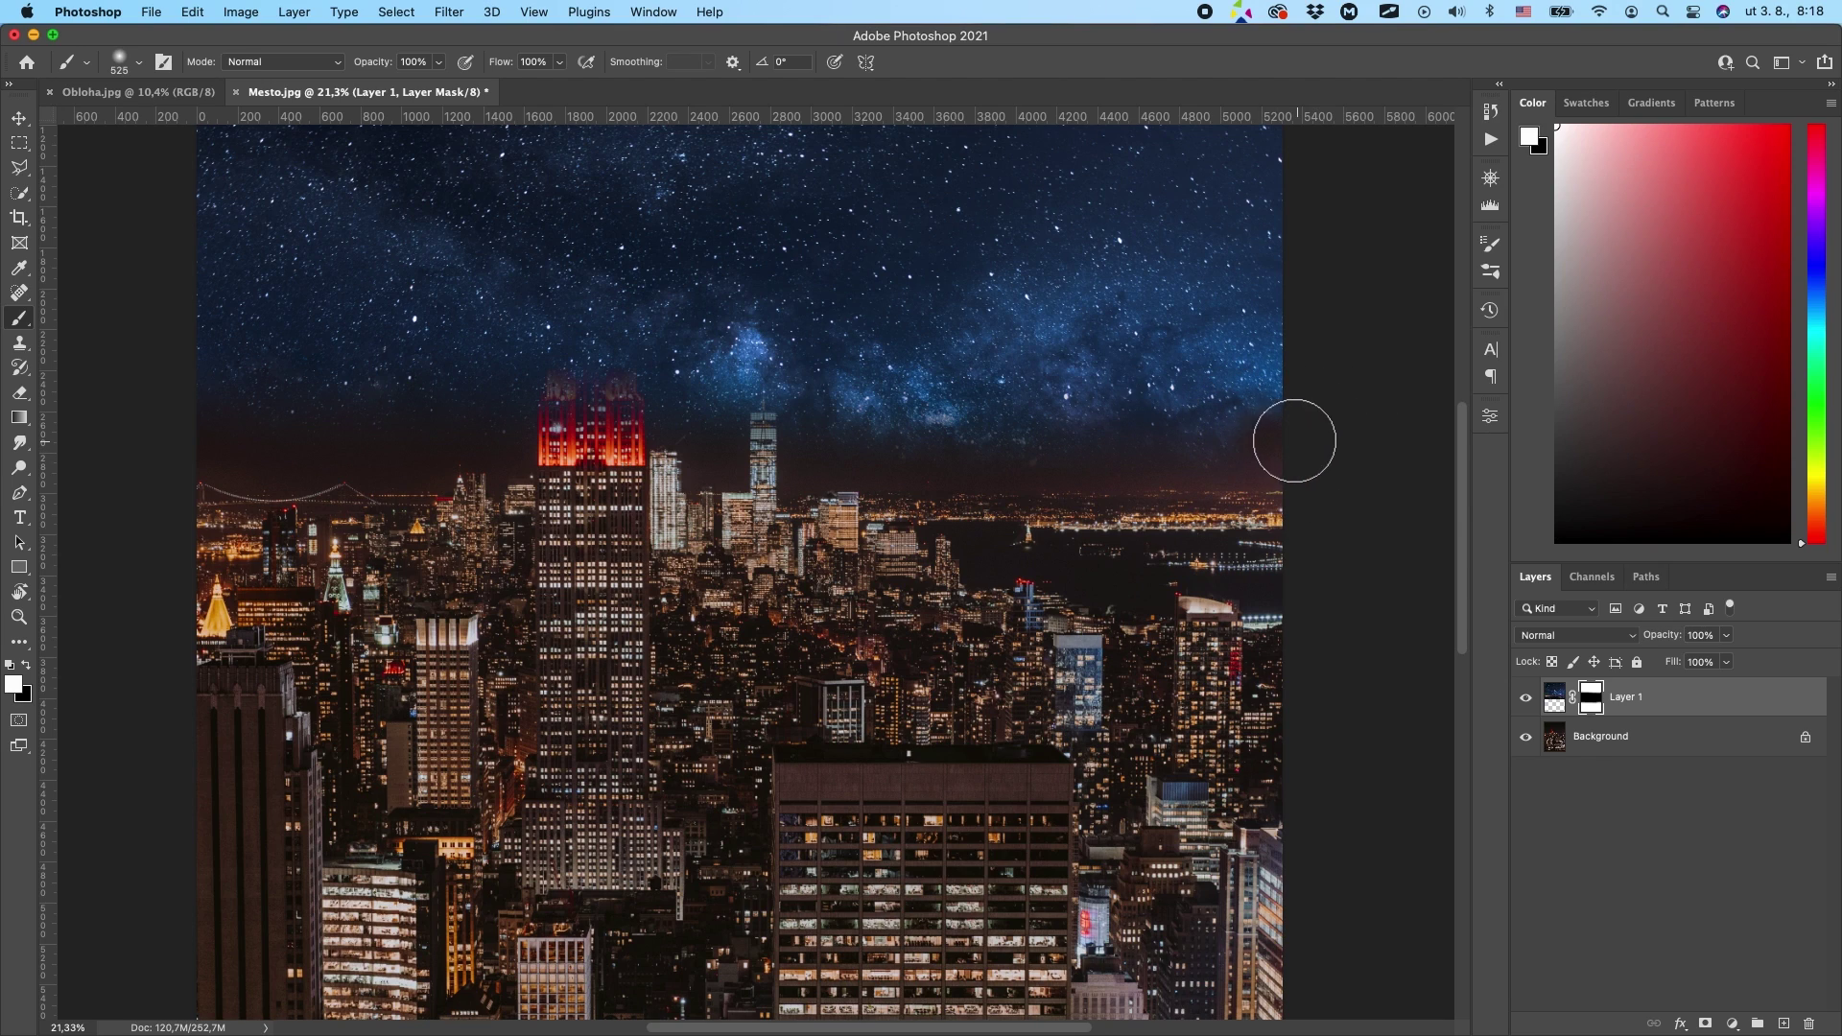
key("x")
key("x")
key("x")
key("x")
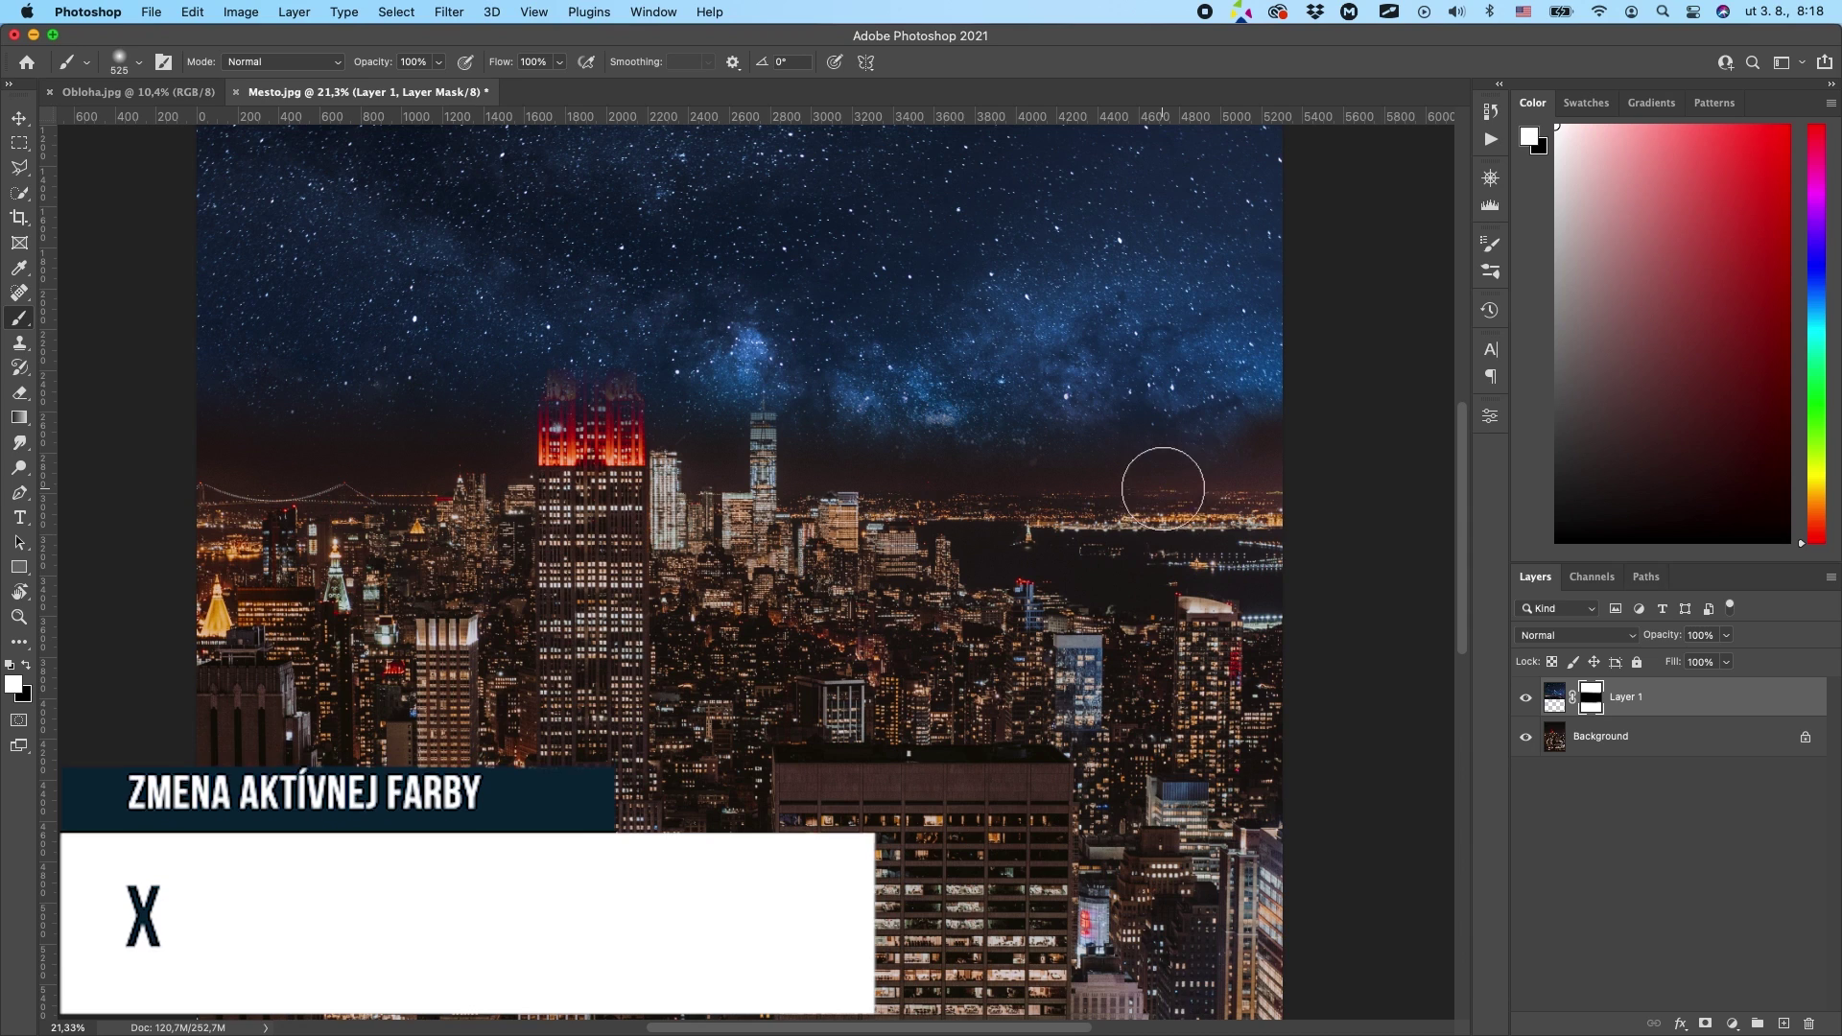
mouse_move(1102, 435)
left_mouse_down()
mouse_move(464, 423)
mouse_move(576, 411)
mouse_move(148, 440)
mouse_move(347, 417)
left_mouse_up()
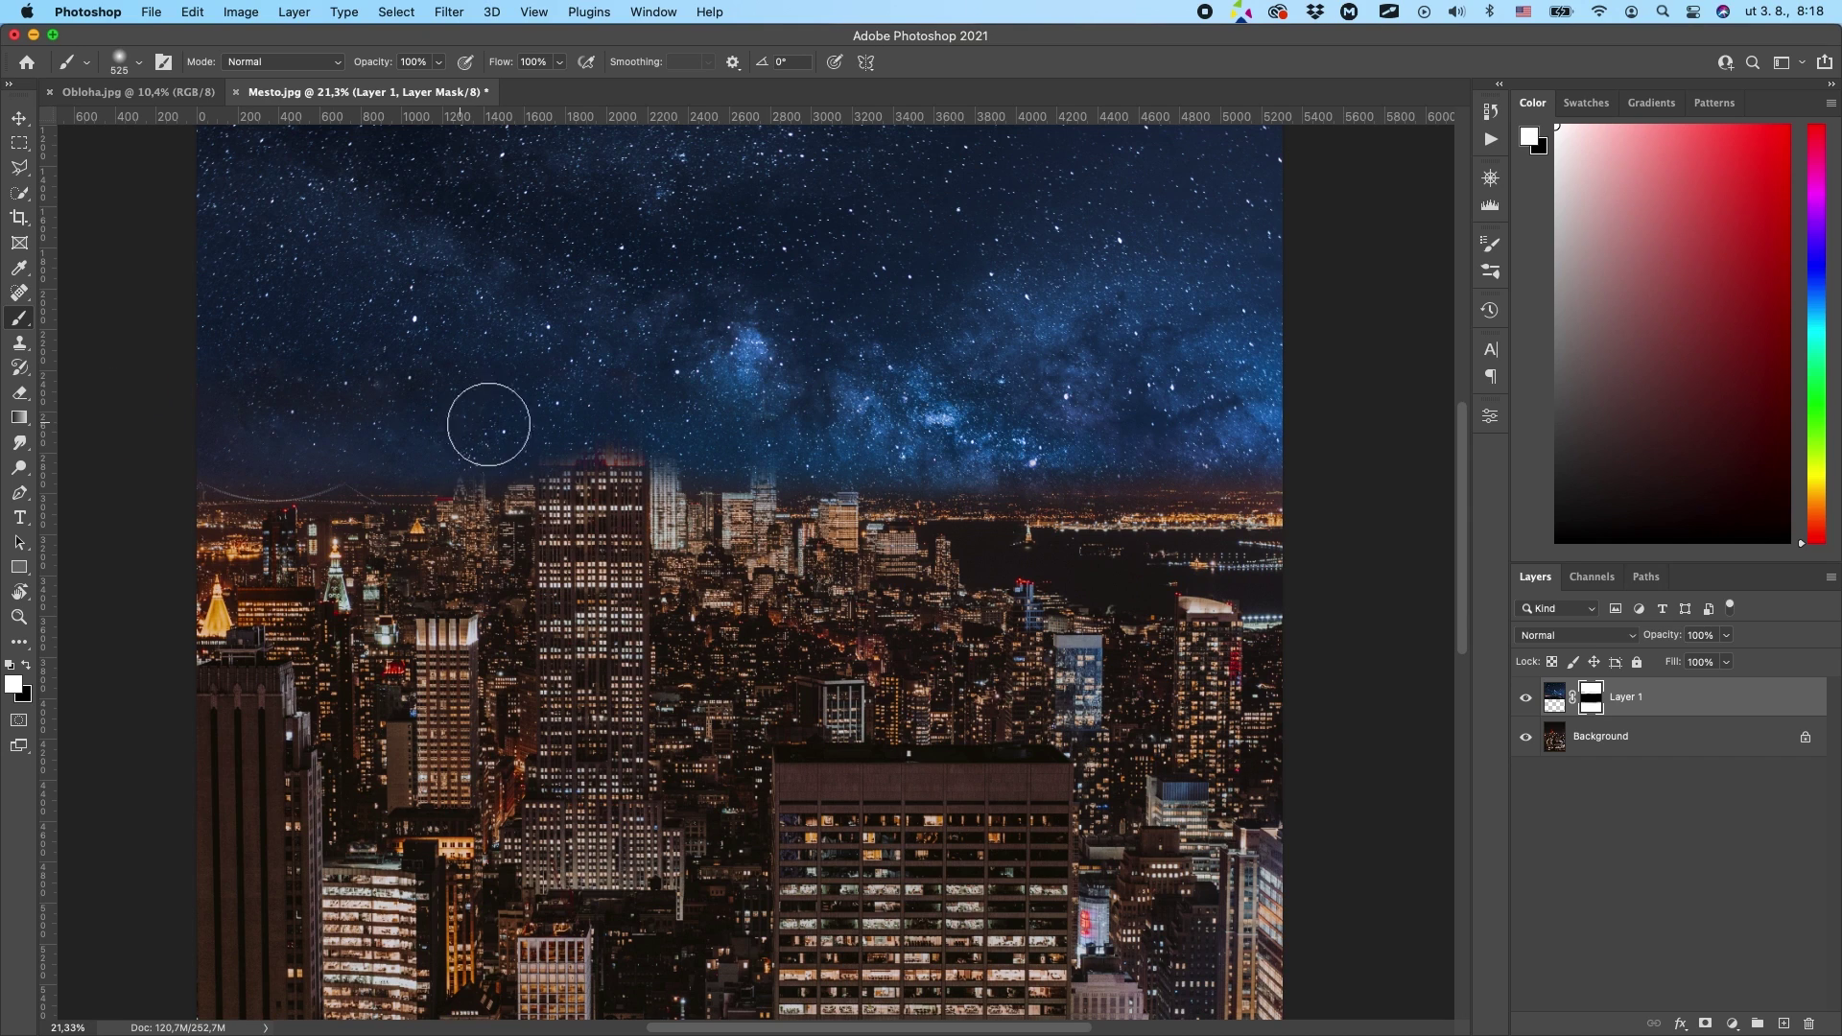
- Hide and re-show the star sky layer to compare it against the city
key("space")
left_click_drag(729, 531, 740, 594)
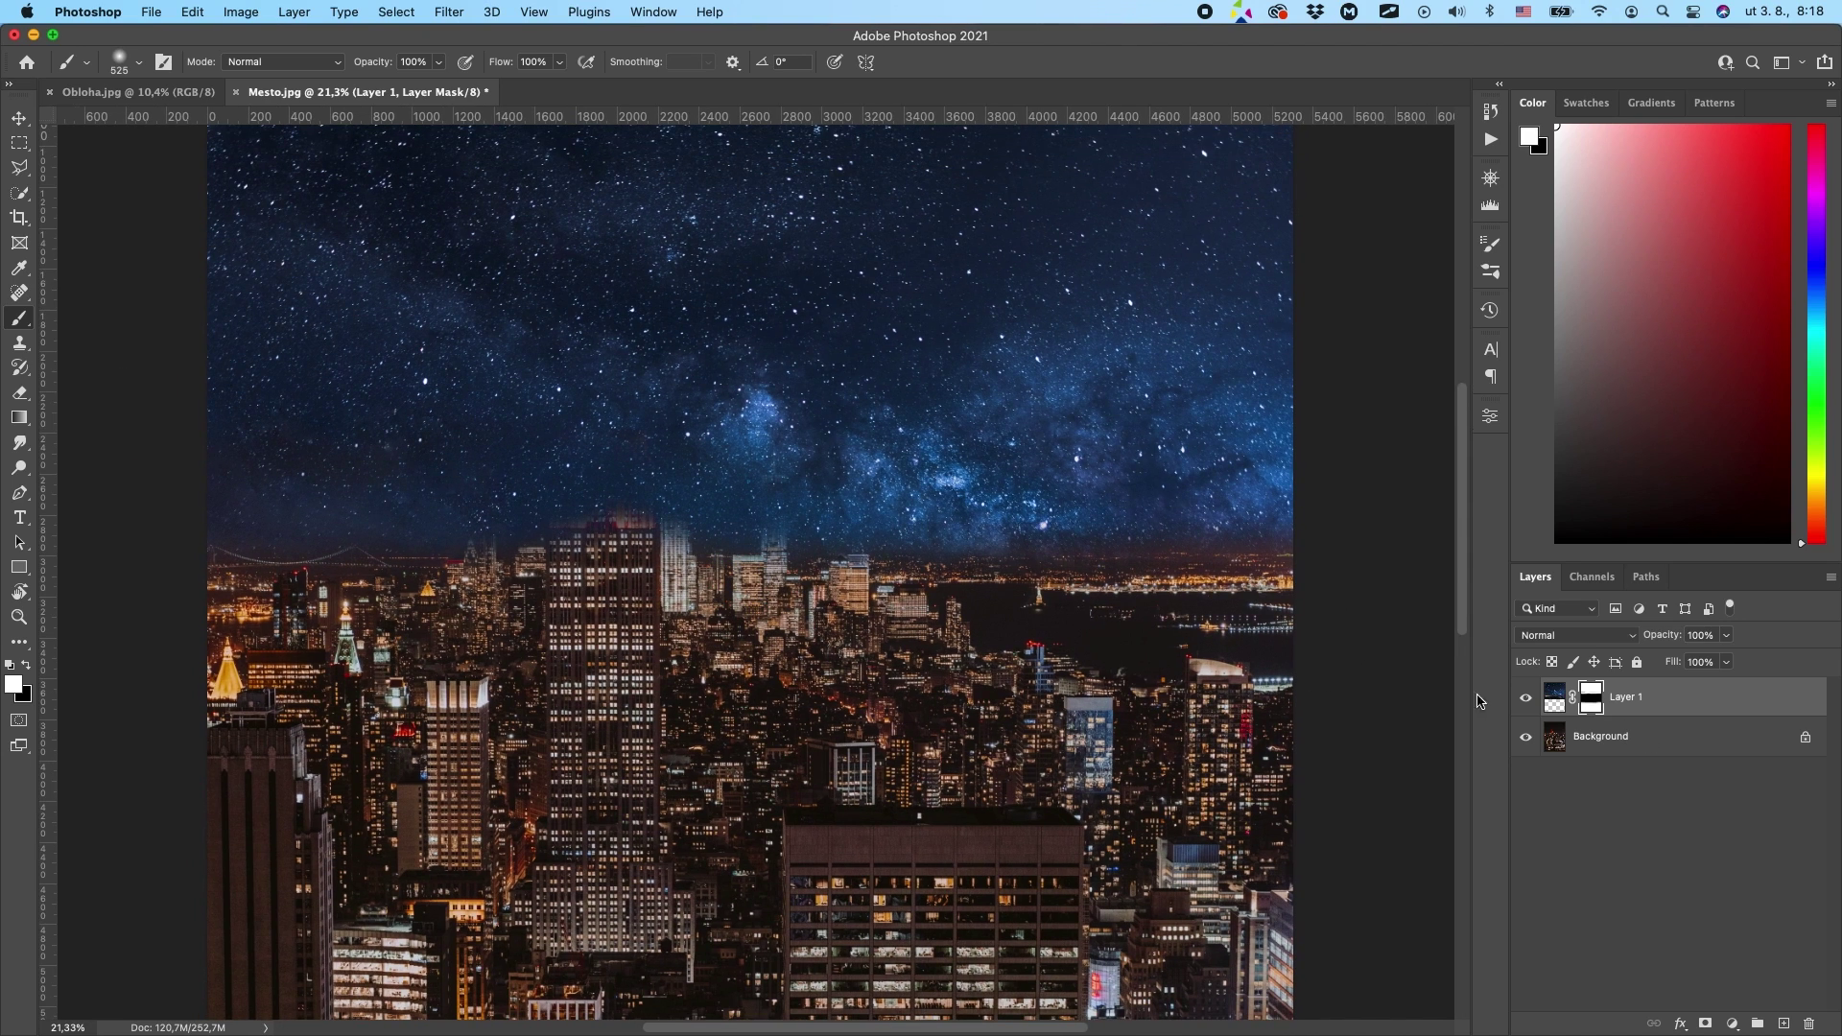
left_click(1526, 697)
left_click_drag(754, 448, 775, 493)
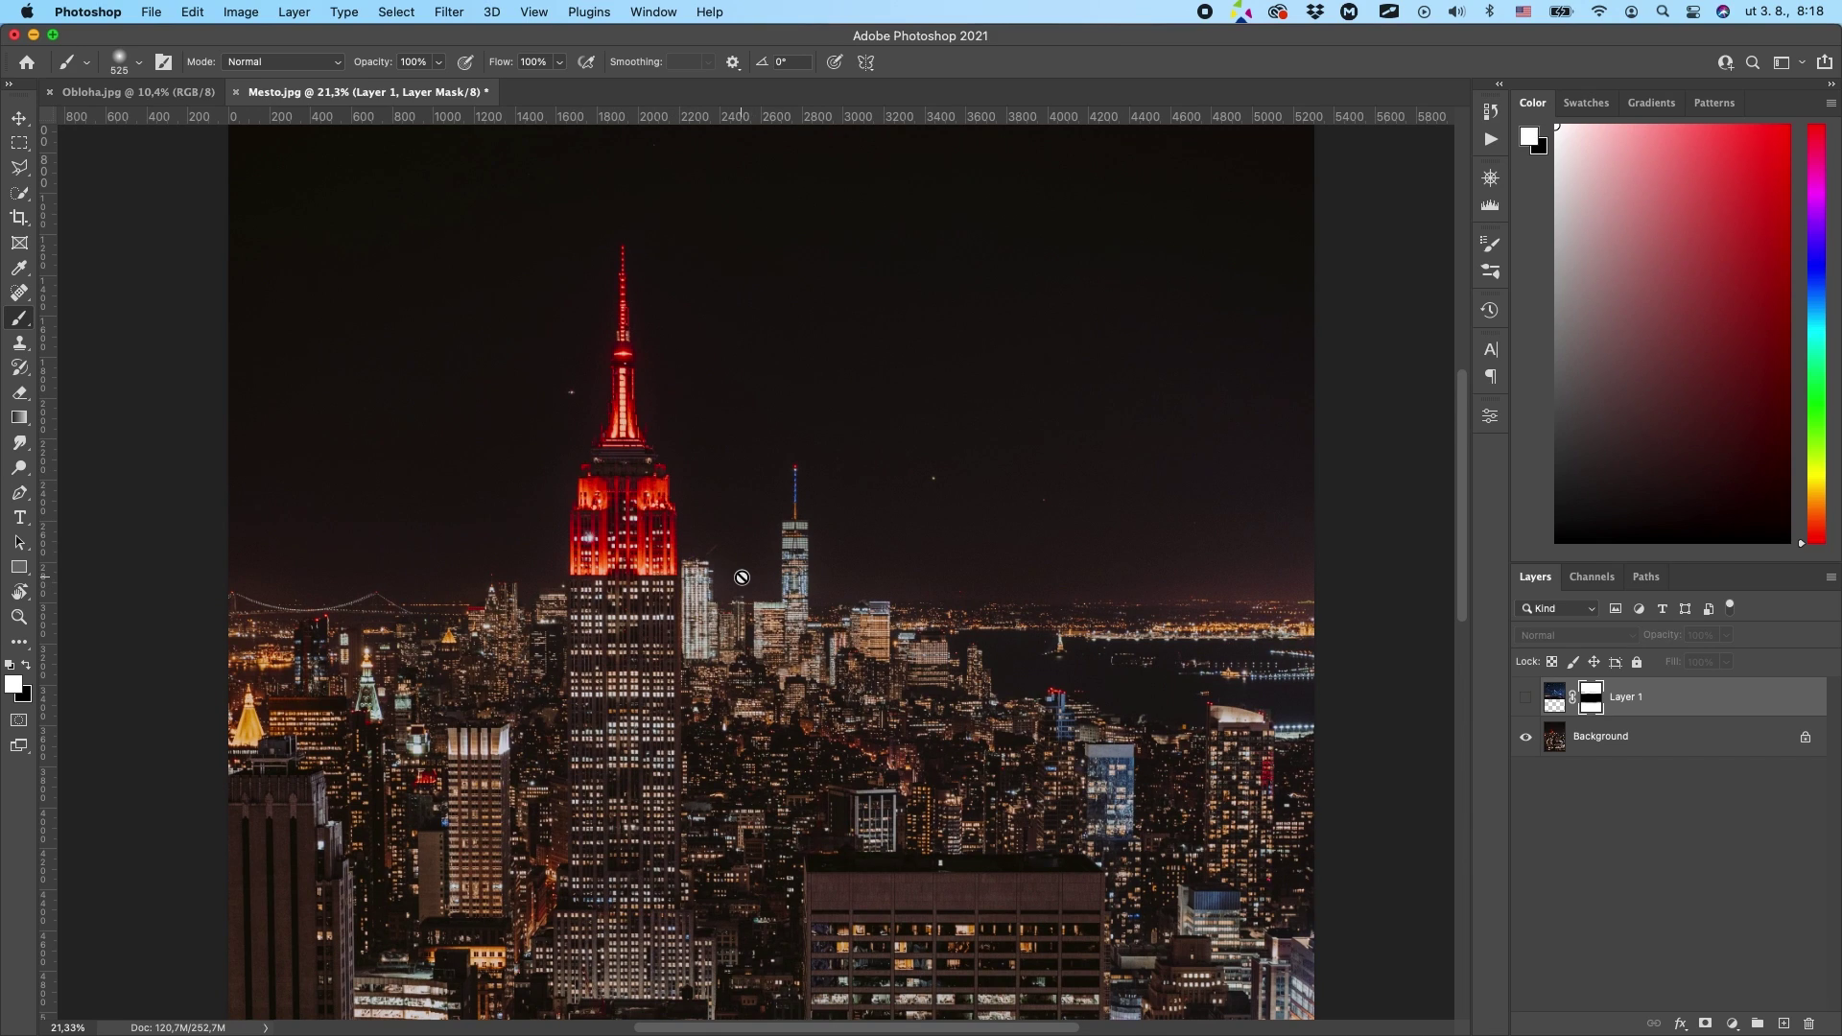
left_click(1525, 698)
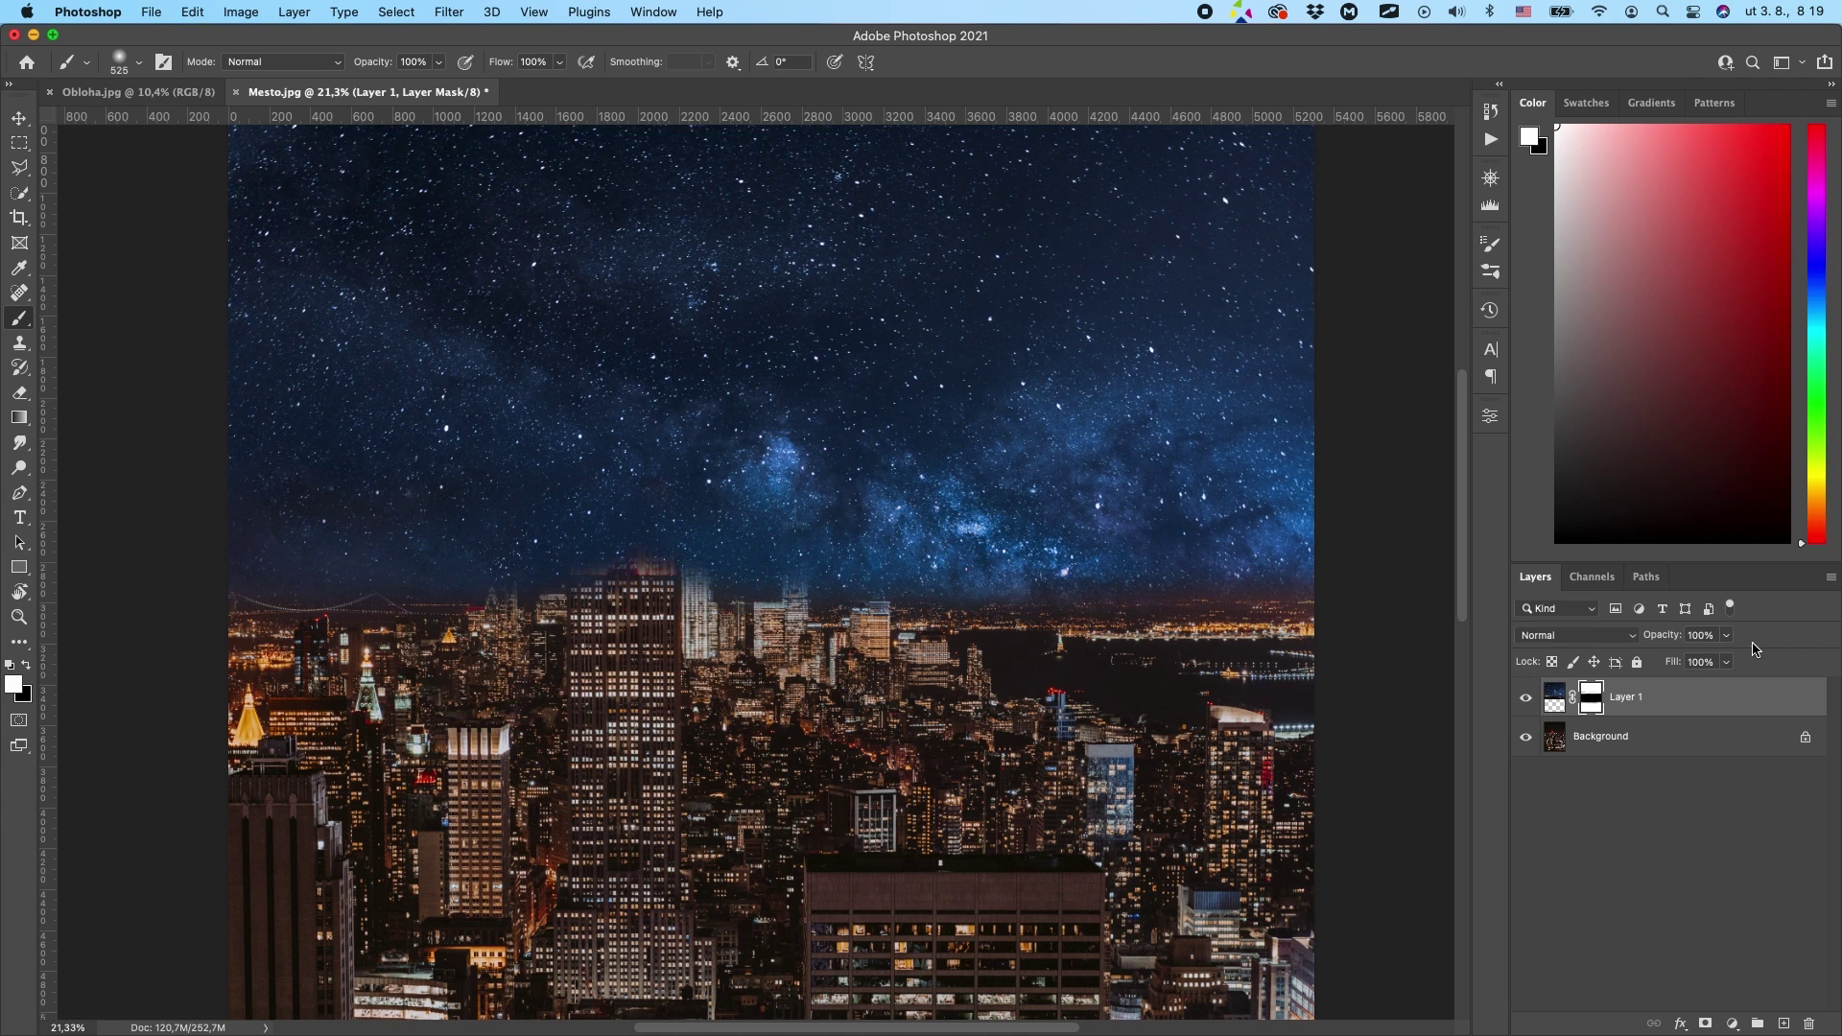
- Lower the sky layer's opacity (78%, then 67%) and centre the Empire State Building in view
left_click_drag(1661, 643, 1642, 643)
scroll(640, 505, "up", 3)
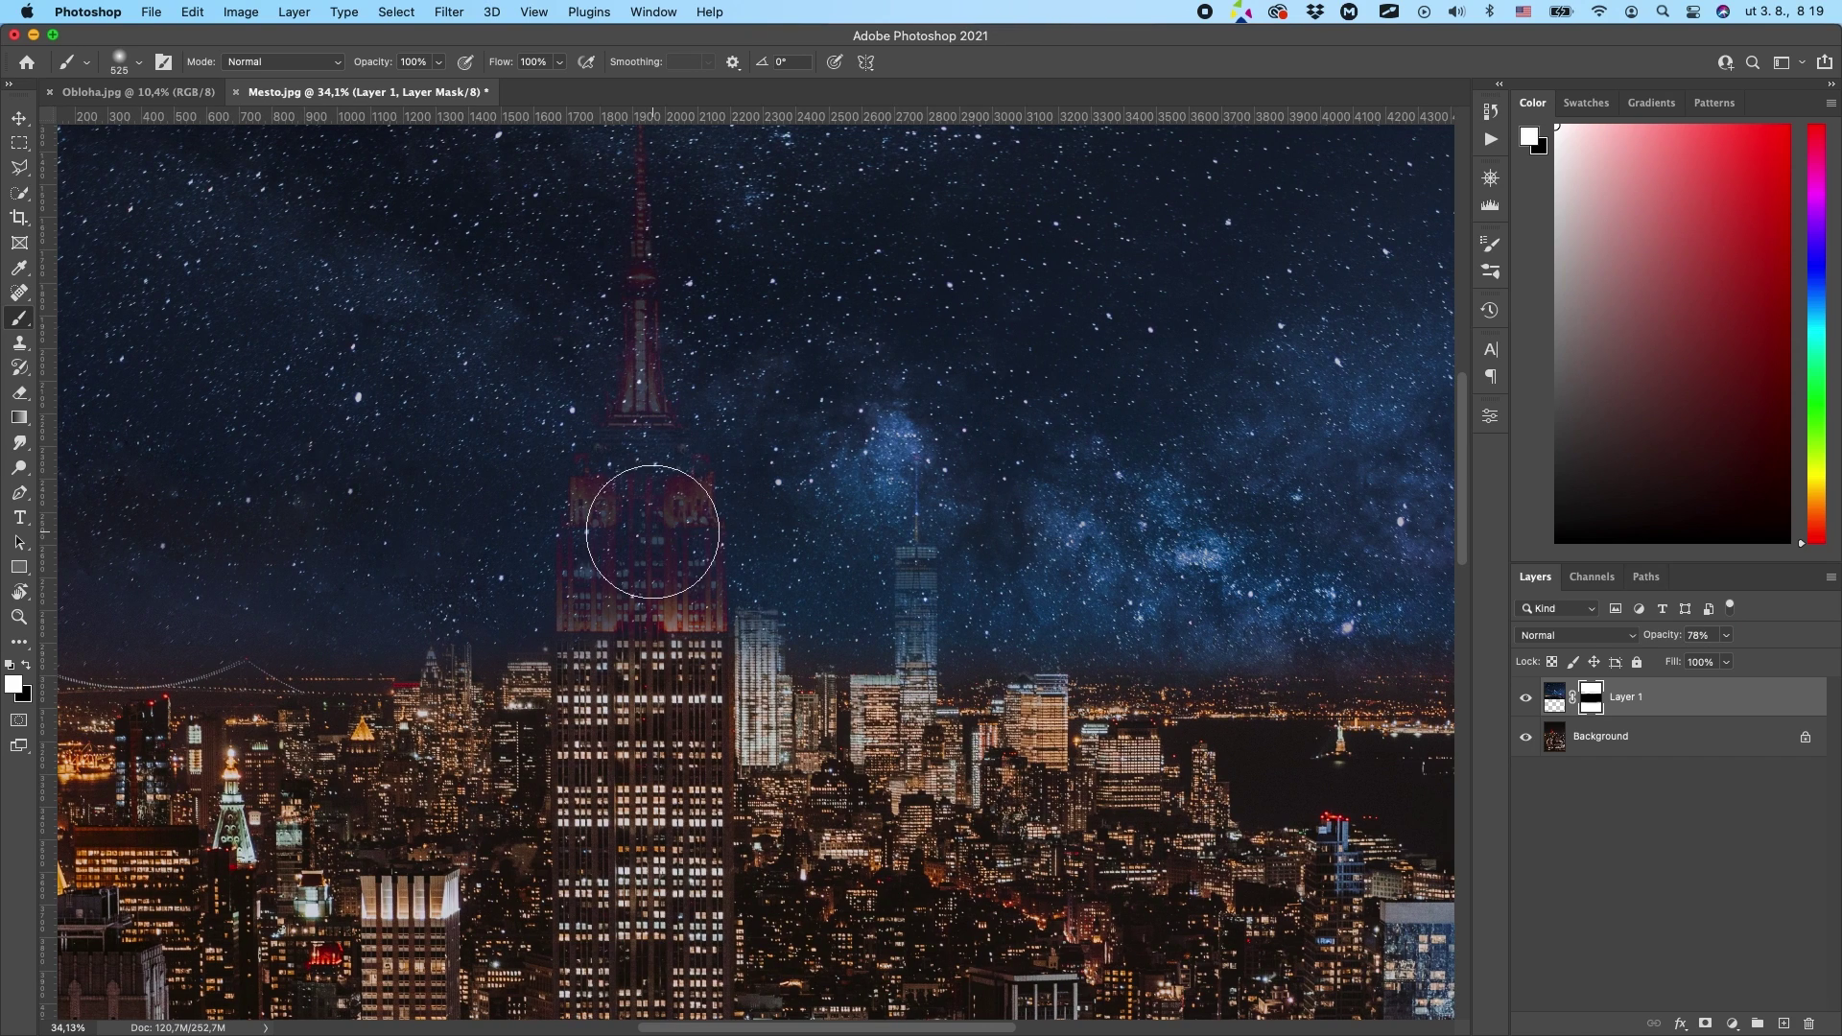
left_click_drag(662, 550, 698, 578)
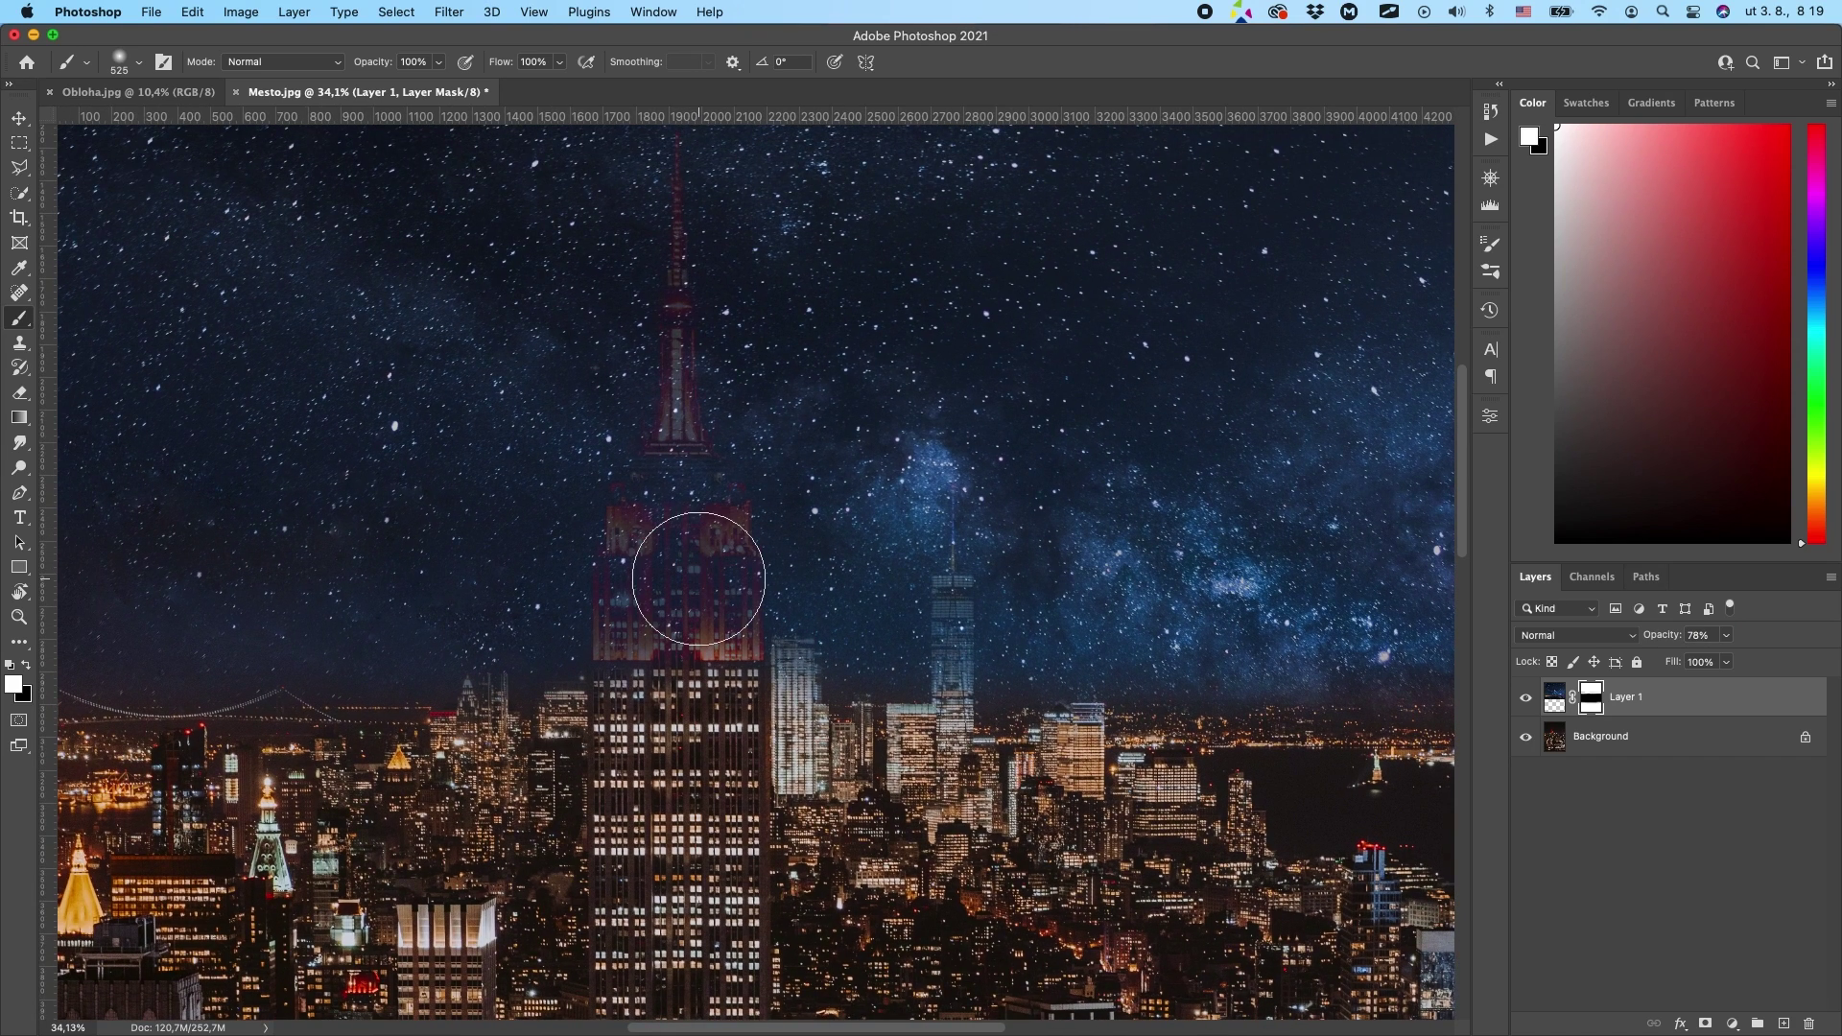
left_click_drag(1667, 642, 1617, 640)
scroll(652, 605, "up", 2)
scroll(815, 659, "left", 2)
scroll(816, 658, "up", 1)
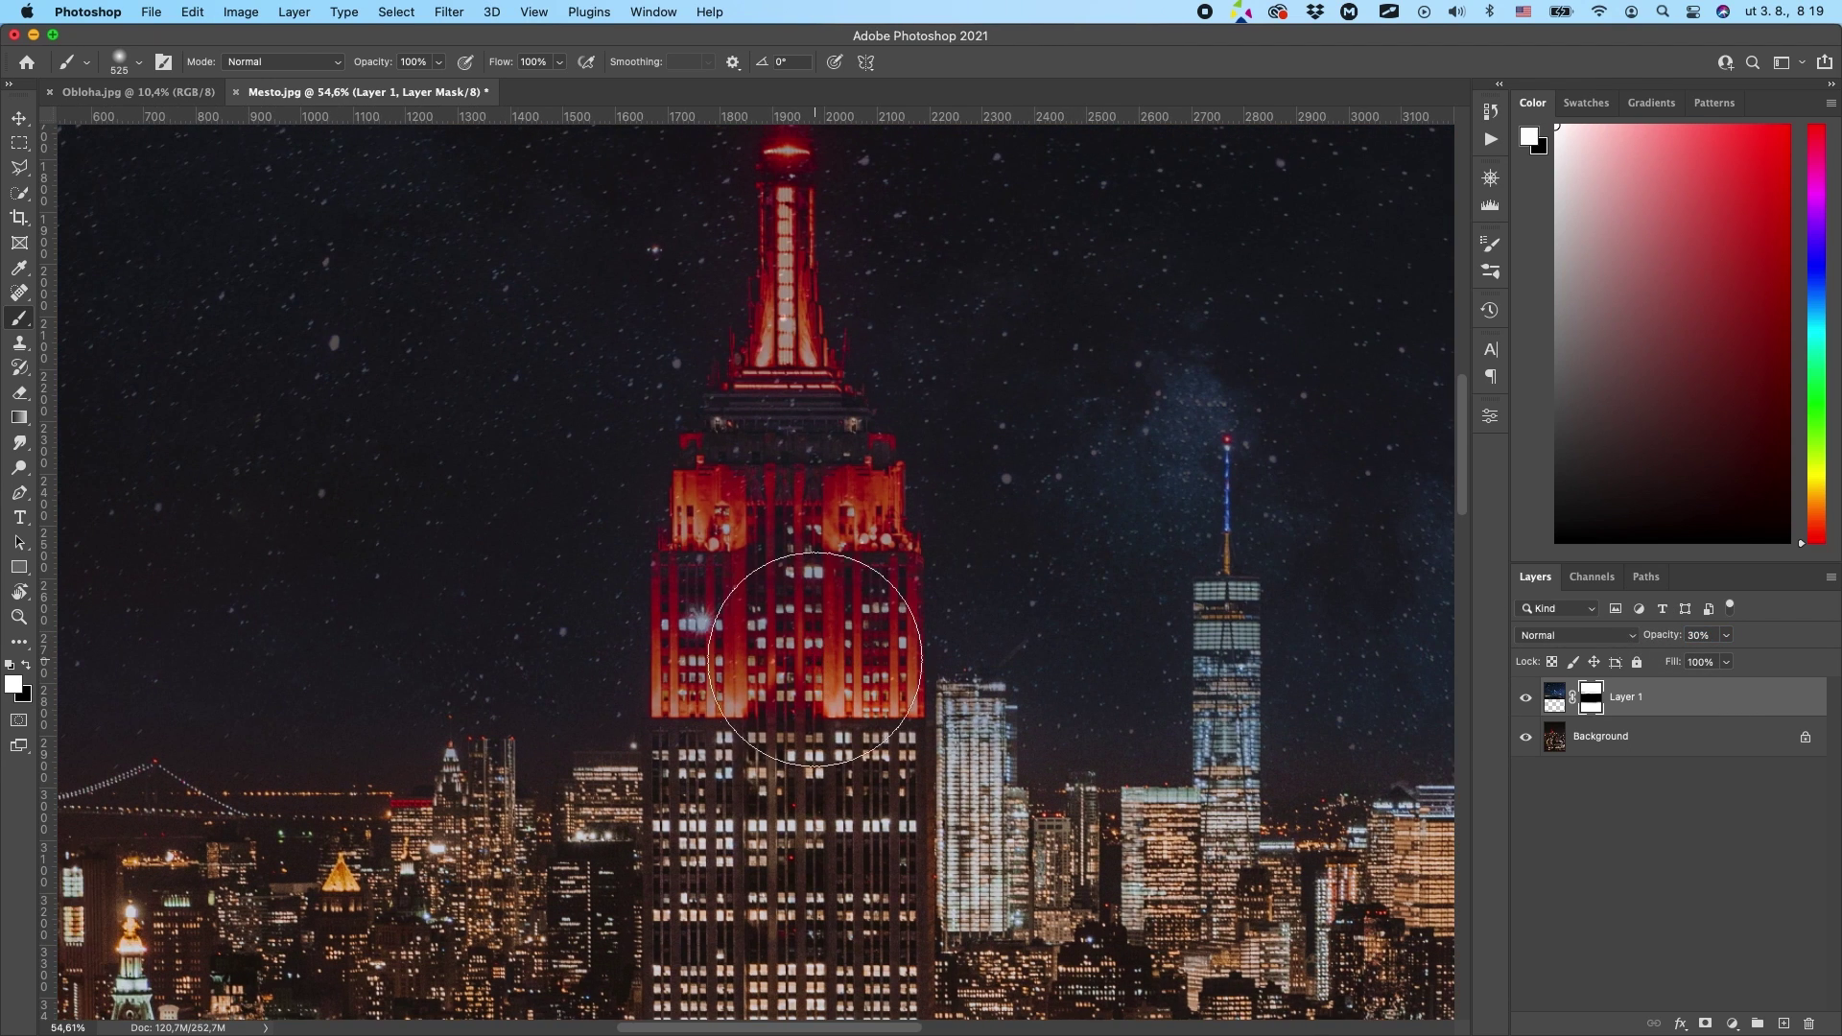
left_click(19, 171)
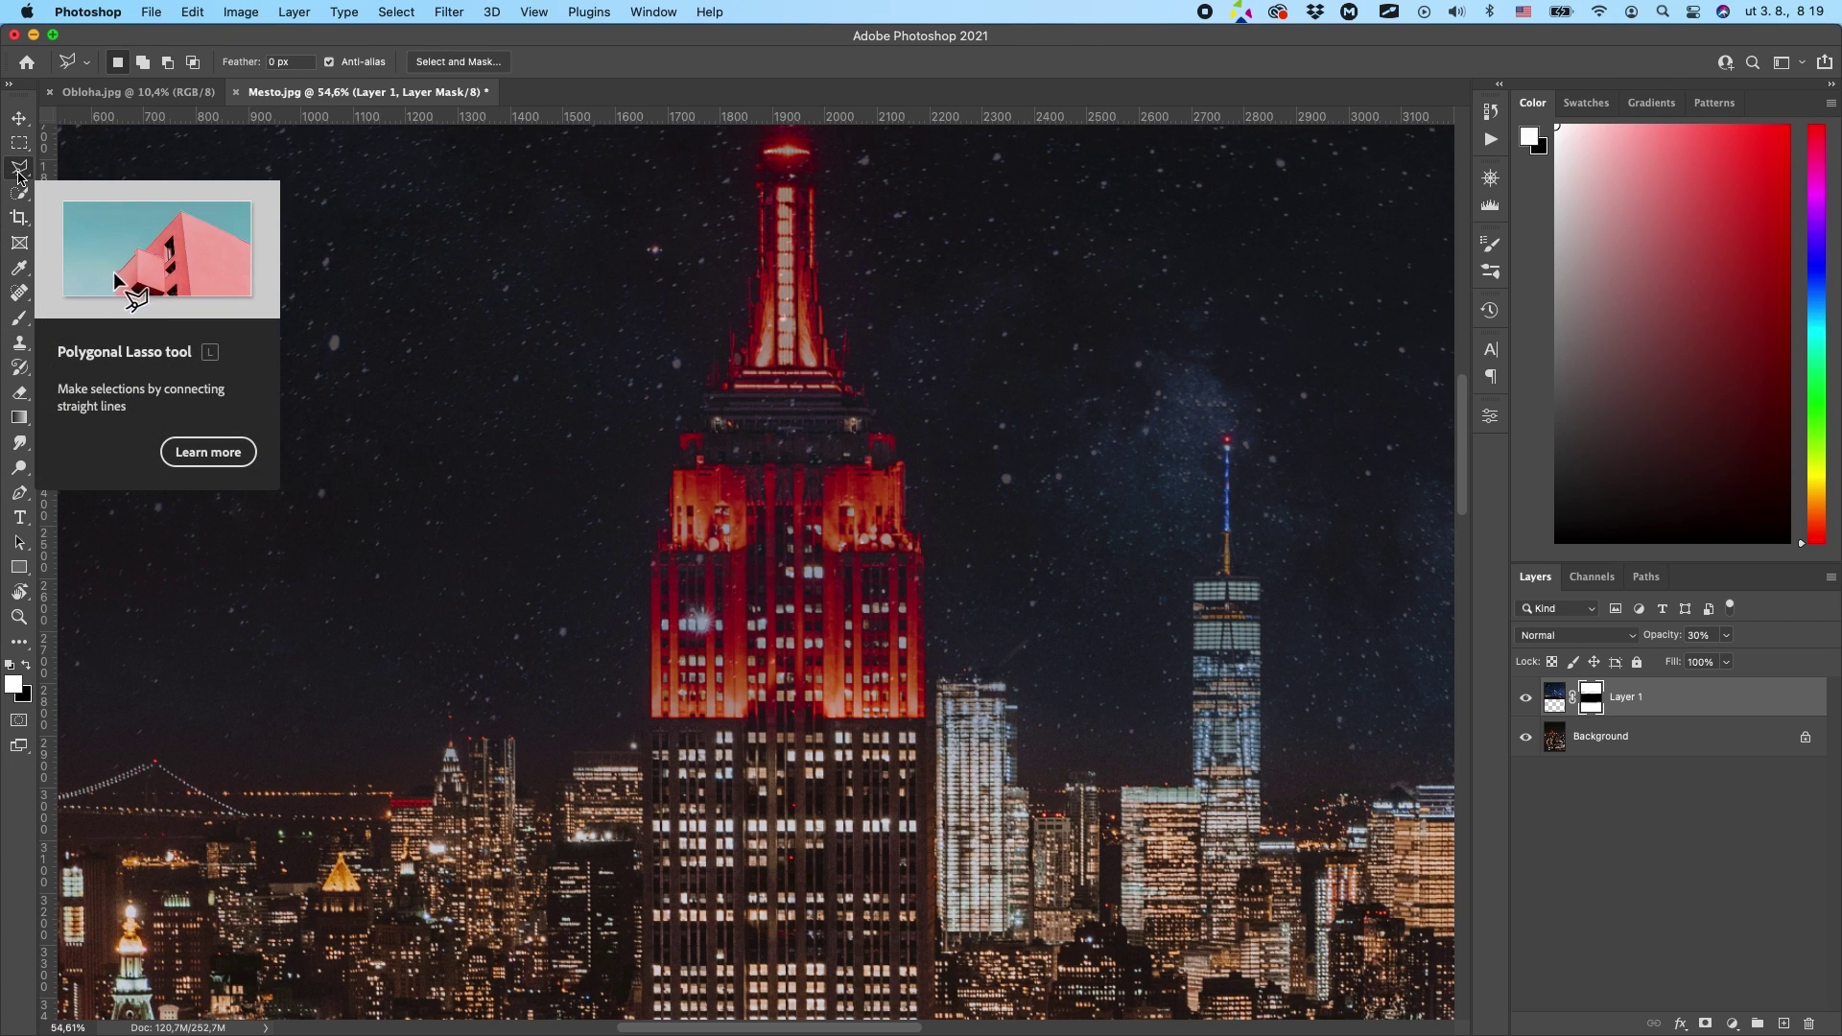
- With the Polygonal Lasso, trace the Empire State Building's left edge and setbacks
left_click(20, 171)
mouse_move(19, 173)
left_mouse_down()
mouse_move(104, 170)
mouse_move(98, 187)
left_mouse_up()
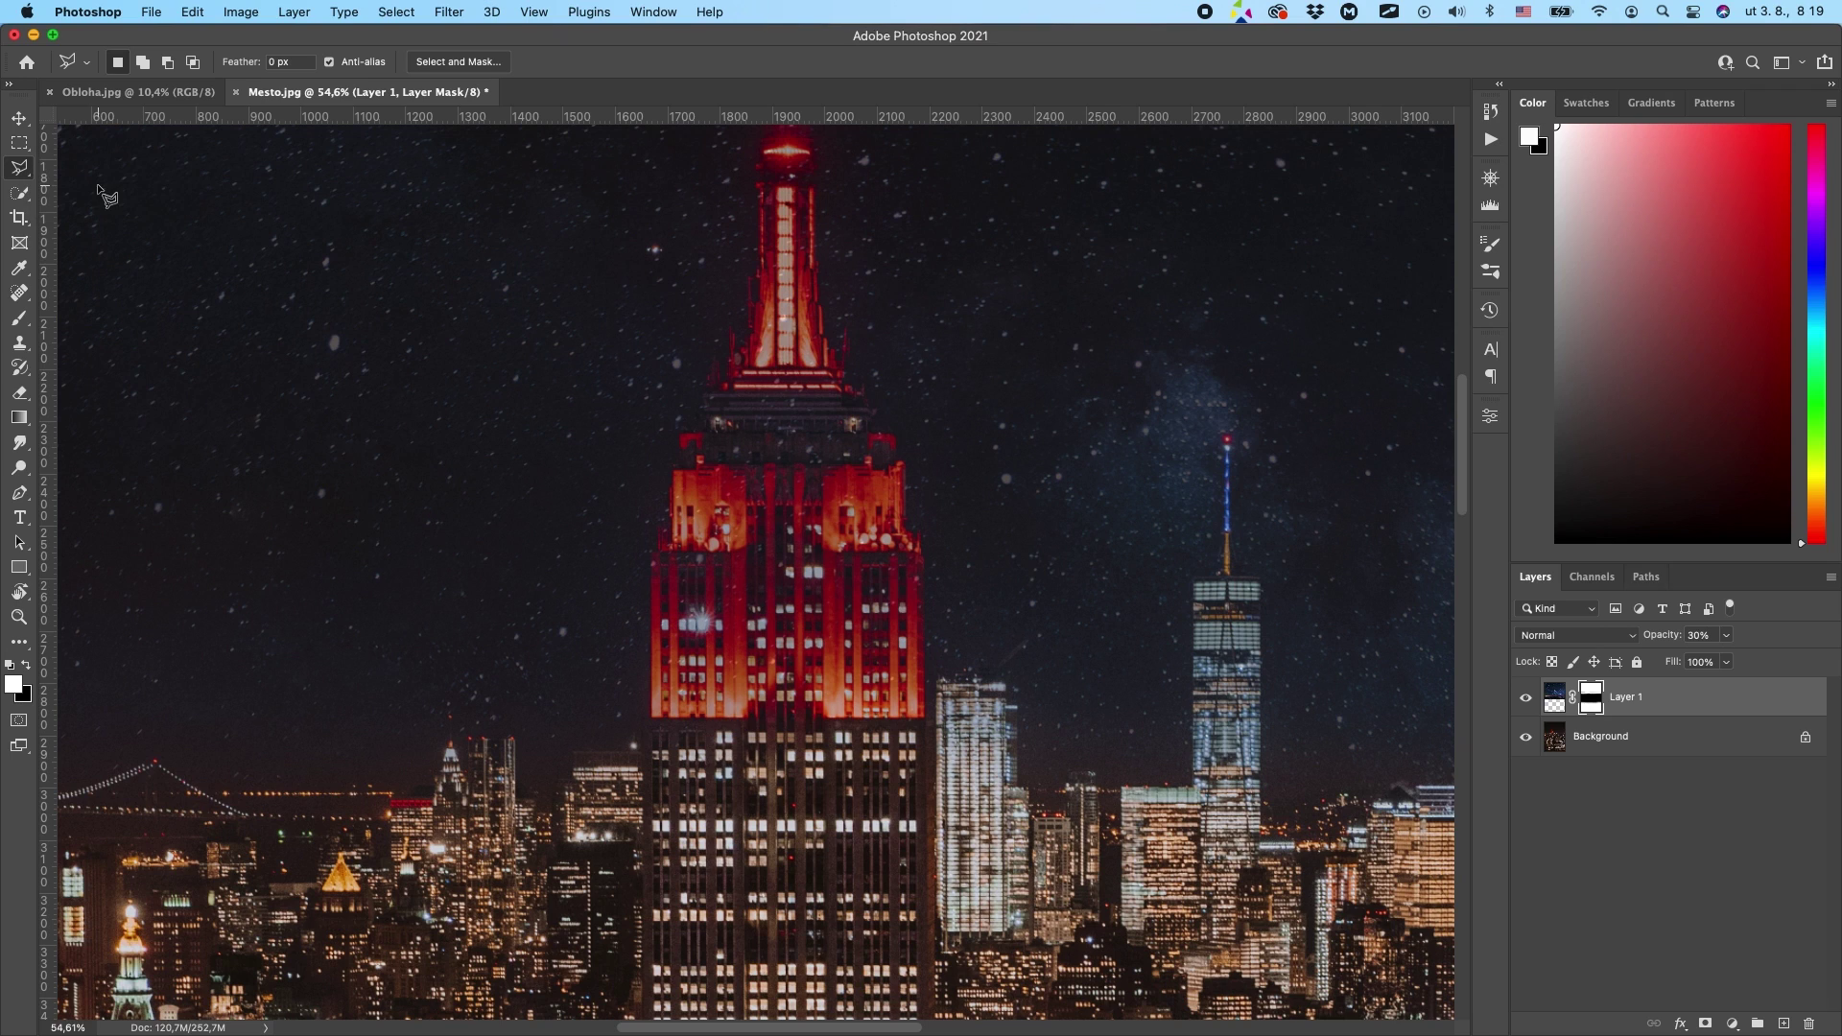
scroll(665, 725, "up", 3)
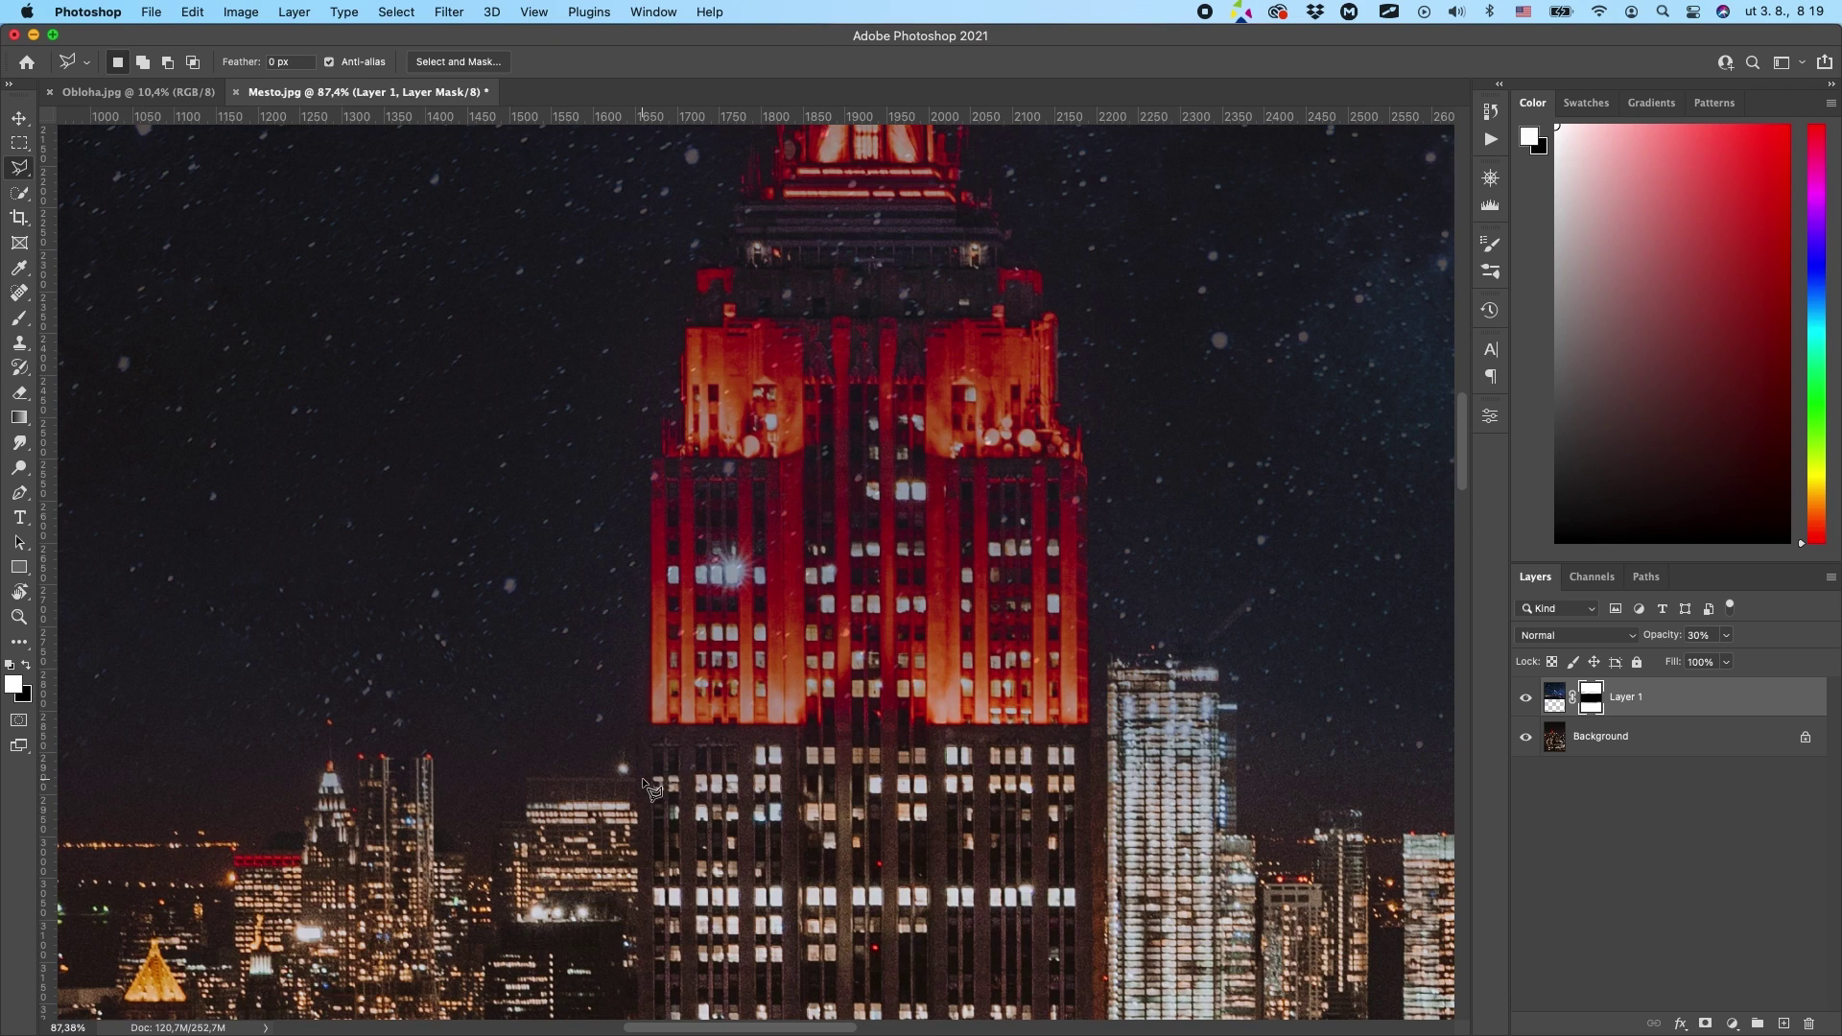
left_click(636, 778)
left_click(636, 726)
left_click(651, 726)
left_click(651, 460)
left_click(662, 460)
left_click(681, 353)
left_click(686, 327)
left_click(695, 272)
left_click(732, 267)
- Continue the outline up the setbacks and along the spire's left edge
scroll(859, 307, "up", 5)
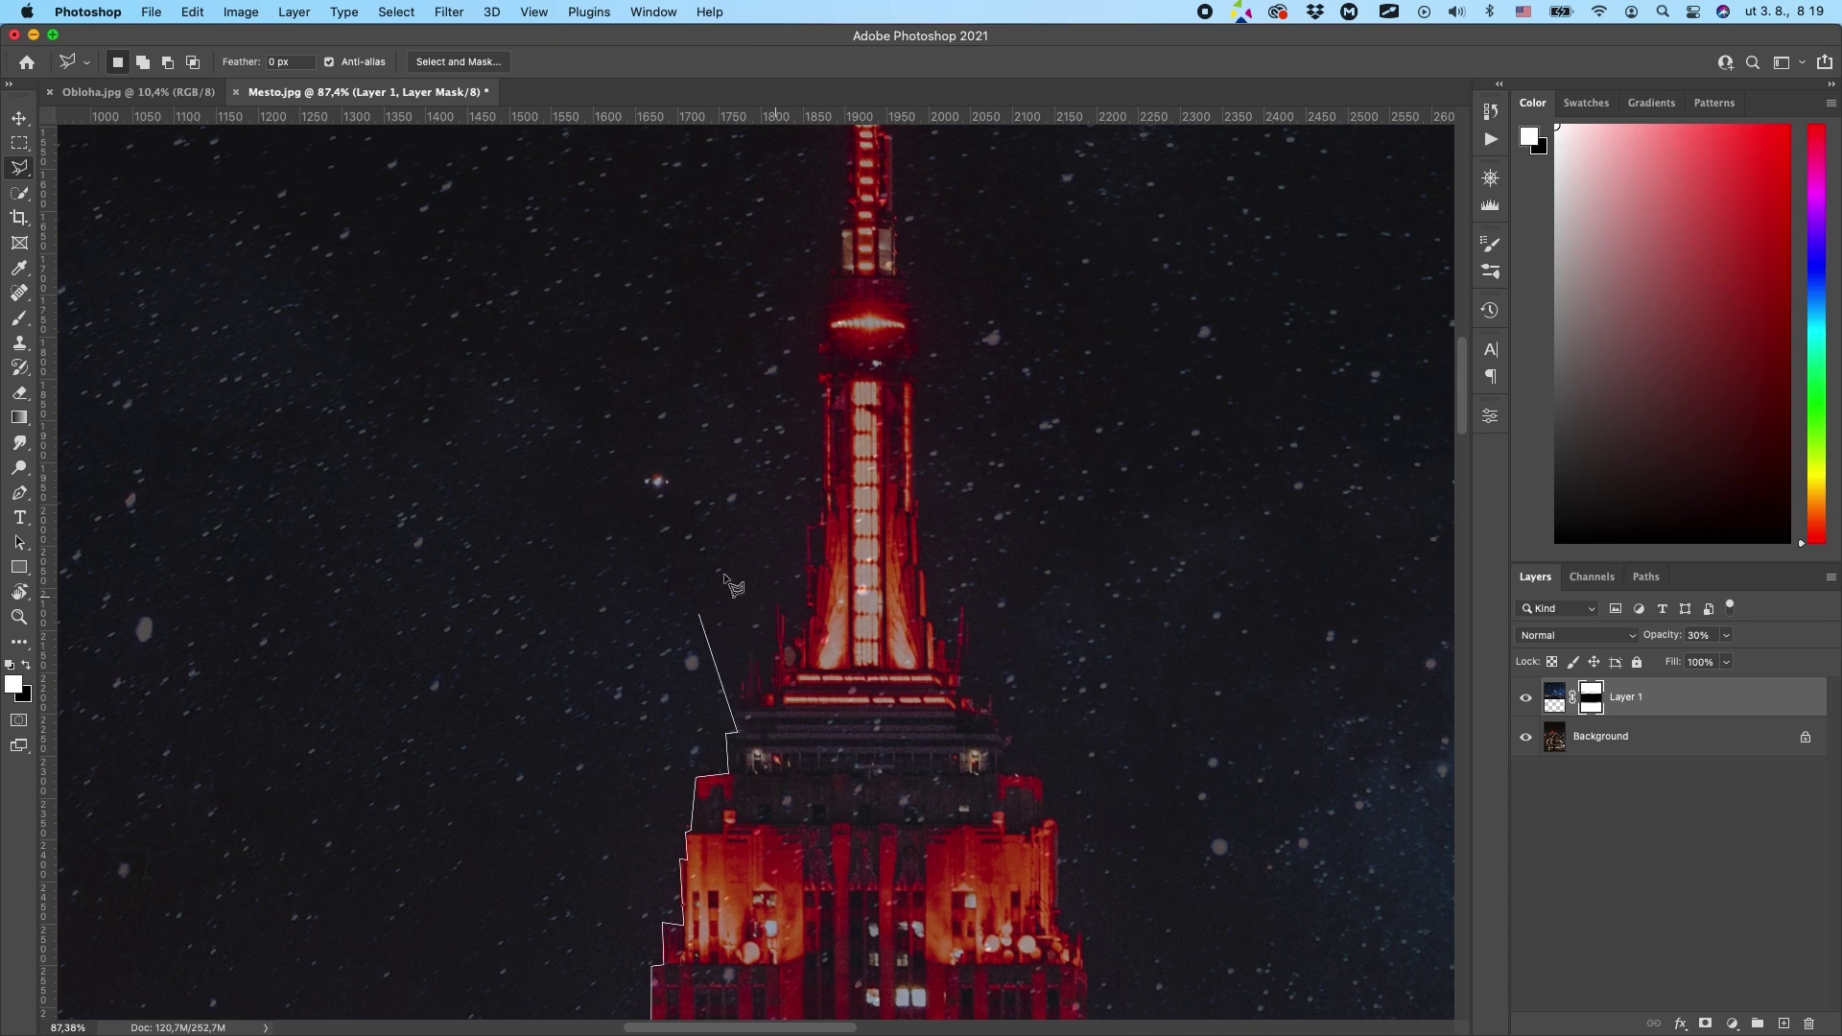
scroll(637, 124, "up", 7)
scroll(776, 1010, "down", 8)
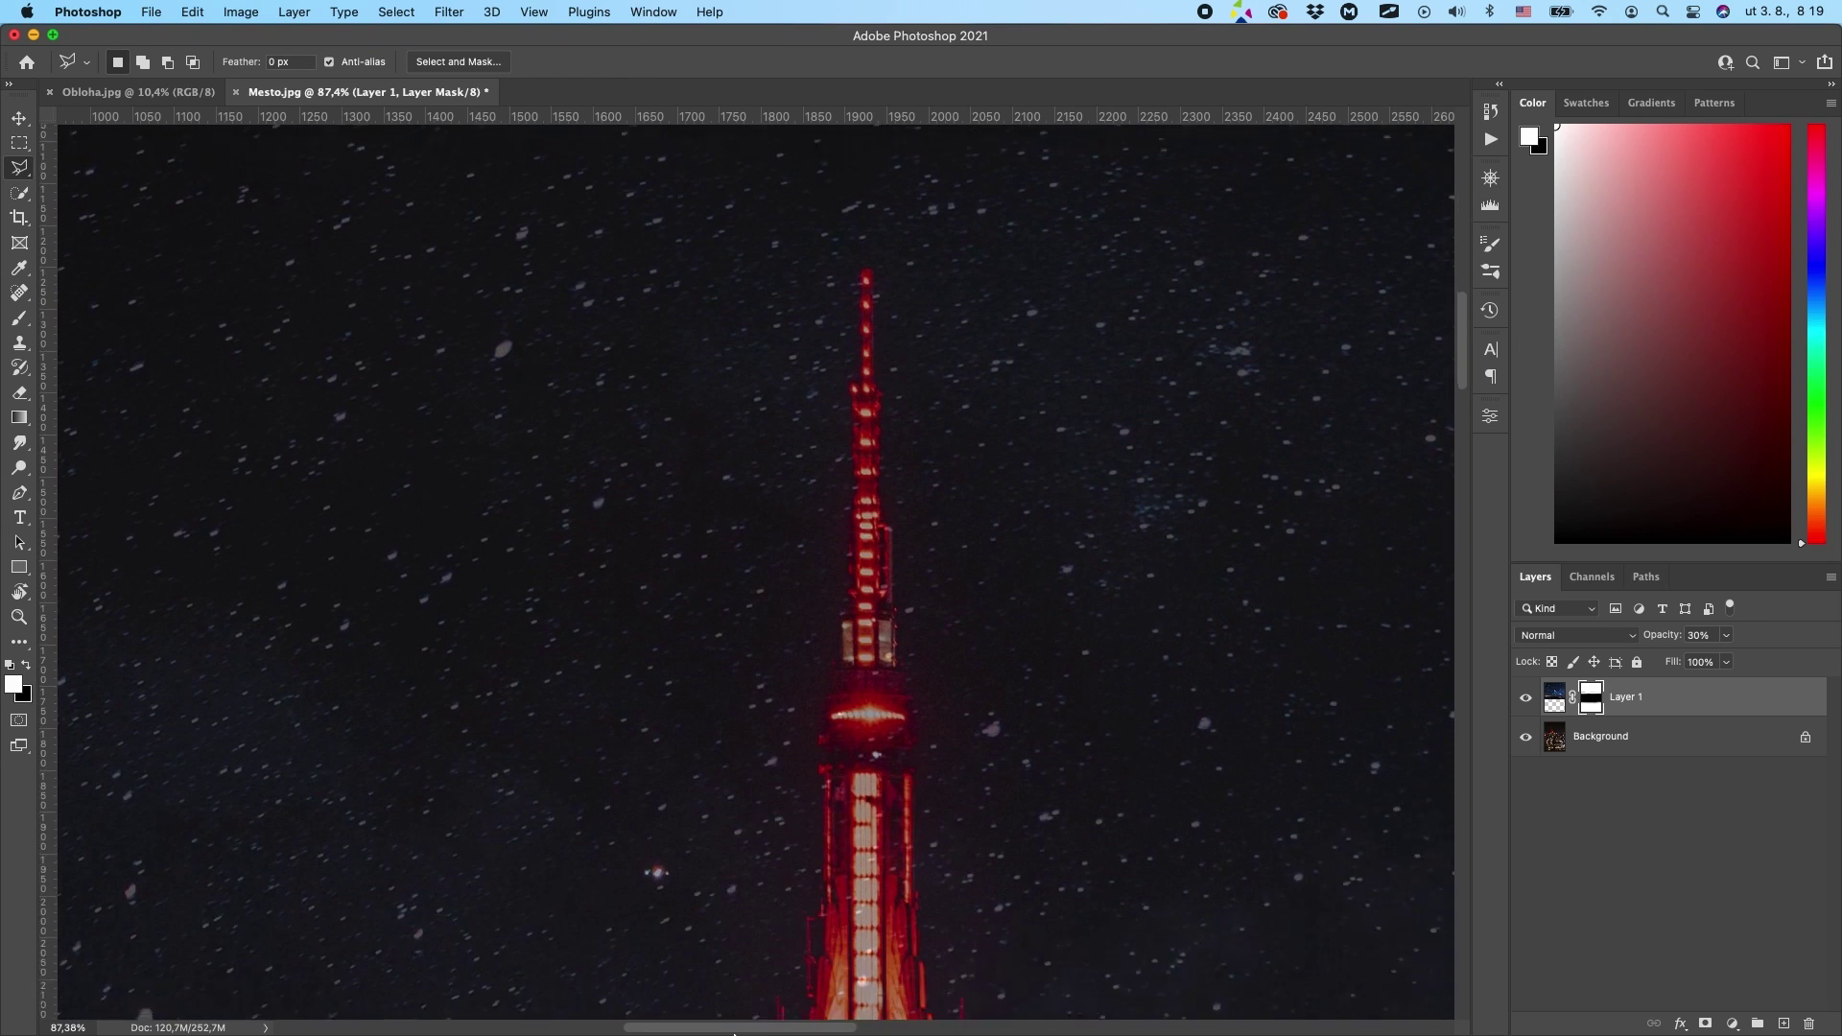
left_click(726, 660)
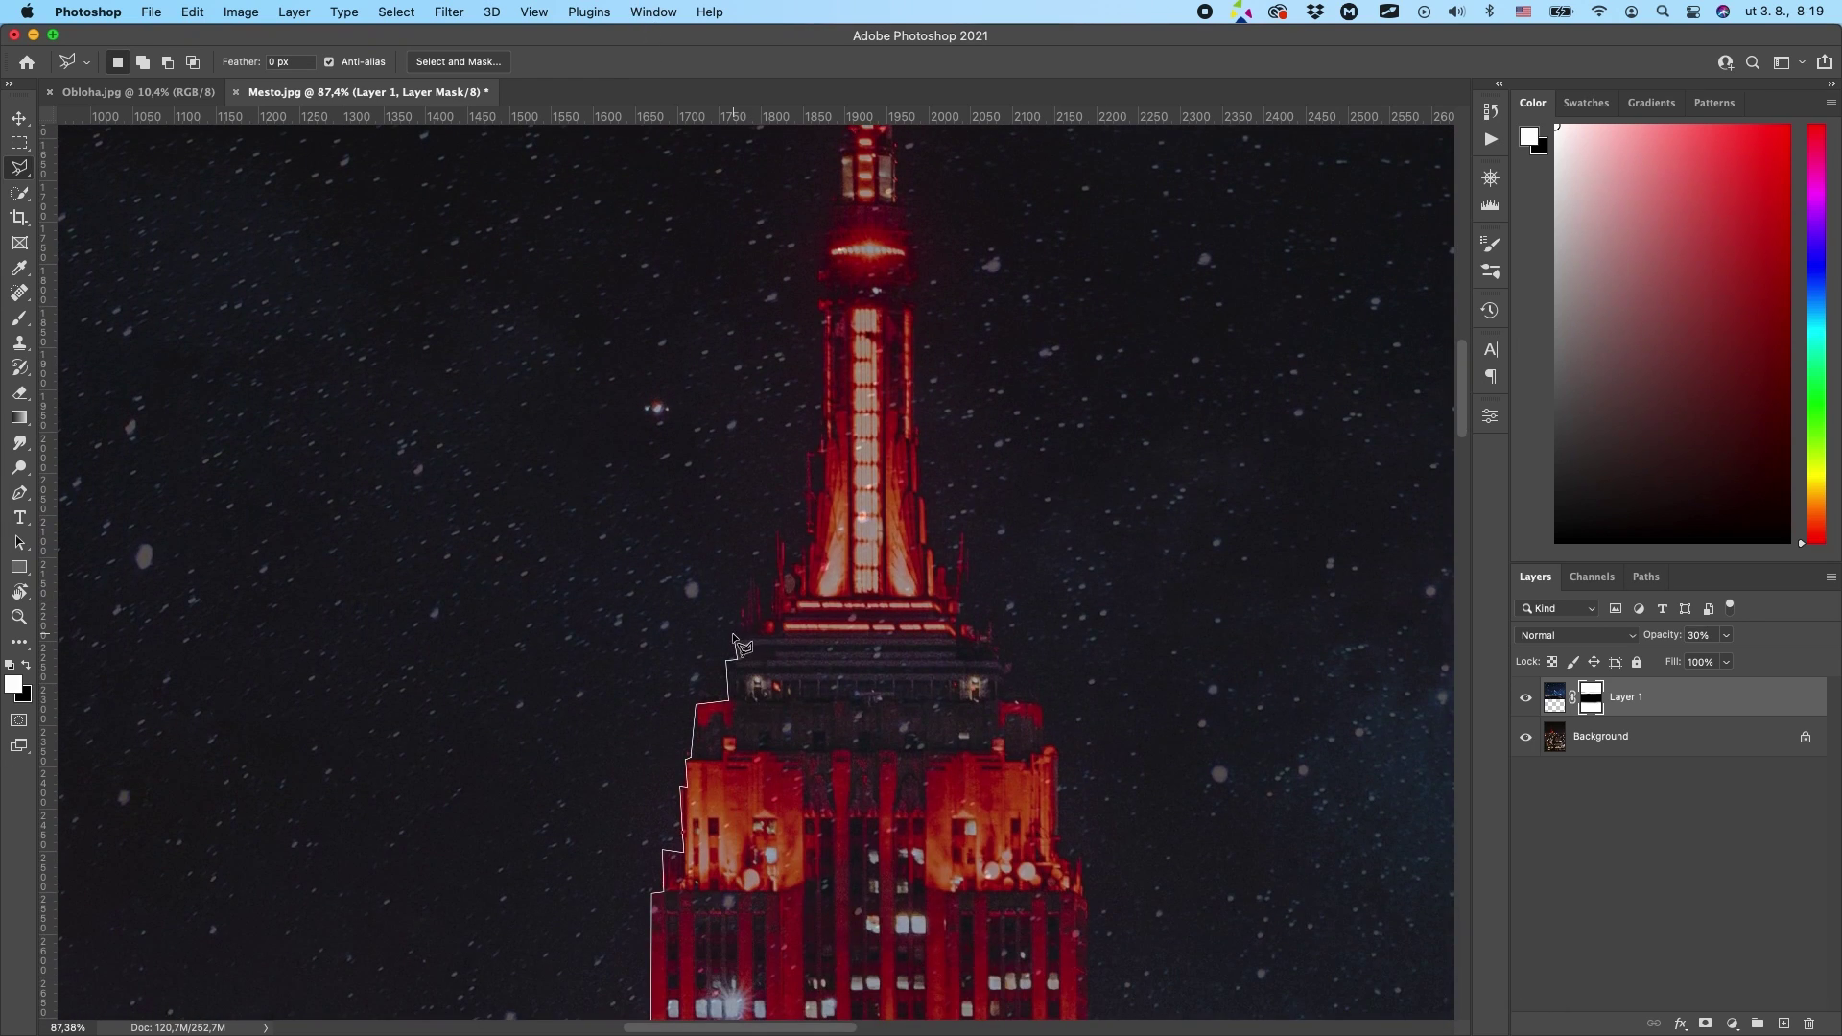
left_click(742, 633)
left_click(742, 611)
left_click(748, 607)
left_click(759, 586)
left_click(771, 622)
left_click(778, 535)
left_click(783, 573)
left_click(804, 545)
left_click(813, 532)
left_click(805, 454)
left_click(816, 451)
left_click(827, 436)
left_click(827, 312)
left_click(816, 310)
scroll(816, 310, "up", 8)
- Trace around the spire's tip and down its right edge
left_click(815, 666)
left_click(803, 652)
left_click(804, 599)
left_click(837, 597)
left_click(838, 538)
left_click(852, 310)
left_click(861, 196)
left_click(868, 196)
left_click(872, 310)
left_click(892, 453)
left_click(894, 531)
left_click(911, 534)
left_click(913, 594)
left_click(927, 597)
left_click(928, 633)
- Trace down the tower's right edge, around the lower right spikes and shoulder
left_click(921, 671)
left_click(922, 709)
left_click(914, 712)
left_click(913, 817)
left_click(919, 820)
scroll(920, 835, "down", 3)
left_click(922, 763)
left_click(929, 815)
left_click(940, 847)
left_click(945, 836)
left_click(950, 840)
left_click(958, 808)
left_click(966, 813)
left_click(969, 888)
left_click(976, 900)
left_click(981, 914)
left_click(987, 909)
left_click(989, 896)
left_click(994, 909)
- Finish the right edge and lower corners, then close the outline into a selection
scroll(998, 909, "down", 5)
left_click(1010, 745)
left_click(1002, 758)
left_click(1002, 783)
left_click(1040, 791)
left_click(1055, 937)
scroll(1061, 921, "down", 10)
left_click(1073, 528)
left_click(1084, 537)
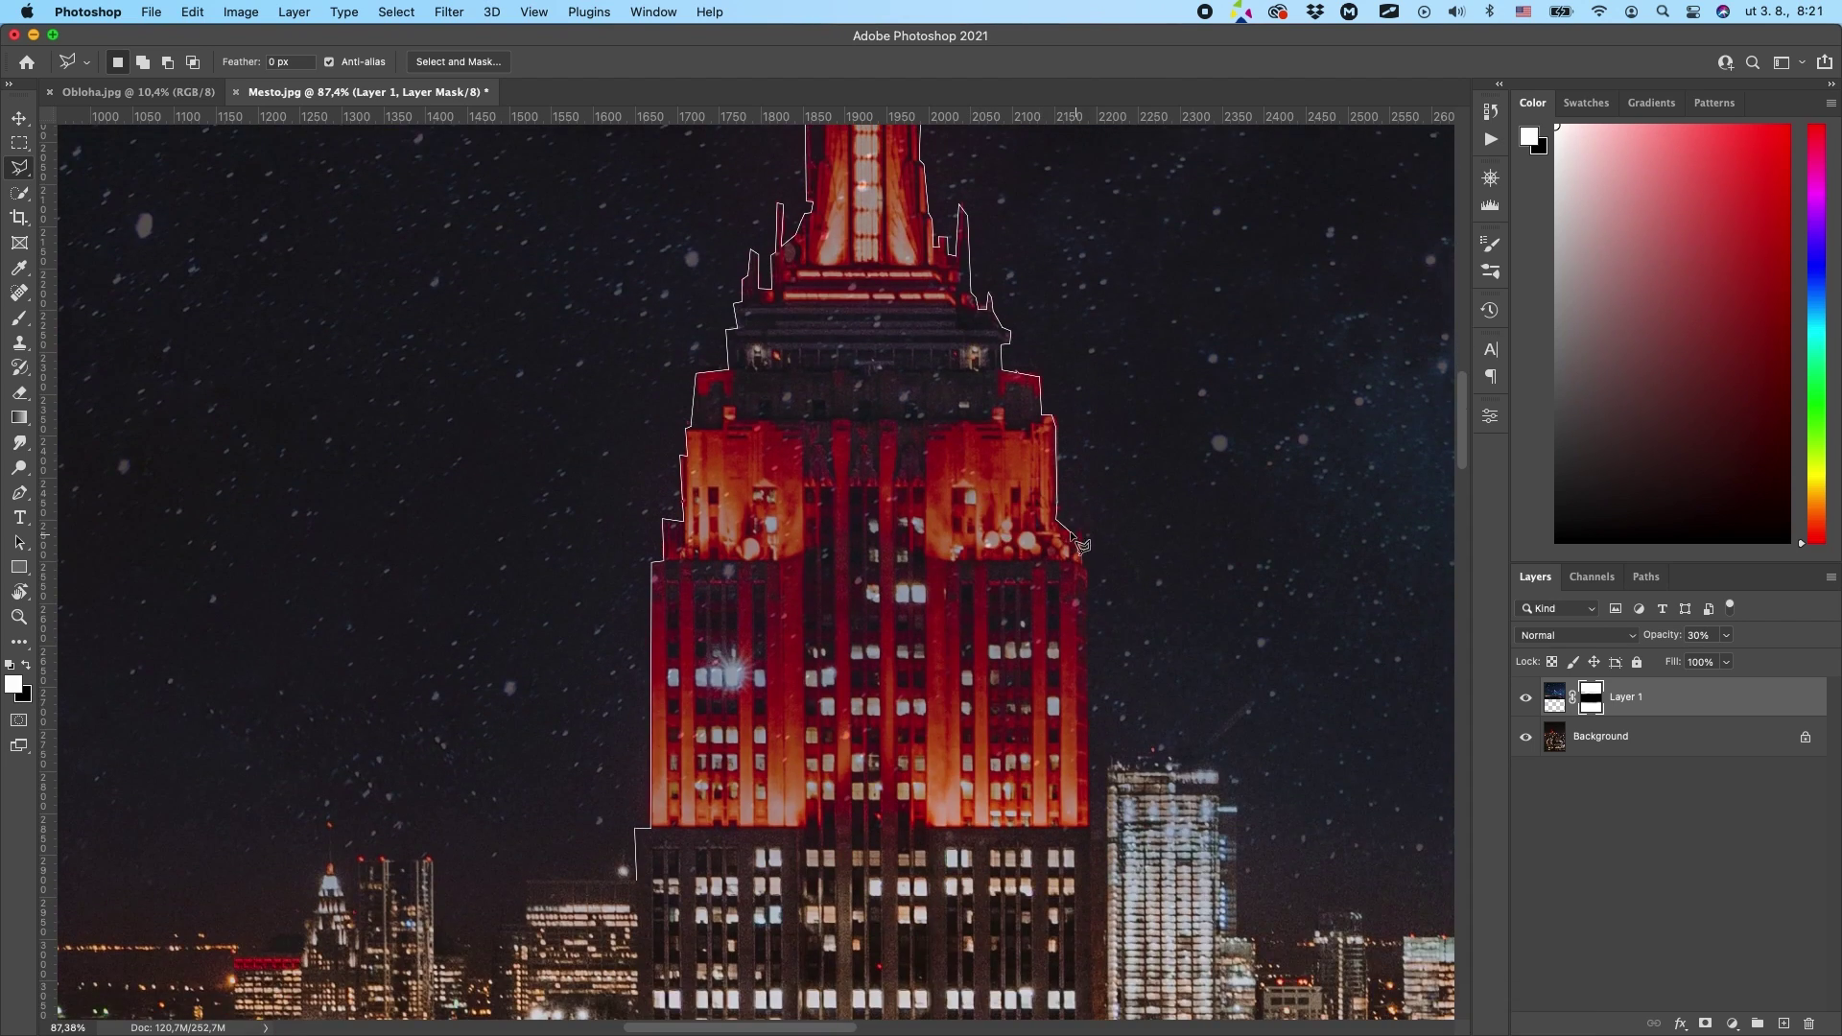
left_click(1095, 808)
scroll(1104, 825, "down", 8)
left_click(1104, 899)
left_click(684, 873)
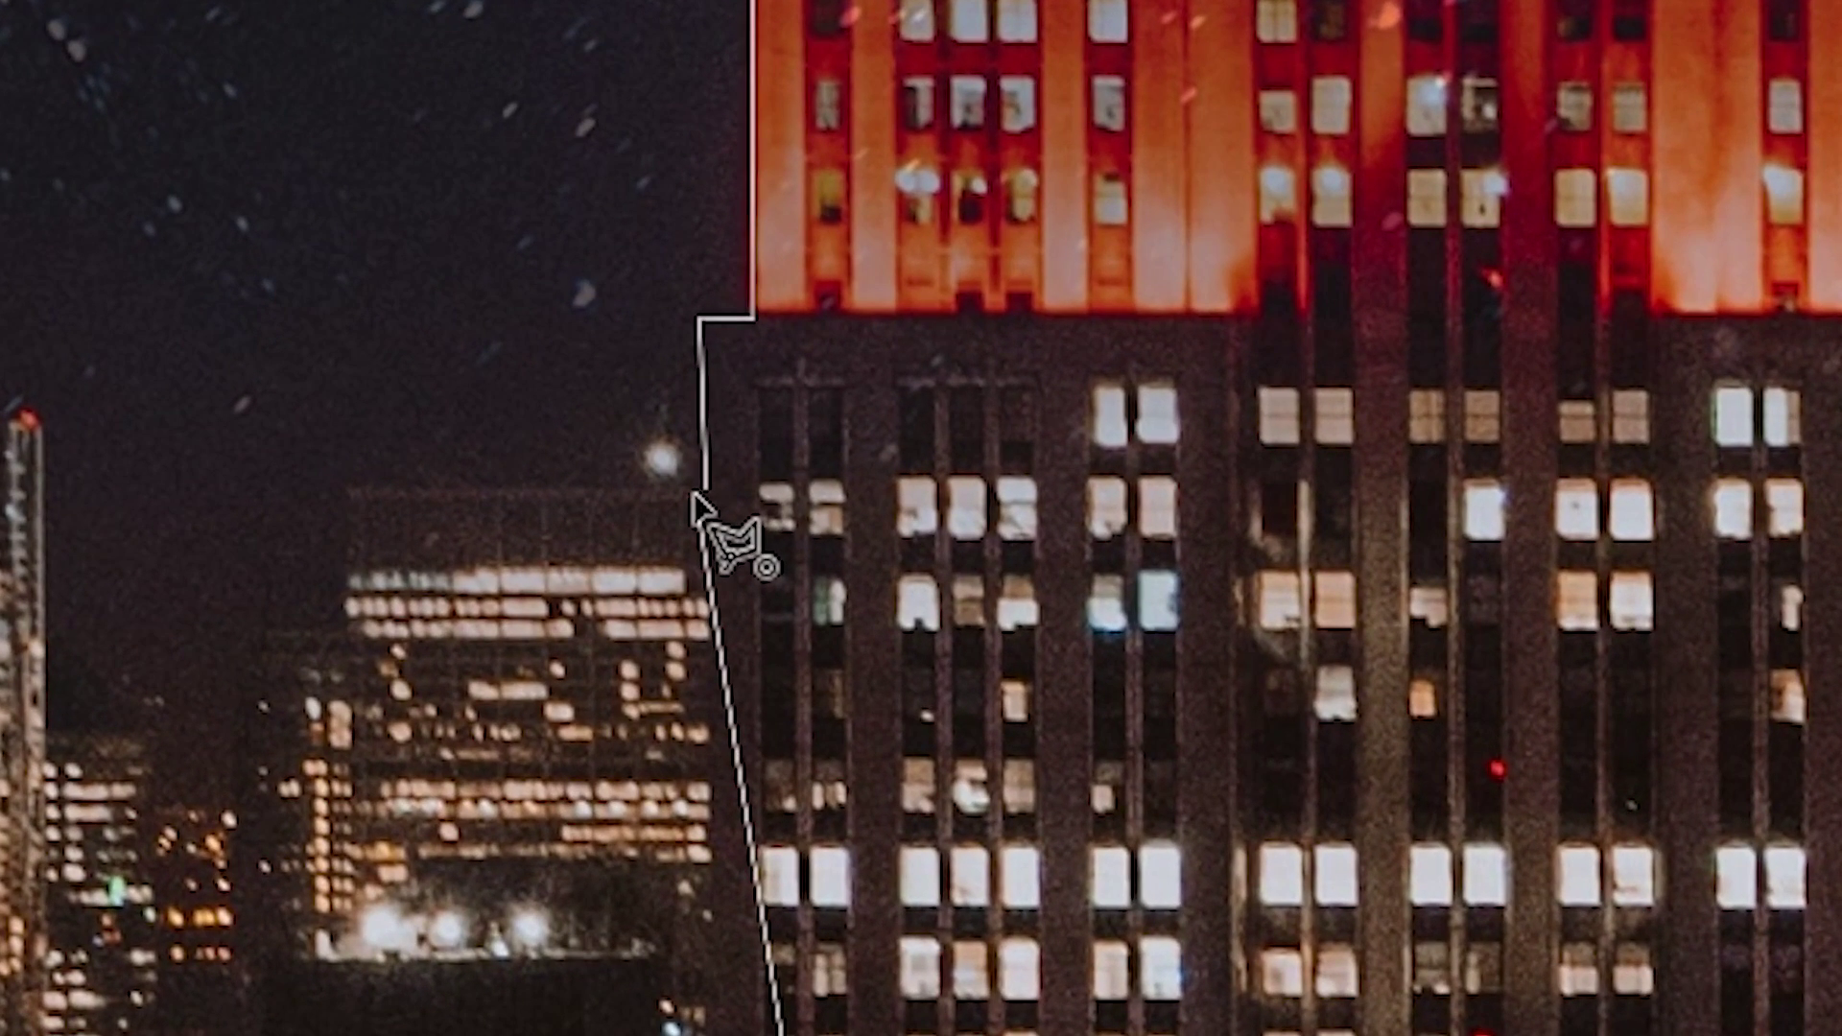
left_click(694, 492)
- Restore the sky layer to 100% opacity
scroll(896, 431, "down", 3)
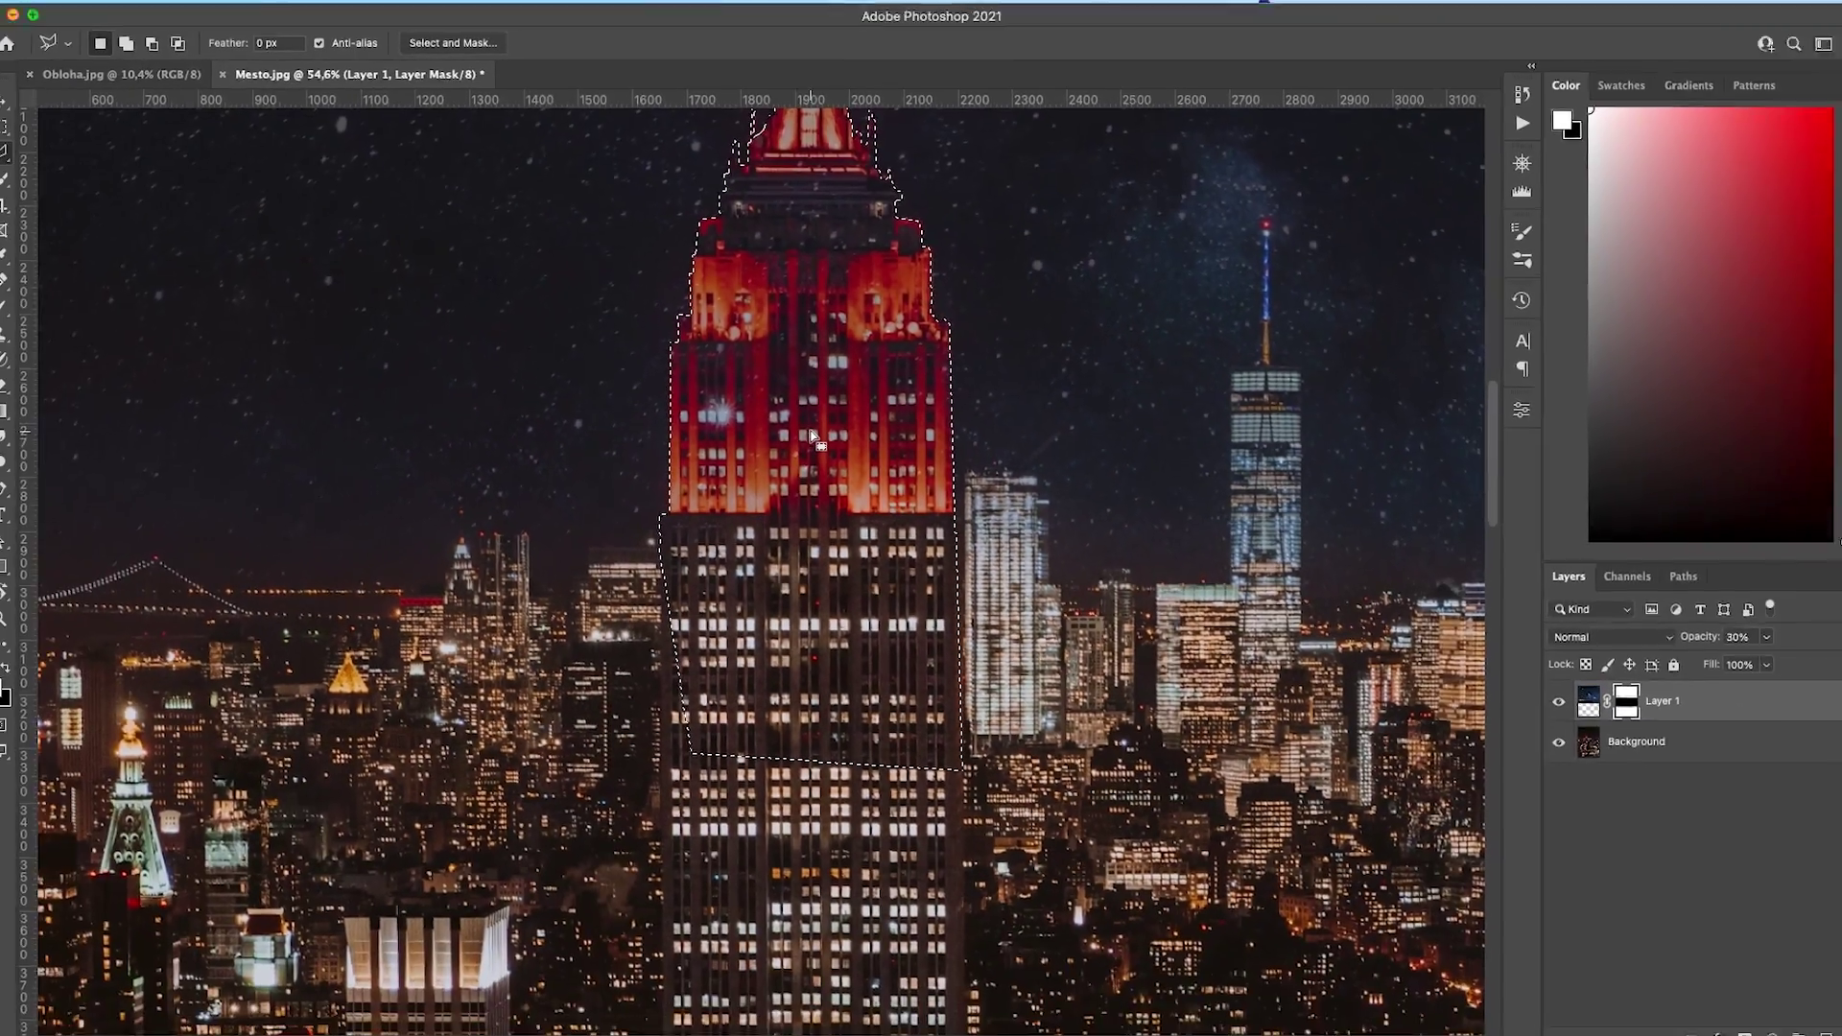
scroll(950, 433, "down", 10)
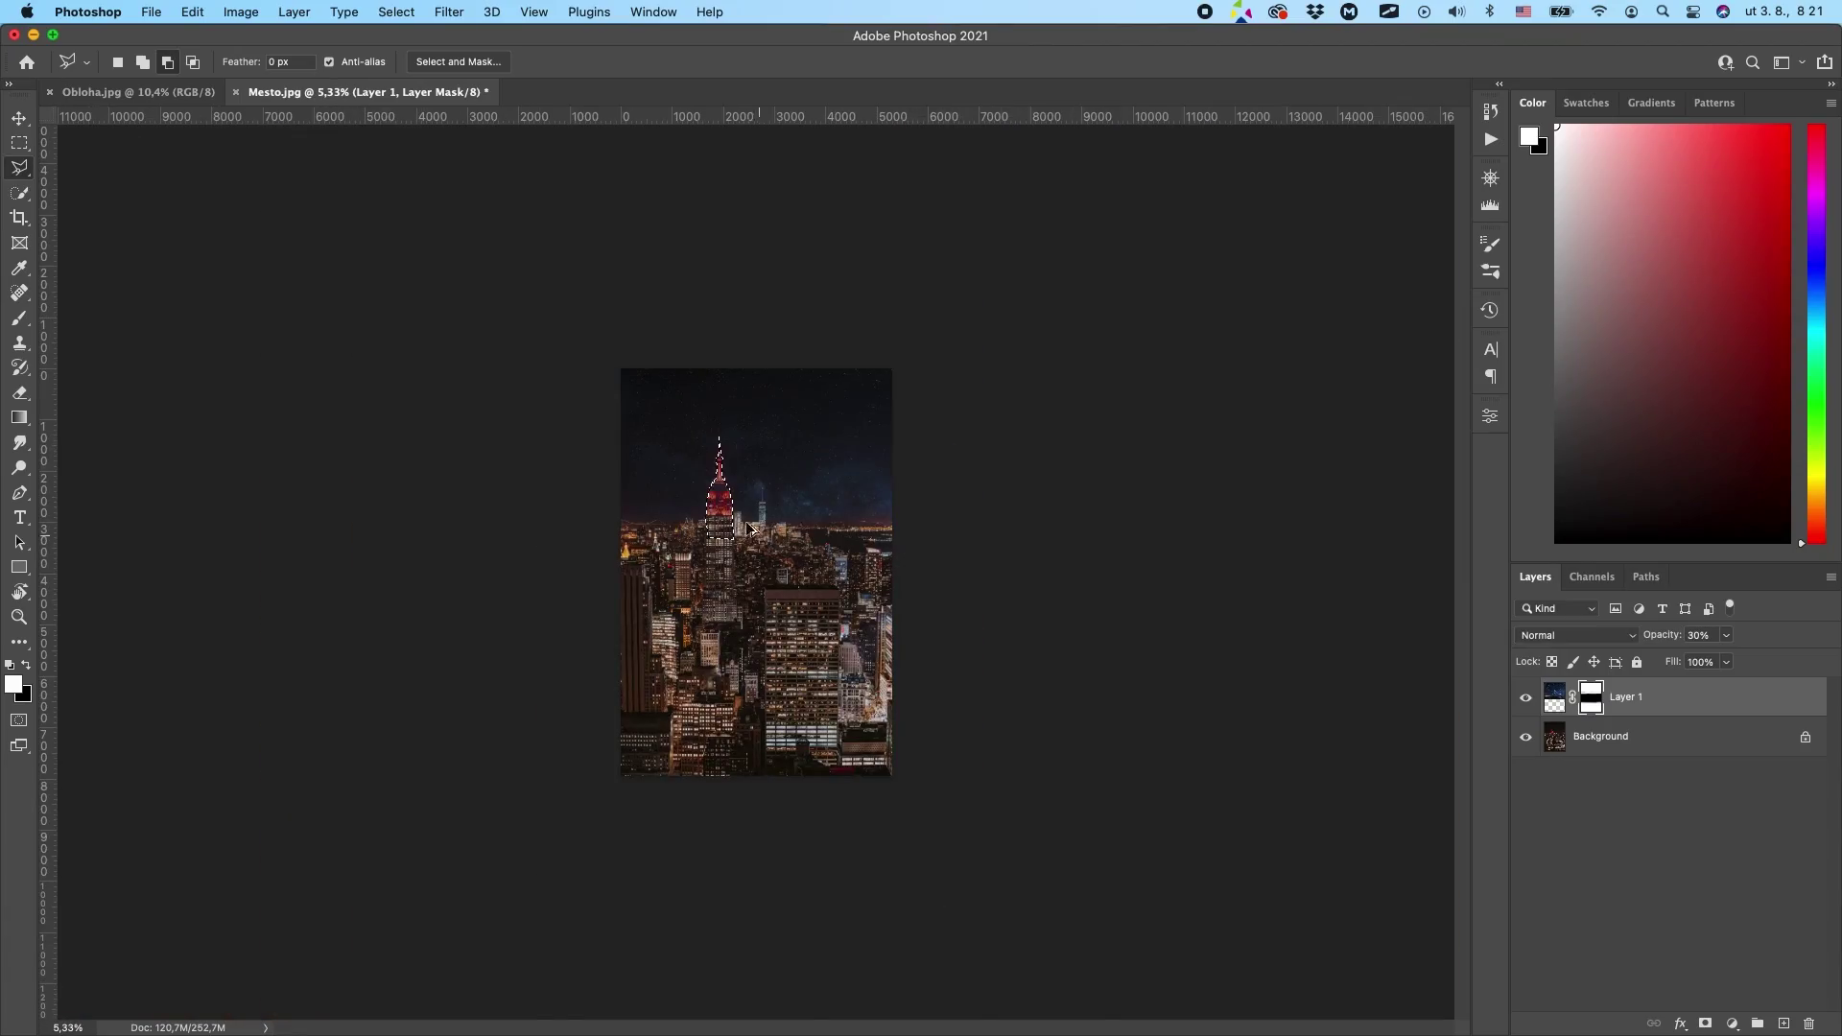
scroll(714, 493, "up", 5)
scroll(720, 496, "up", 2)
scroll(745, 489, "down", 2)
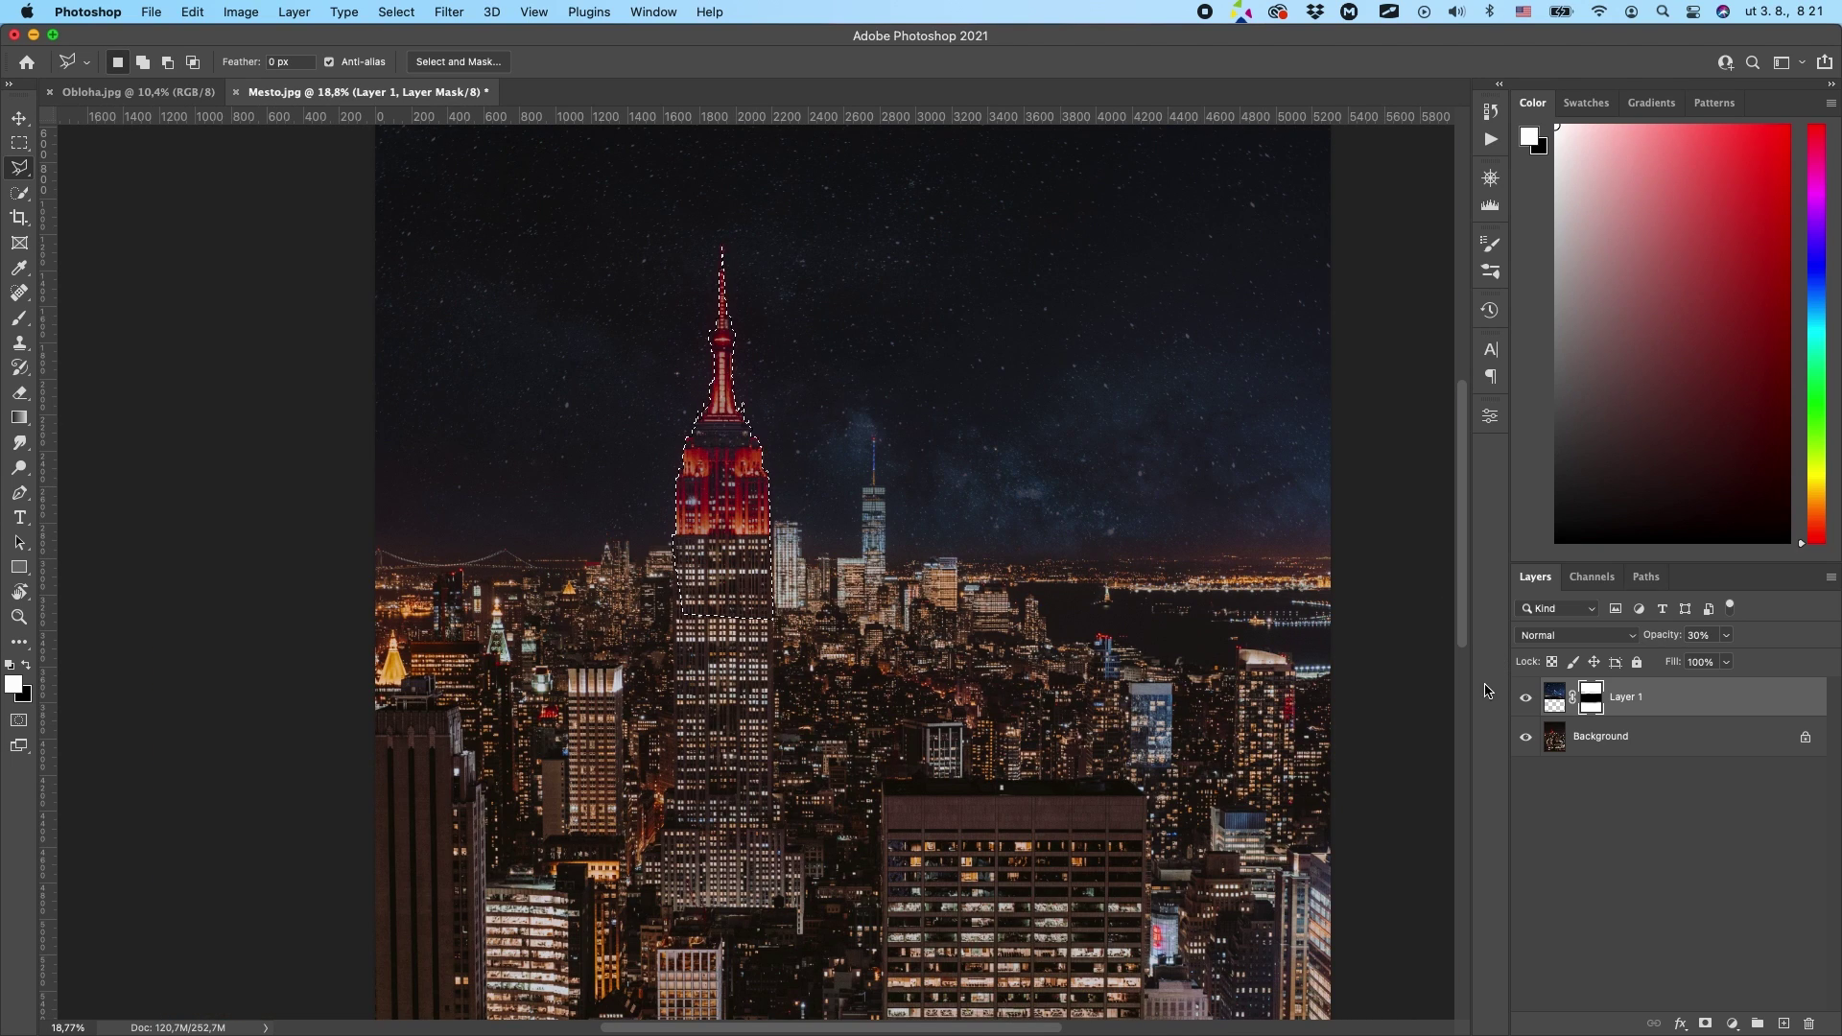
left_click_drag(1657, 635, 1828, 632)
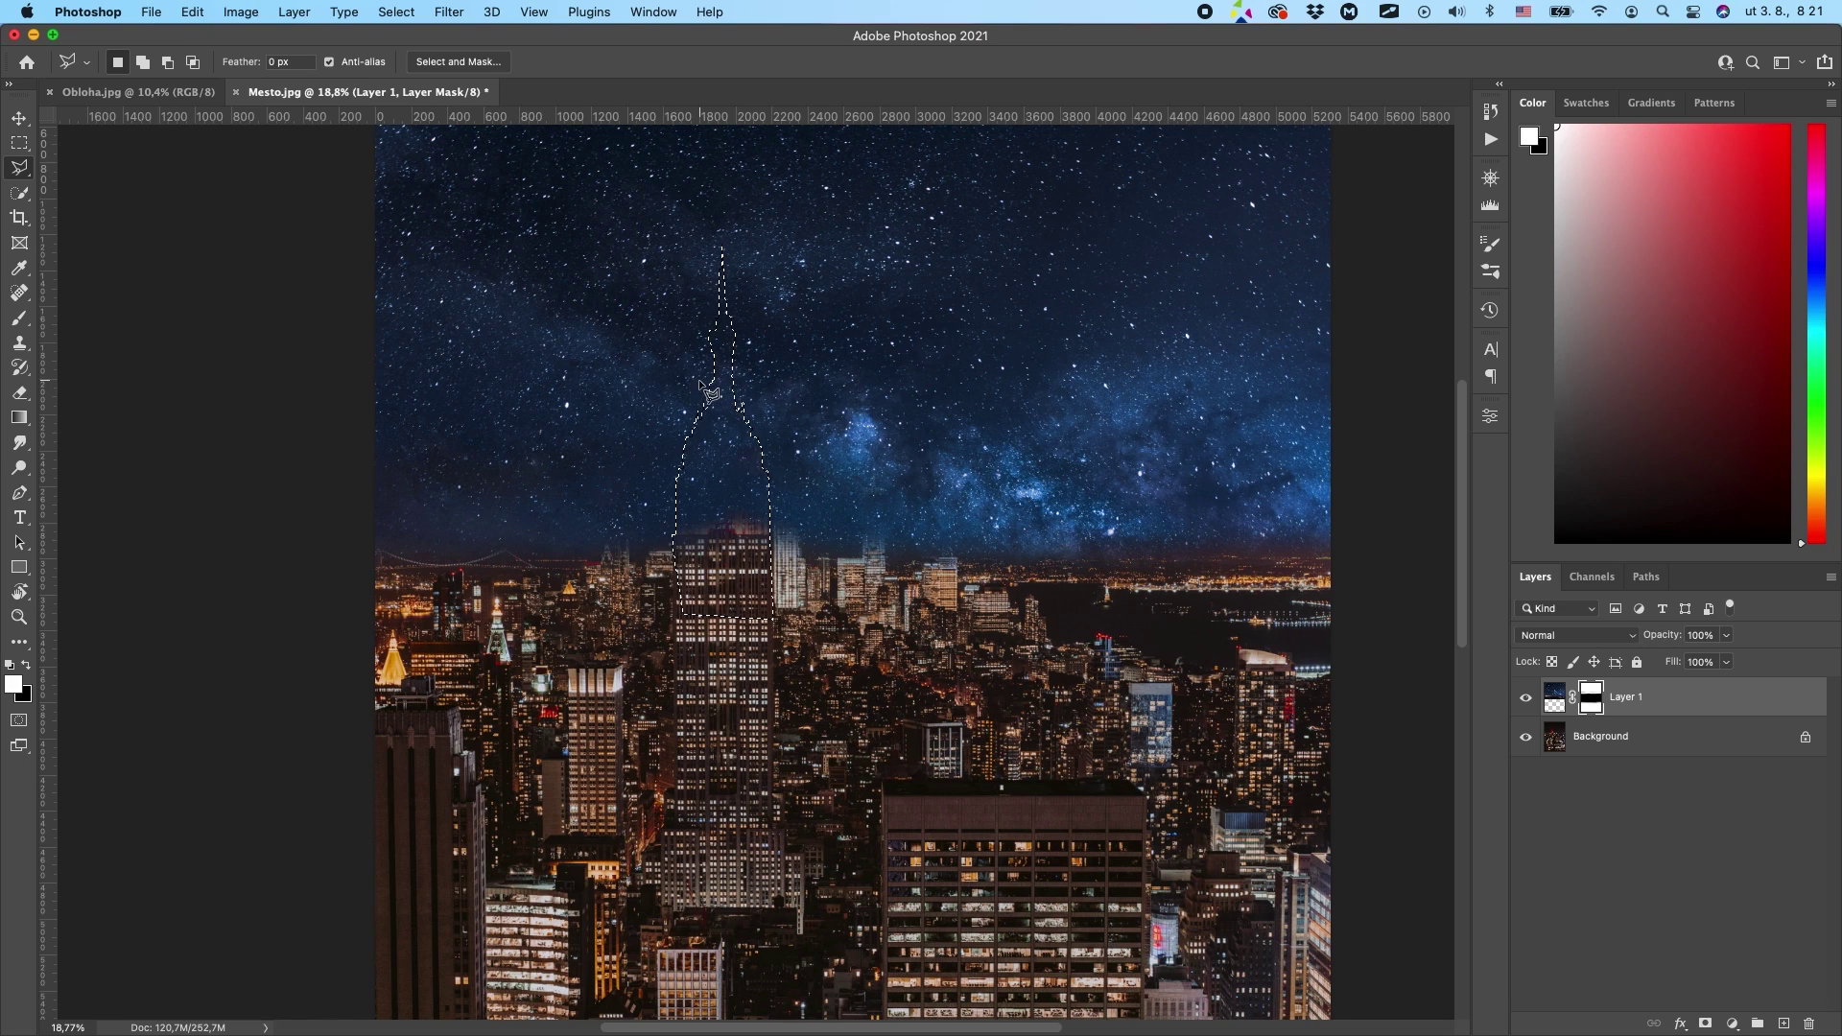
- Paint the mask black with a 959 px brush inside the tower selection, then deselect
key("b")
left_click_drag(708, 497, 747, 496)
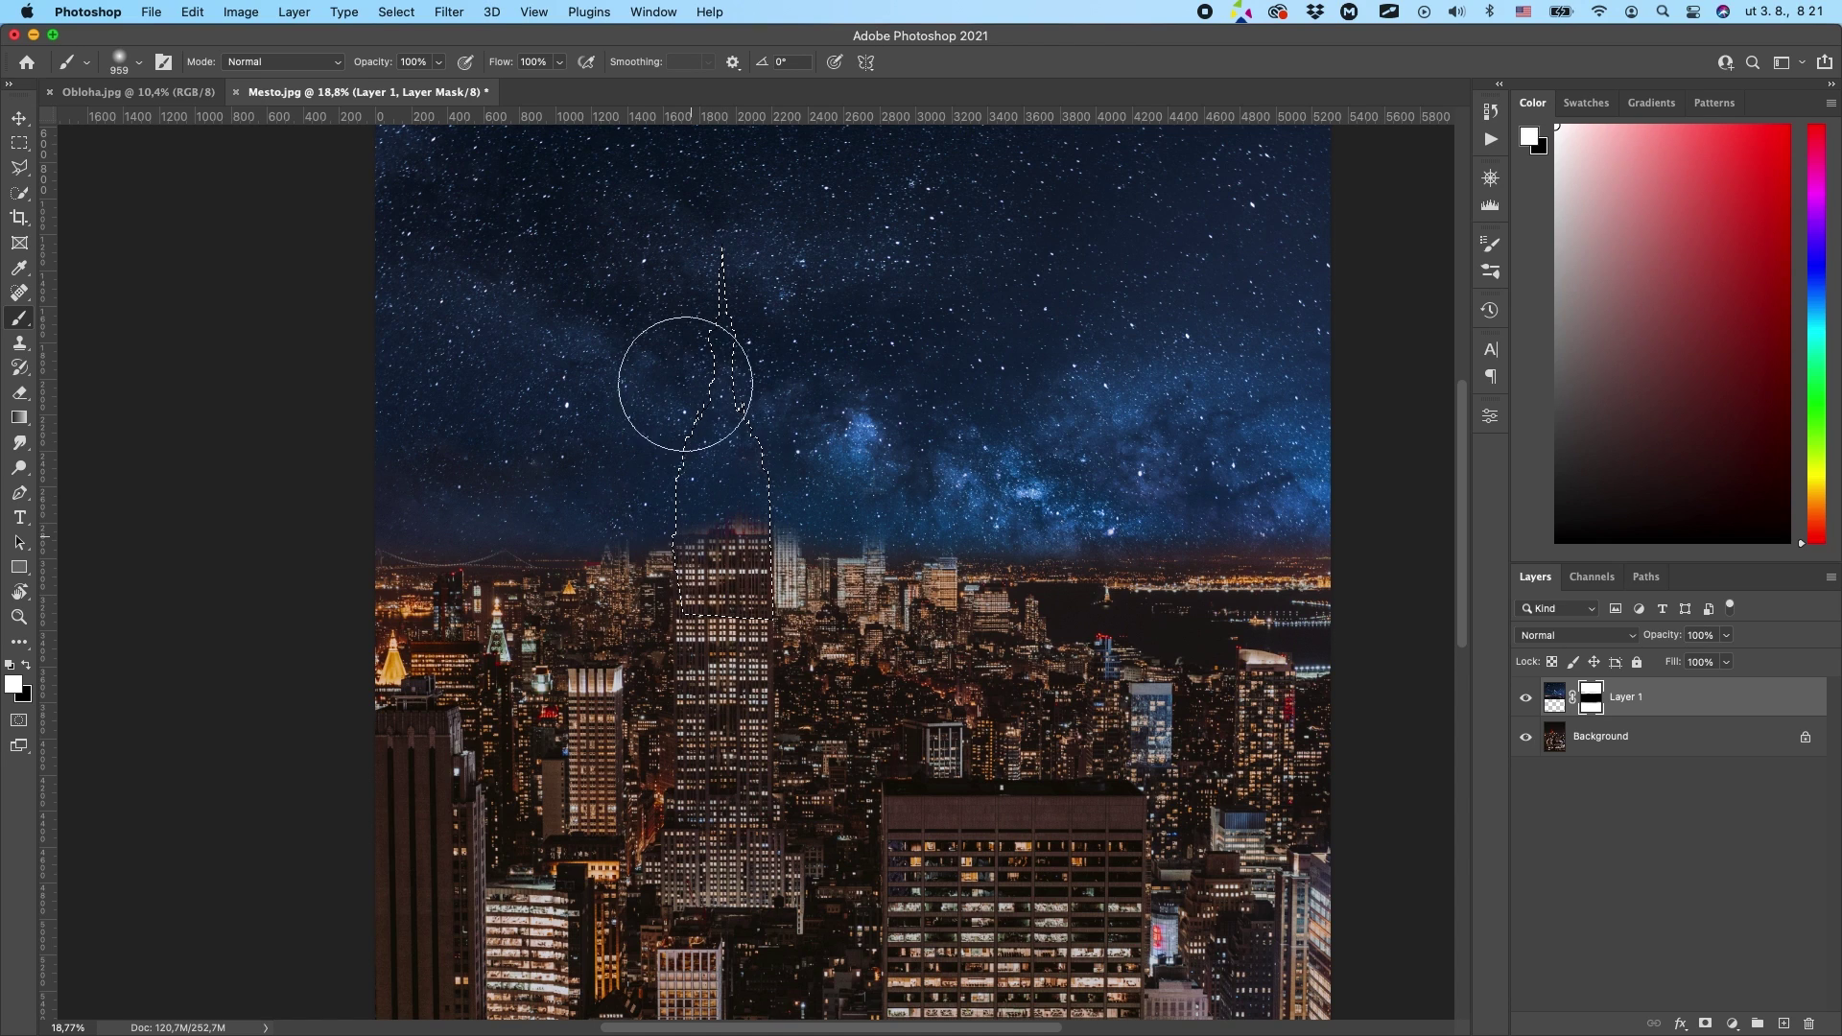
key("x")
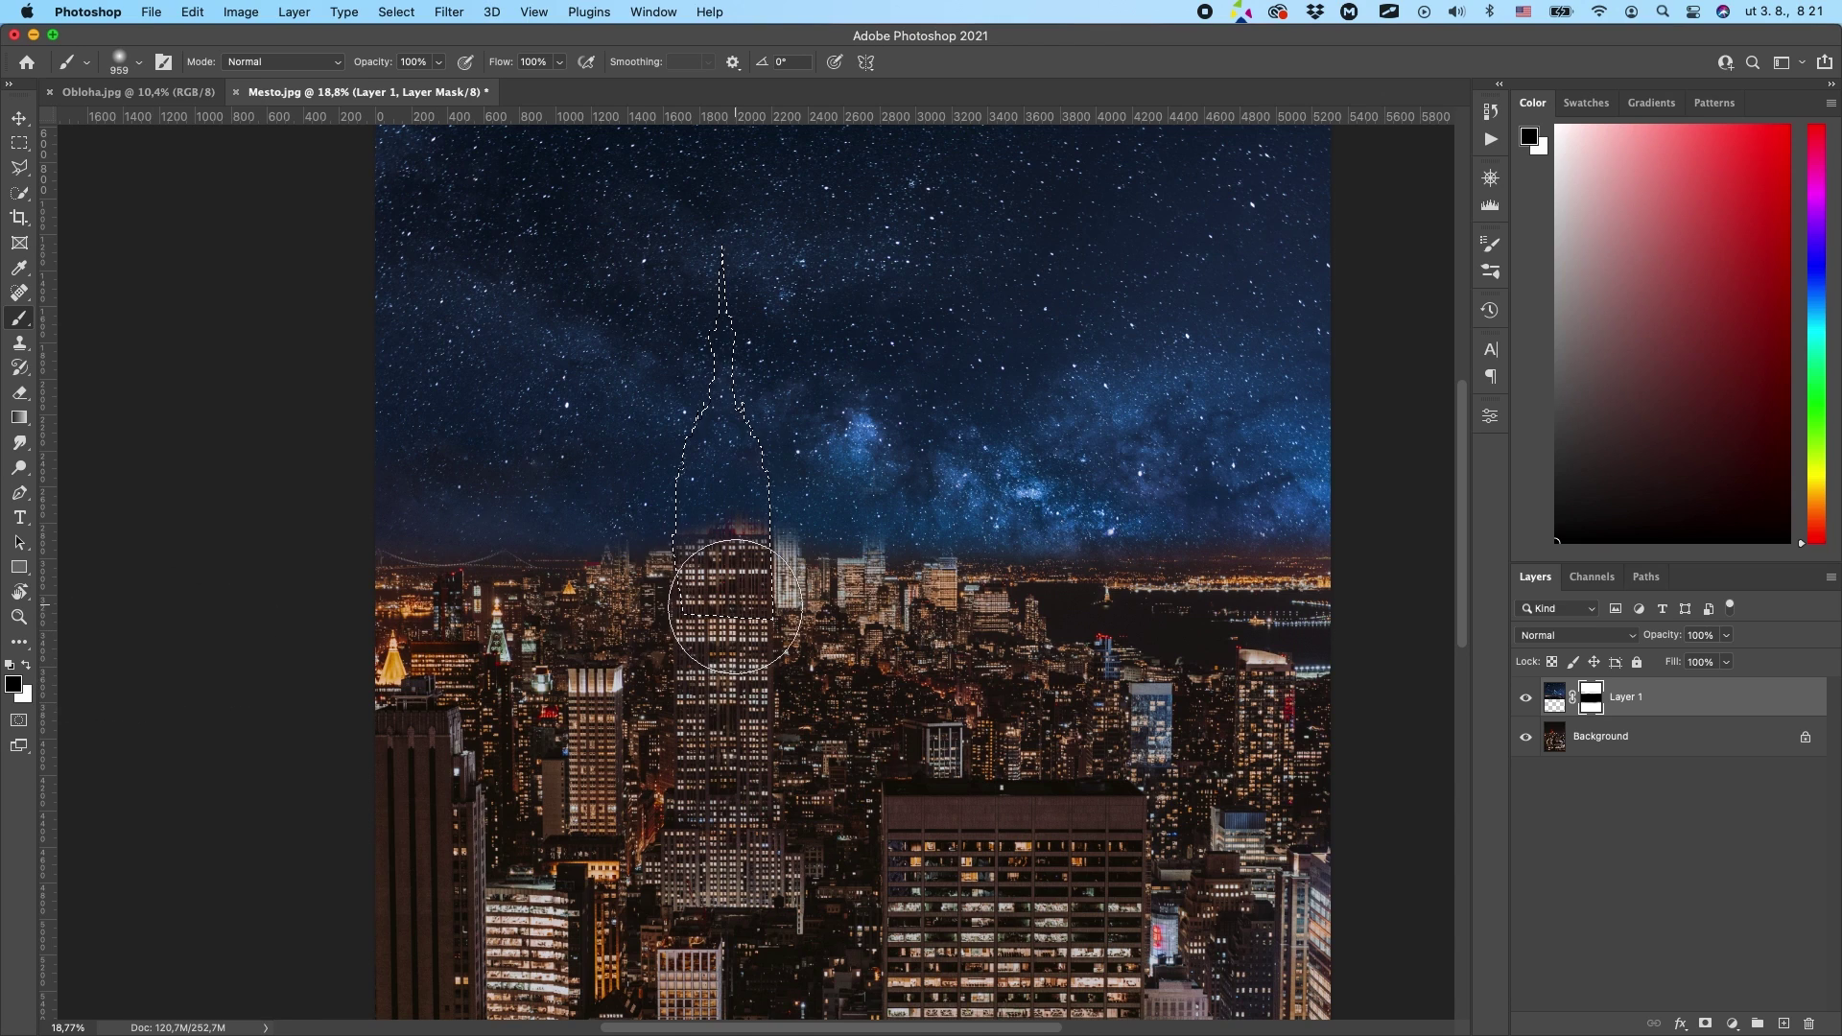
mouse_move(719, 395)
left_mouse_down()
mouse_move(724, 198)
mouse_move(691, 279)
mouse_move(739, 227)
mouse_move(741, 243)
left_mouse_up()
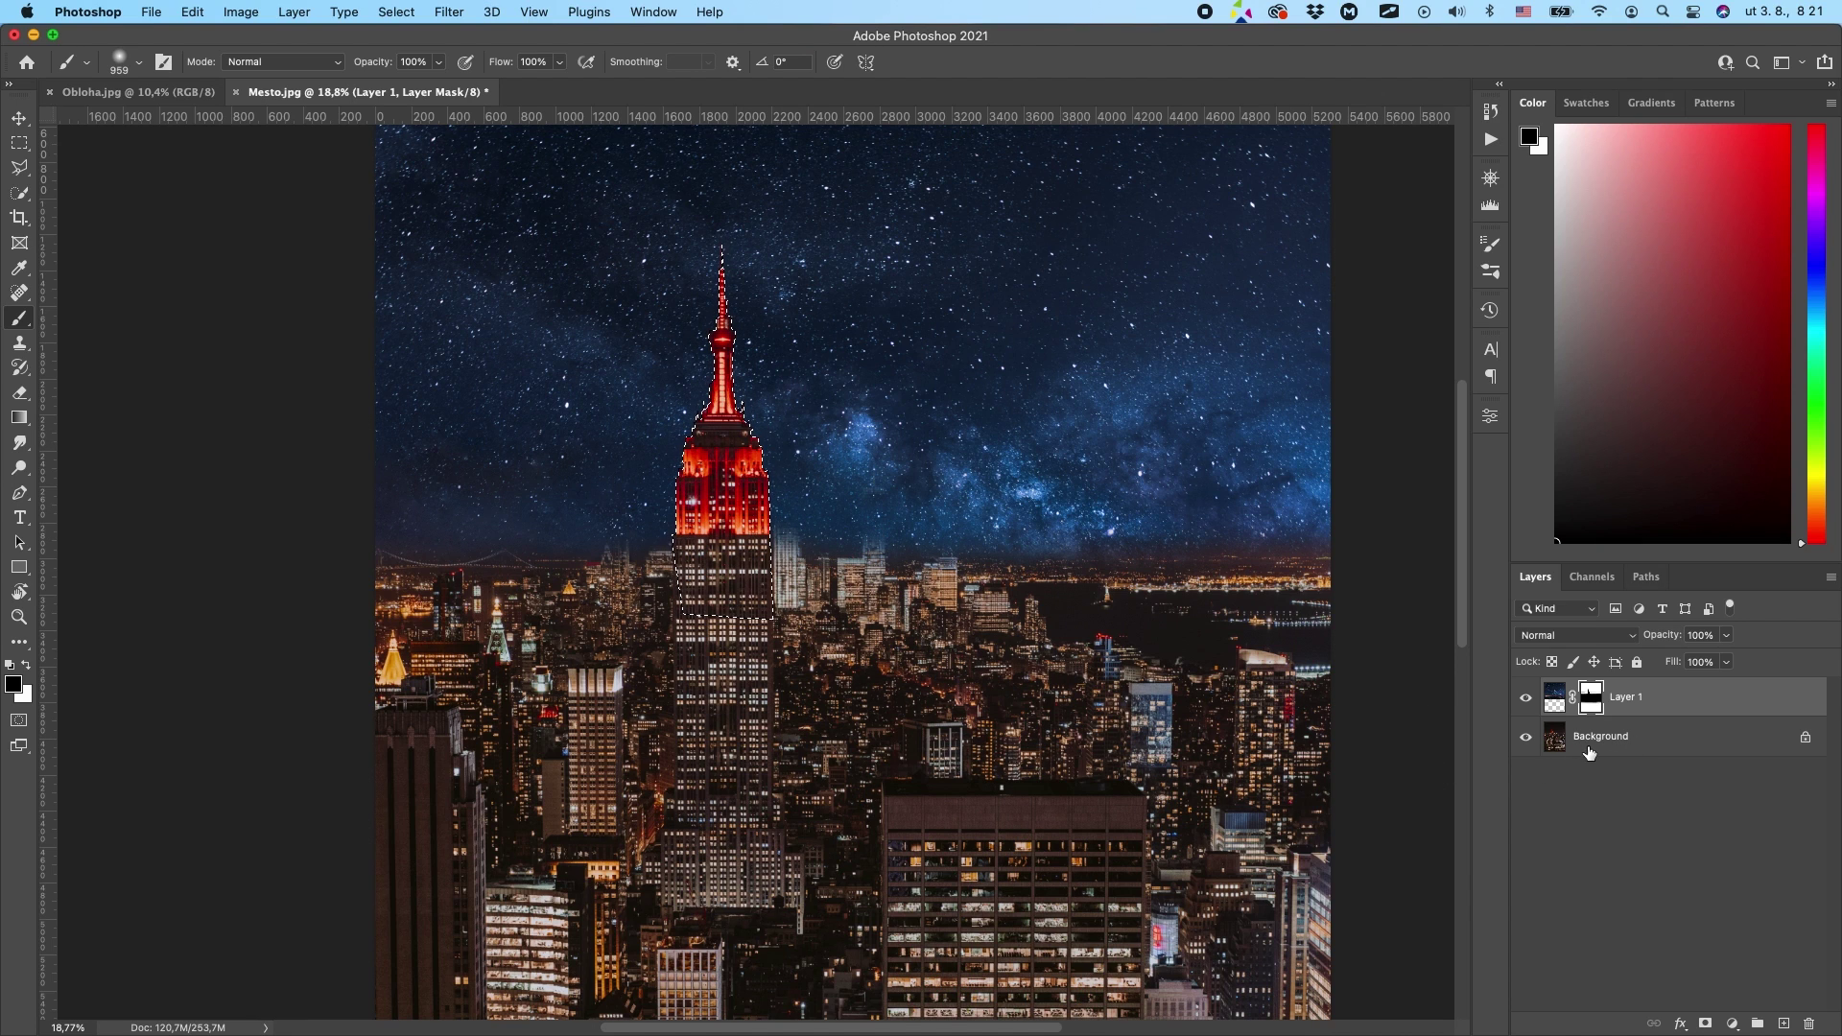
key("super+d")
scroll(829, 524, "up", 3)
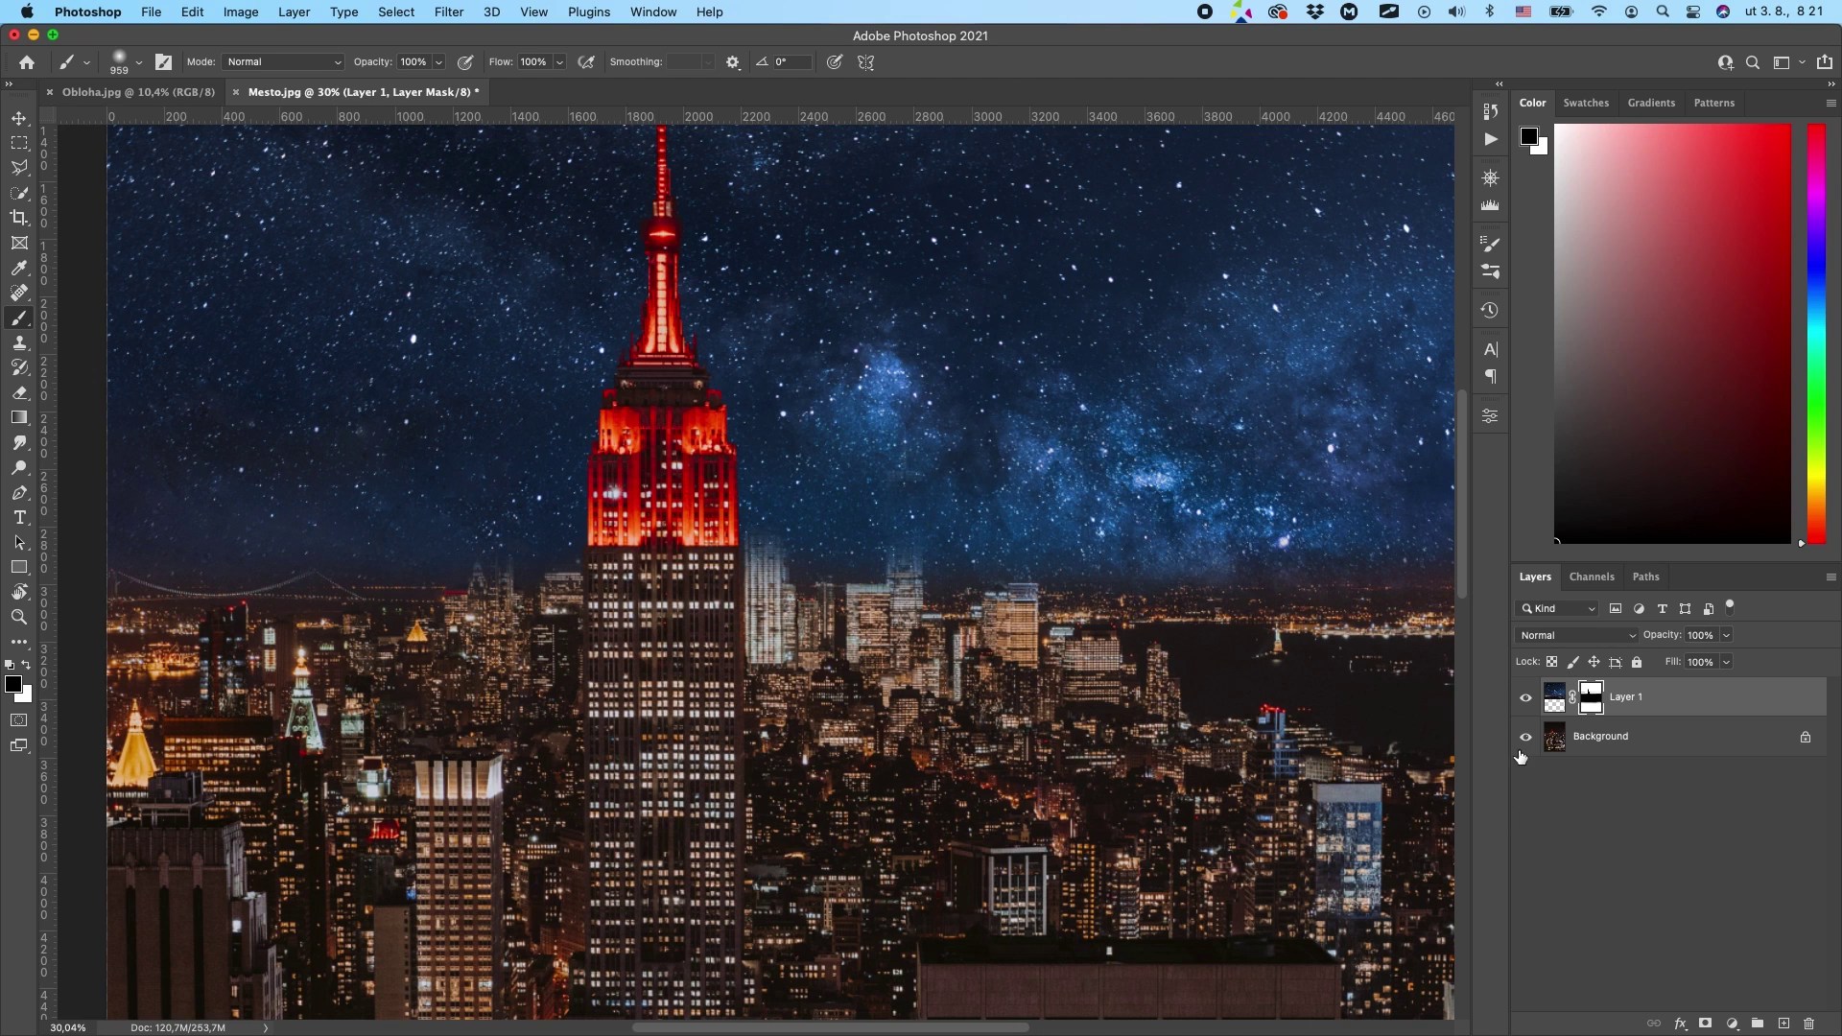
- Drop the sky layer to 33% opacity and outline the white tower and skyline toward One WTC
left_click_drag(1670, 646, 1604, 643)
scroll(887, 523, "up", 3)
key("l")
left_click(508, 662)
left_click(508, 515)
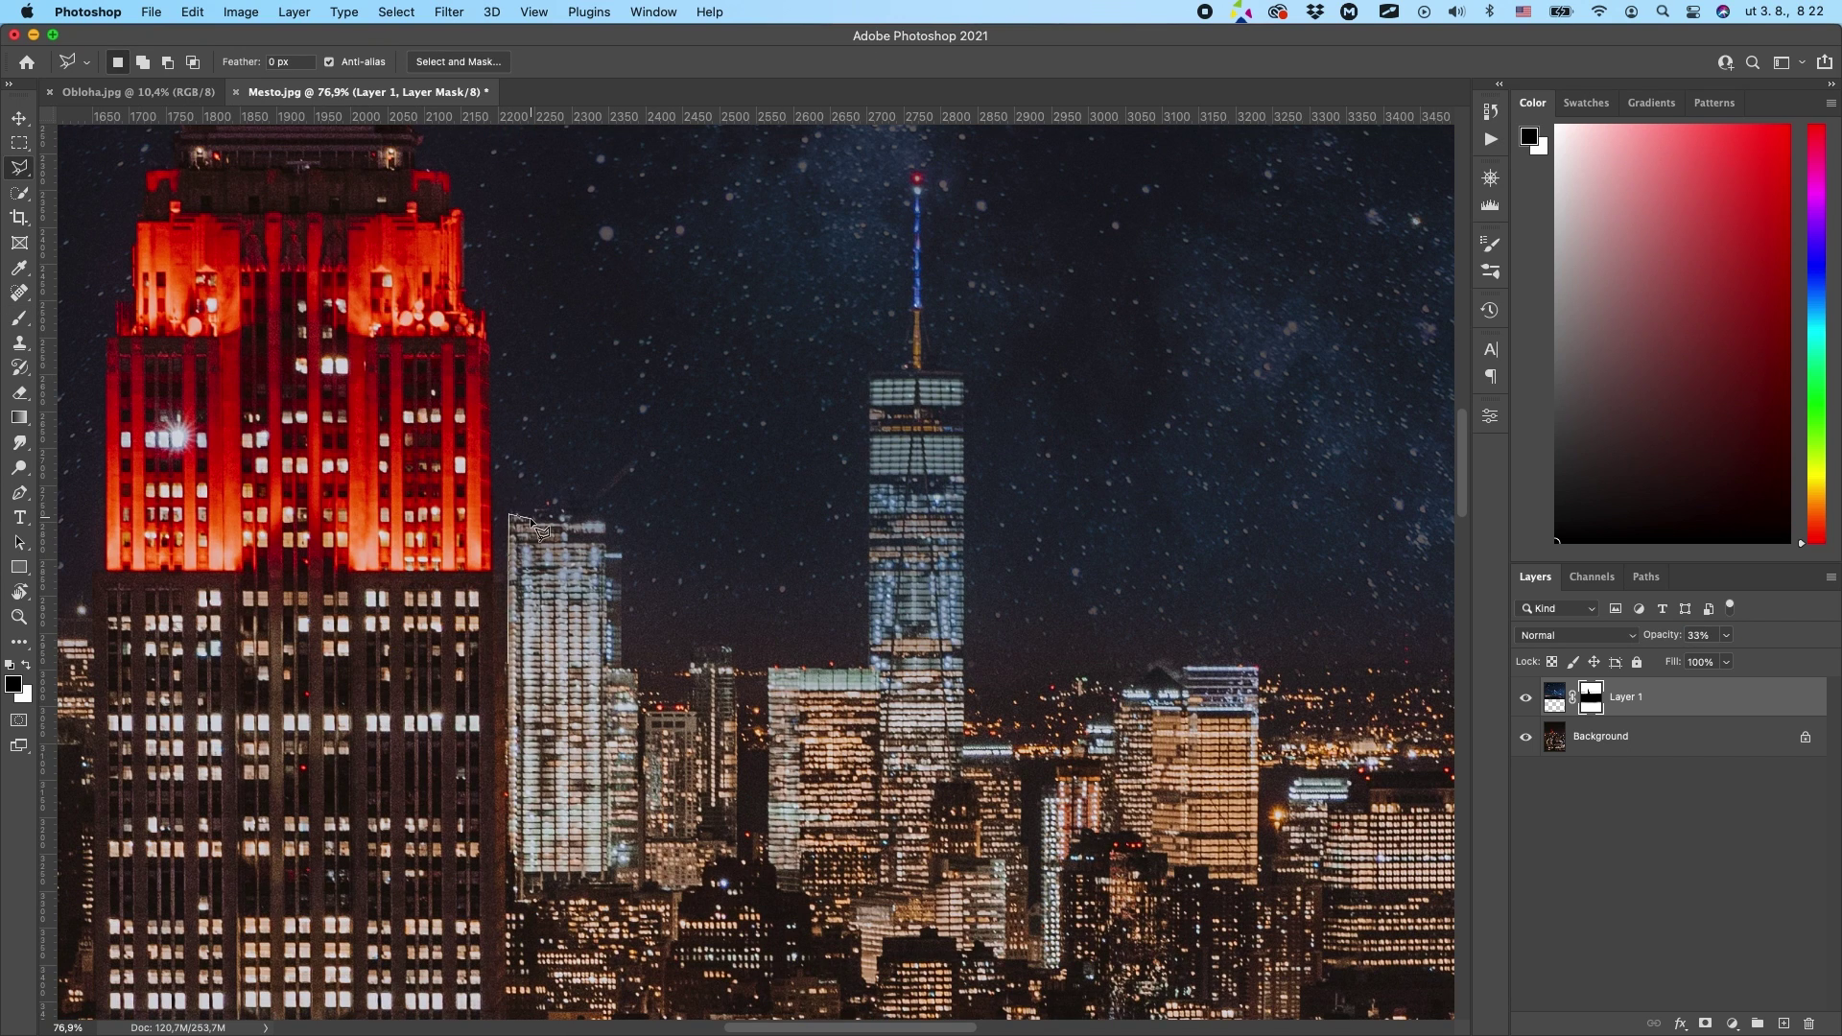
left_click(622, 528)
left_click(622, 662)
left_click(639, 669)
left_click(691, 669)
left_click(693, 647)
left_click(729, 648)
left_click(735, 669)
left_click(868, 667)
- Continue the Polygonal Lasso around One WTC's antenna and the building to its right, closing the selection
left_click(865, 373)
left_click(910, 371)
left_click(914, 174)
left_click(920, 173)
left_click(923, 366)
left_click(964, 373)
left_click(963, 689)
left_click(1184, 689)
left_click(1184, 667)
left_click(1258, 668)
left_click(1258, 713)
left_click(1195, 838)
left_click_drag(461, 808, 821, 808)
left_click(981, 731)
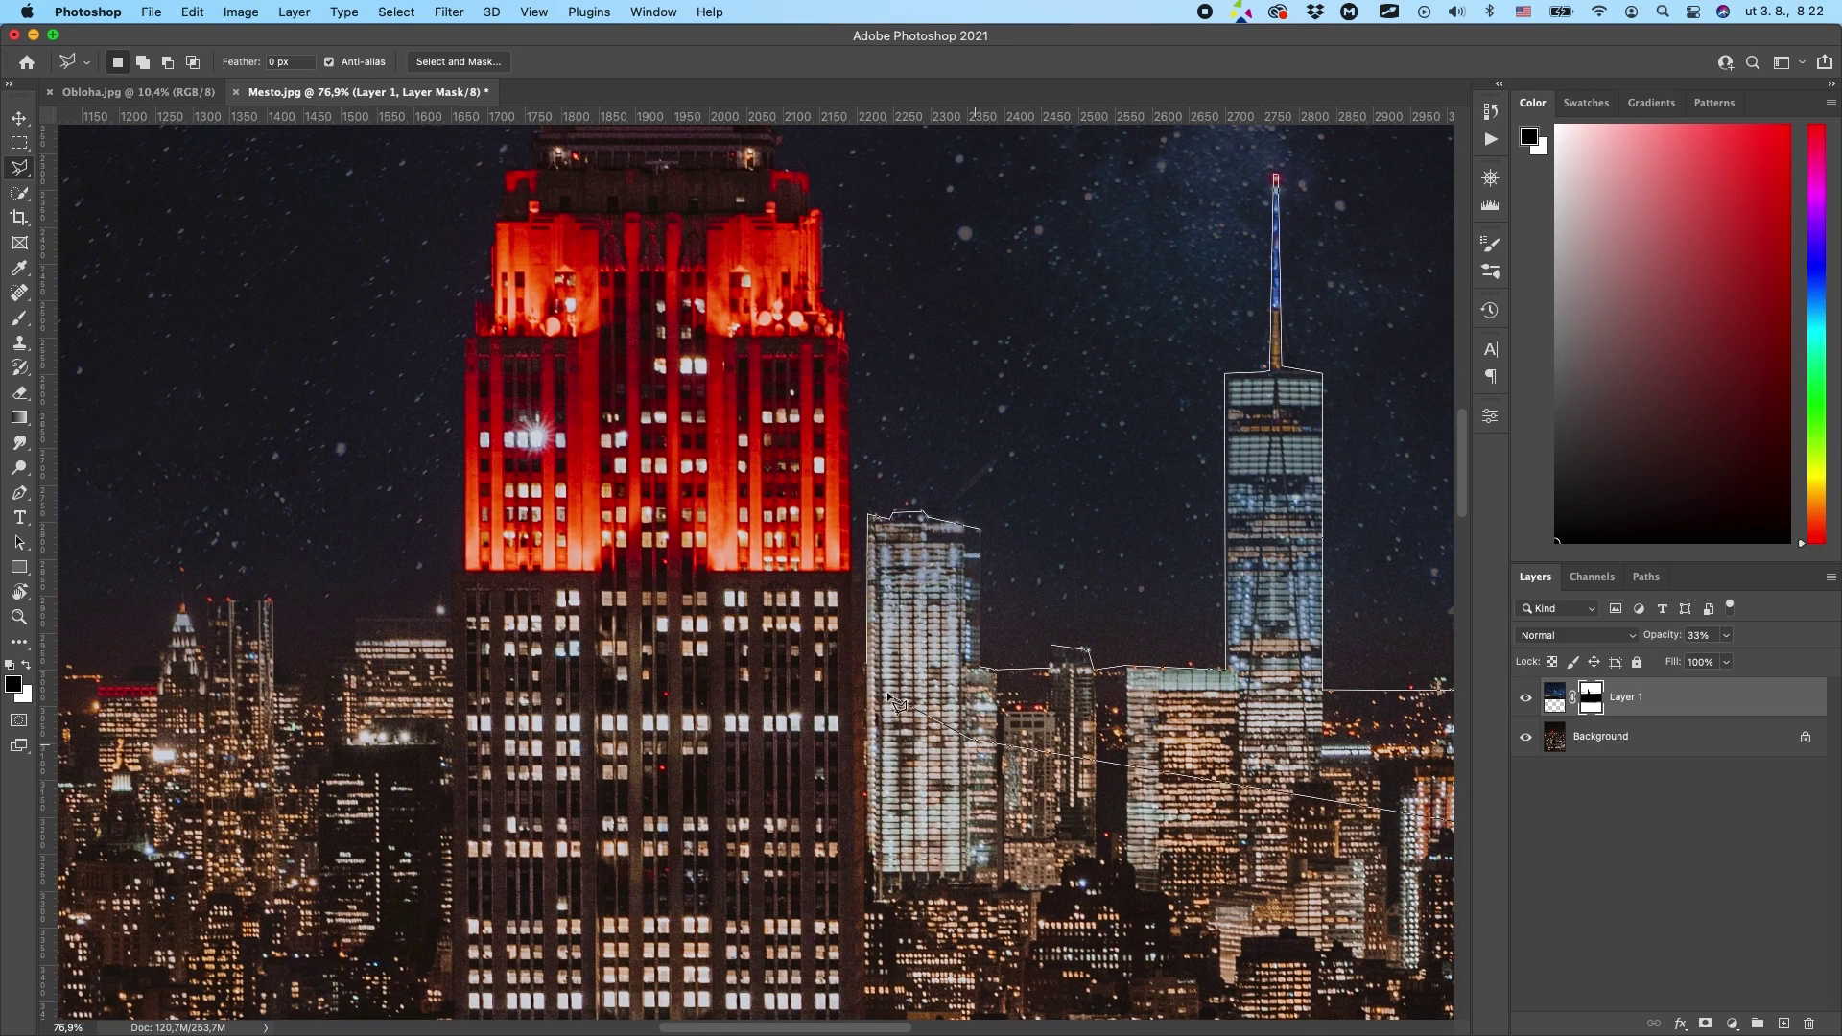
left_click(867, 663)
- Restore the sky layer to 100% opacity and brush black over the selected towers on its mask
scroll(975, 707, "down", 3)
scroll(975, 707, "right", 3)
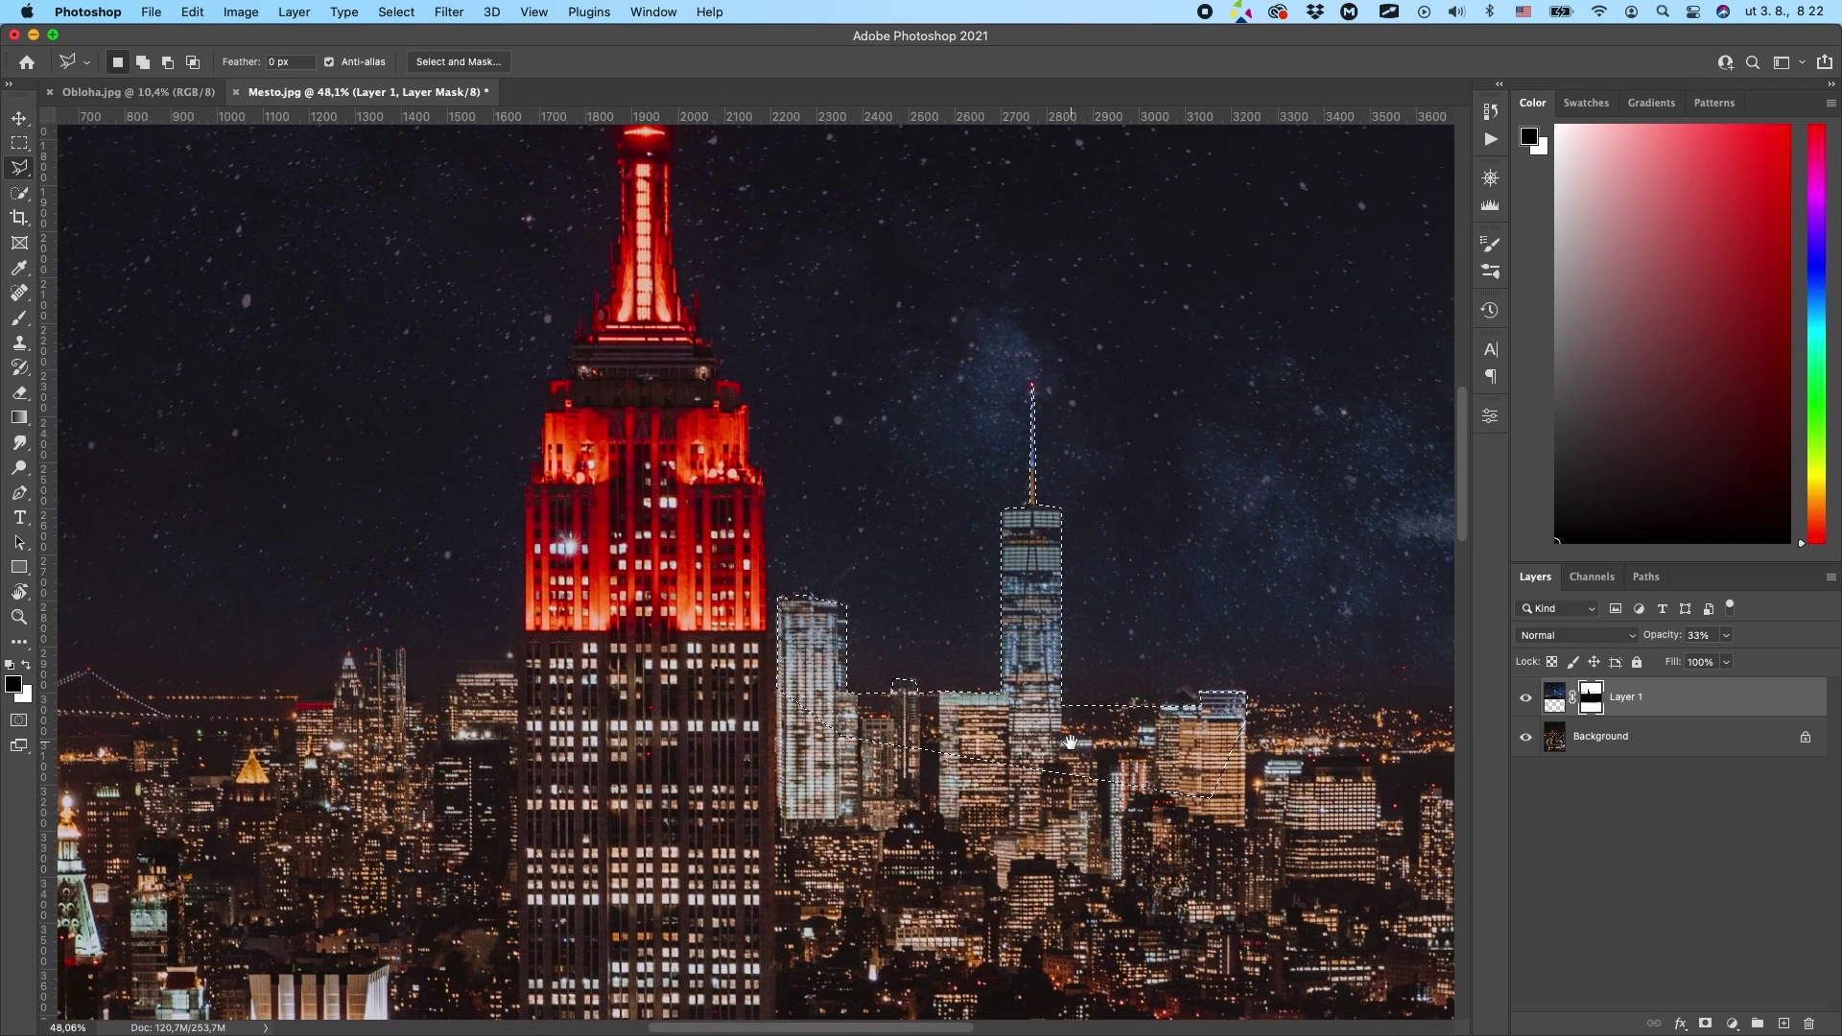
left_click_drag(1665, 639, 1802, 644)
scroll(1098, 691, "down", 3)
key("b")
mouse_move(987, 576)
left_mouse_down()
mouse_move(1066, 492)
mouse_move(965, 569)
mouse_move(872, 596)
mouse_move(1036, 556)
mouse_move(1172, 593)
mouse_move(1014, 612)
mouse_move(1055, 572)
left_mouse_up()
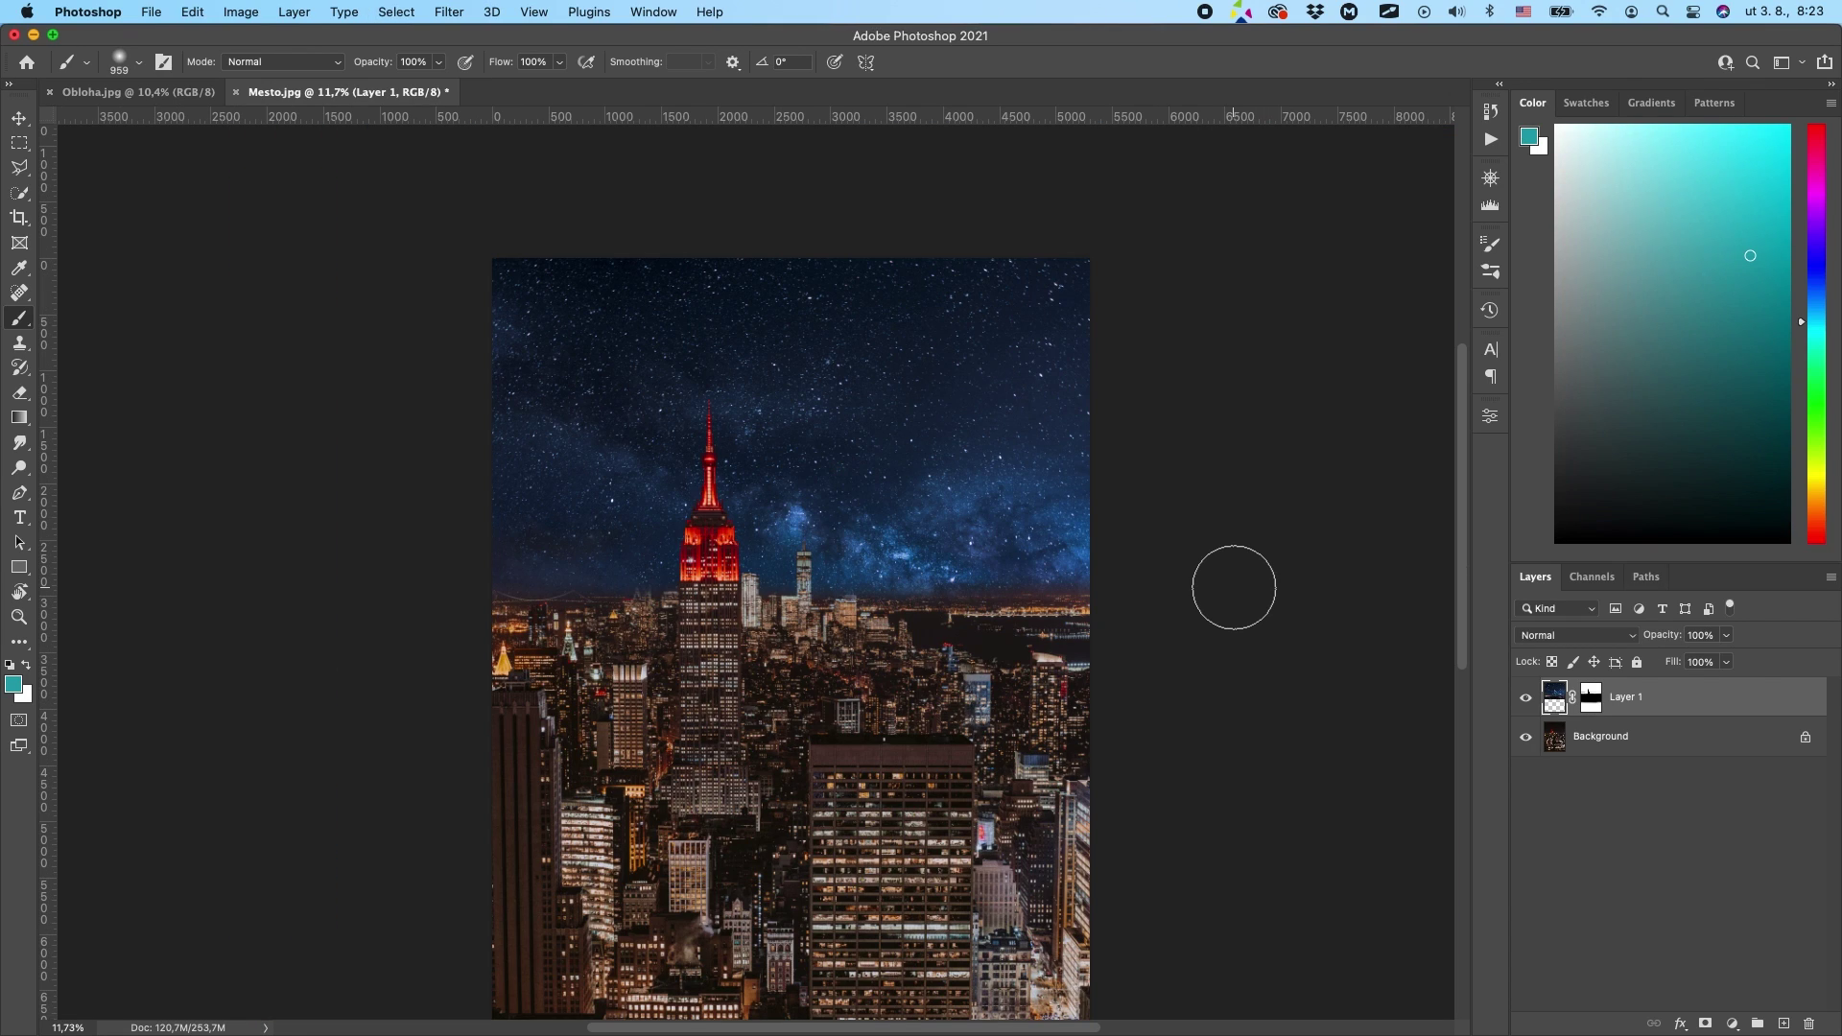
- Target Layer 1's image thumbnail and set its blend mode to Screen
left_click(1610, 737)
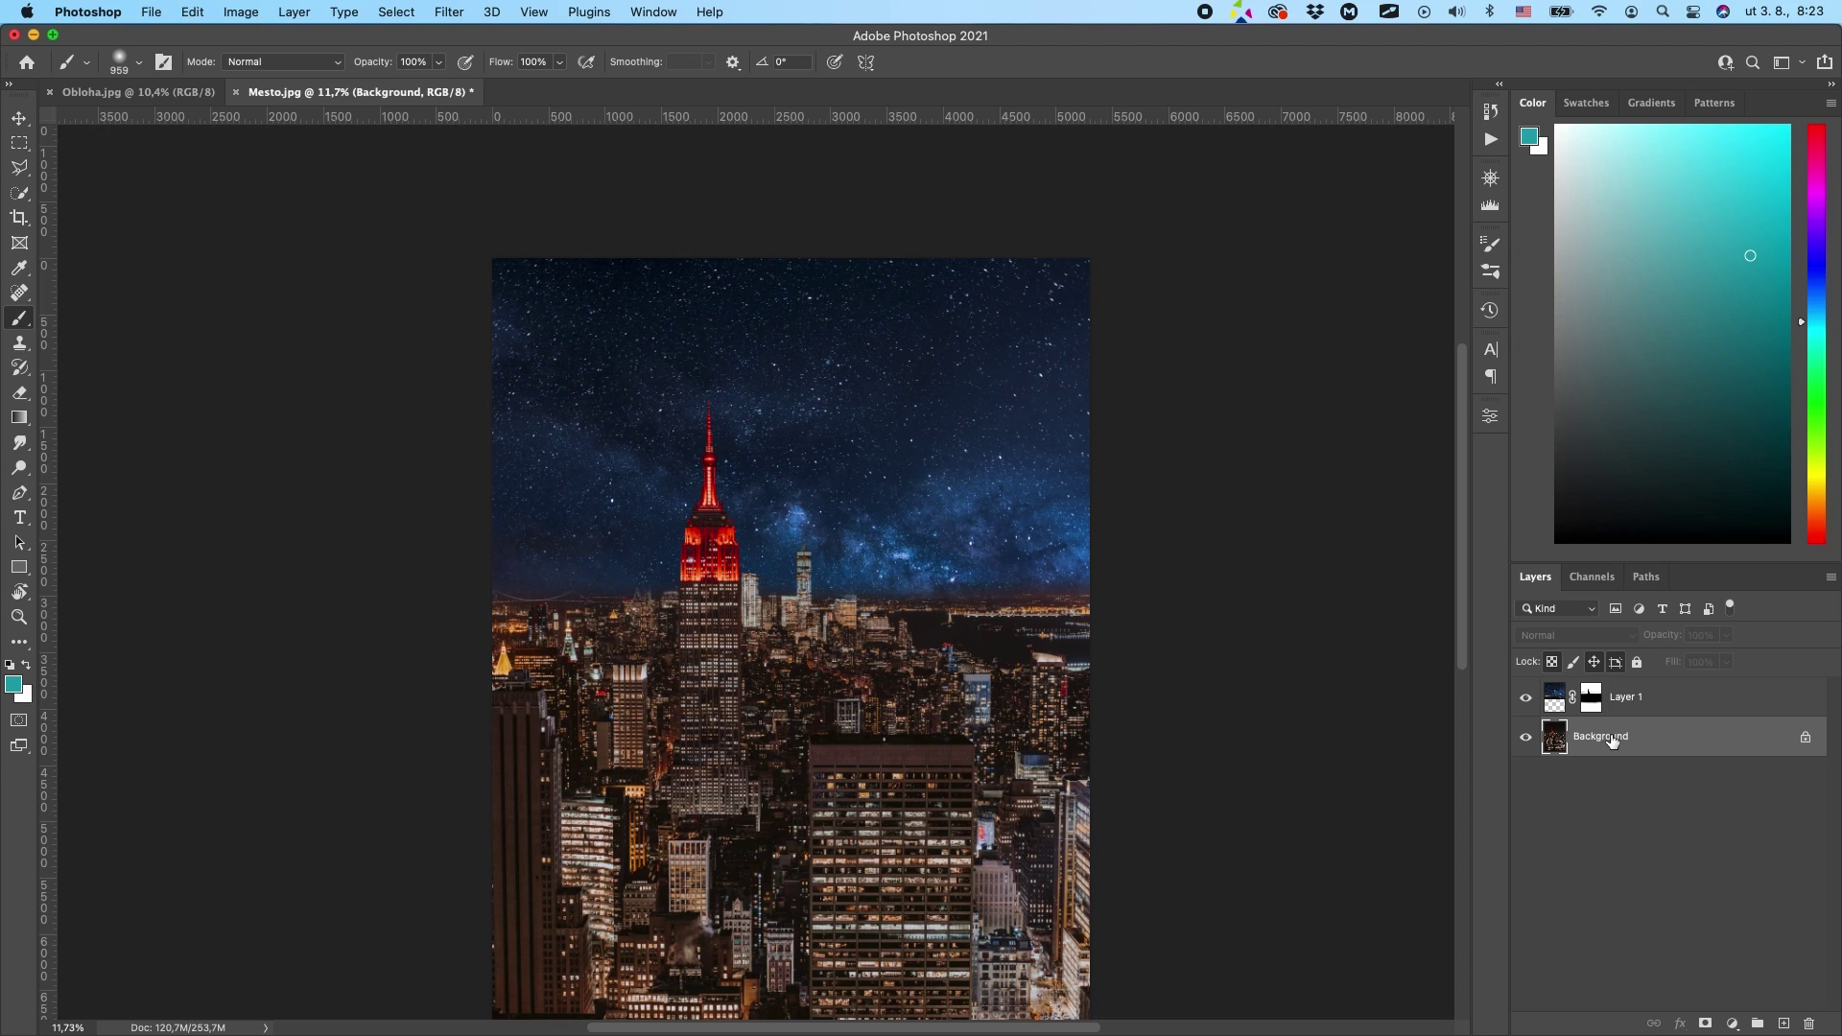
left_click(1634, 698)
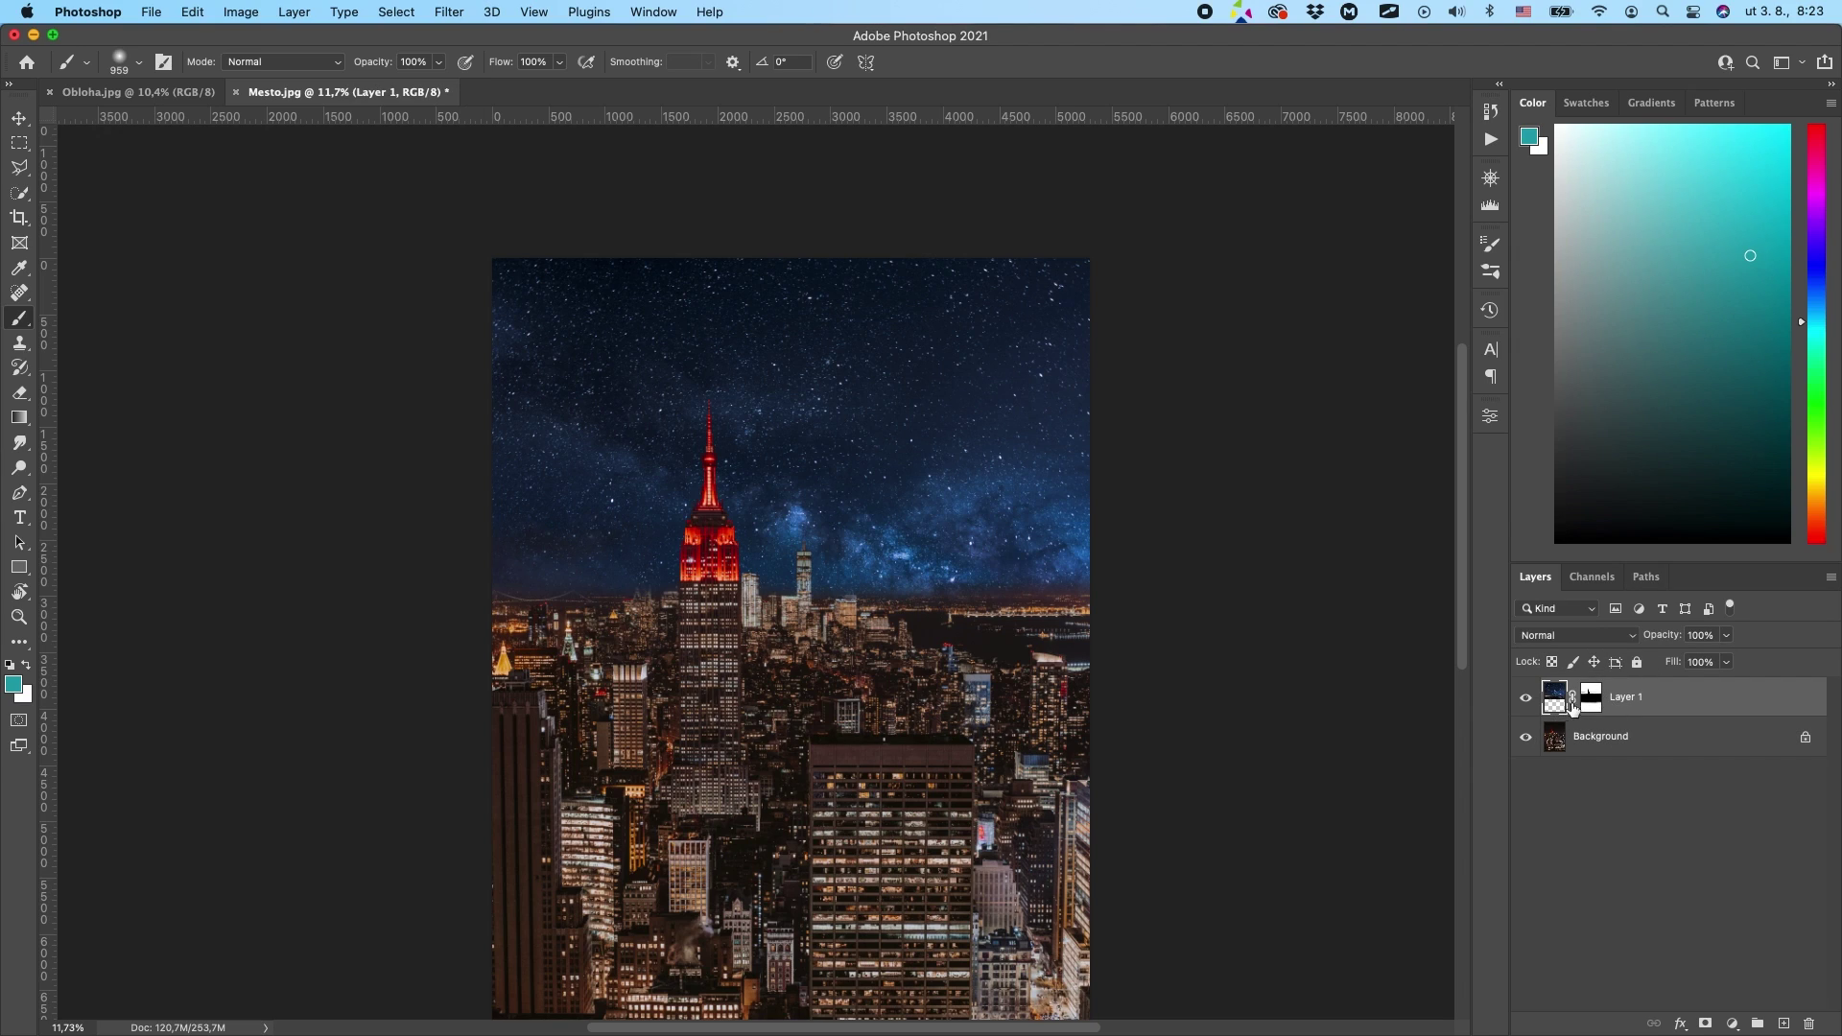
left_click(1555, 701)
left_click(1536, 637)
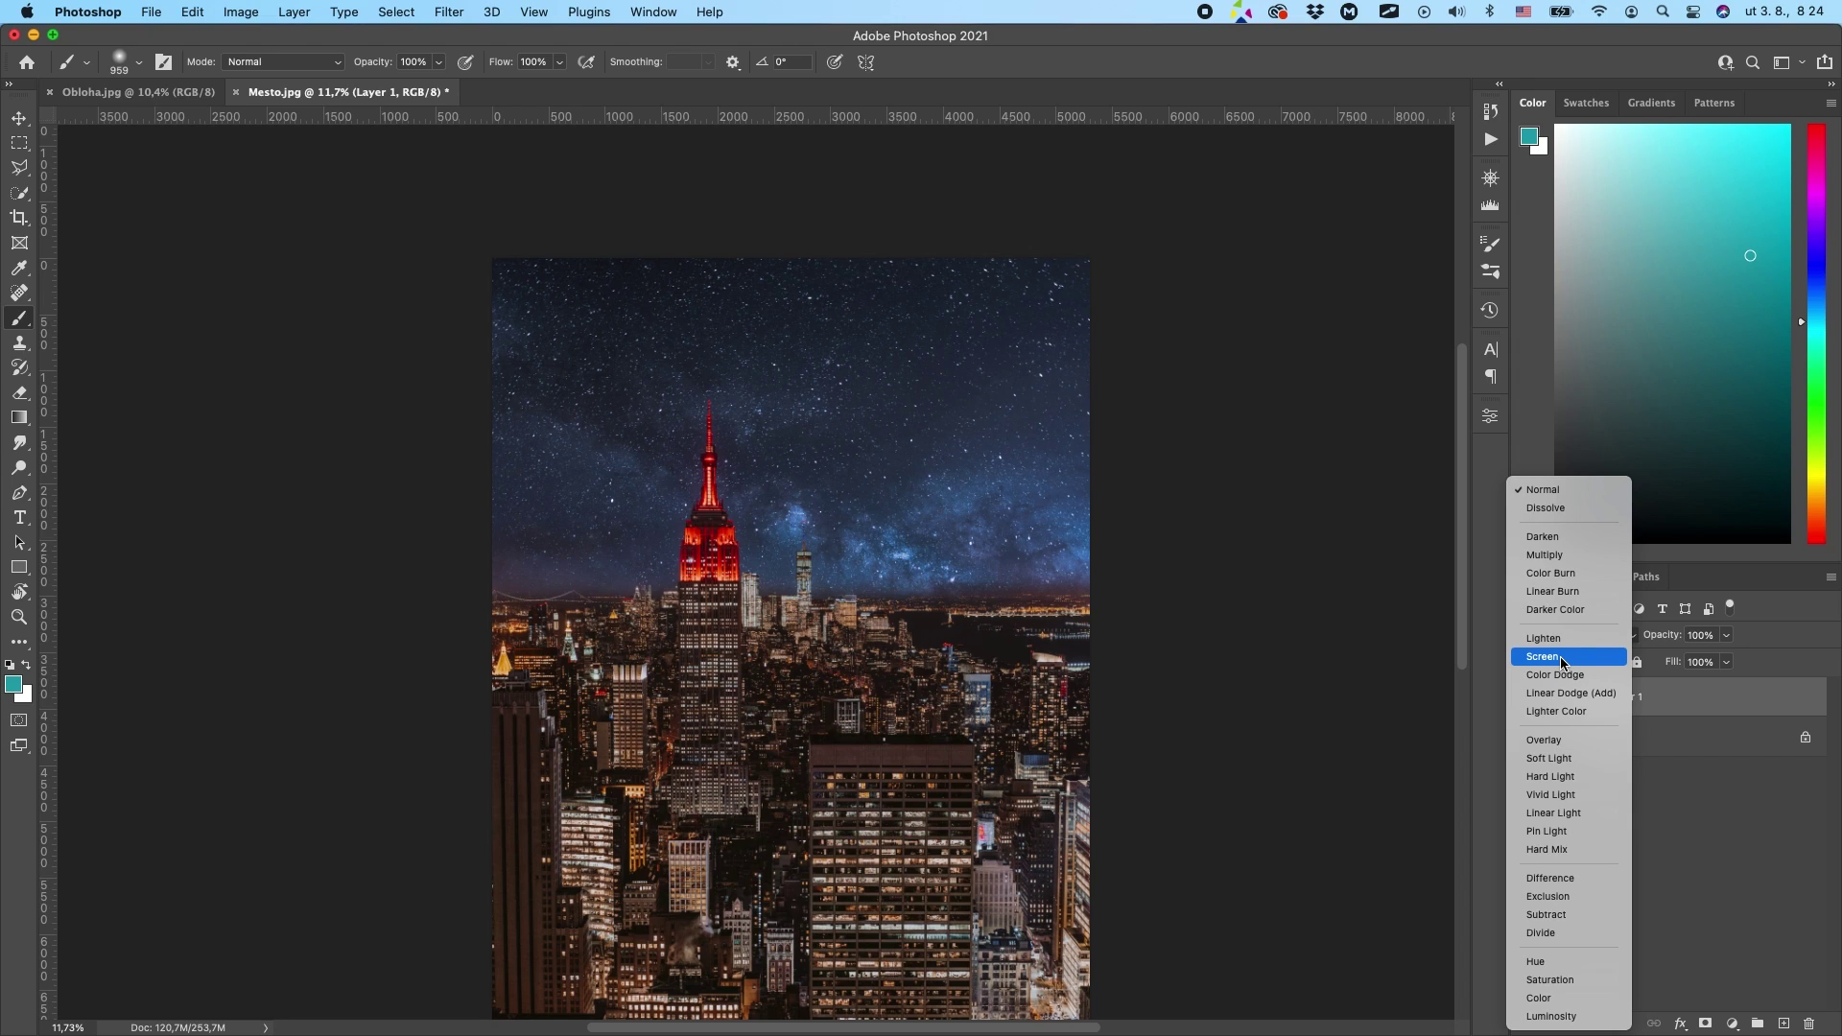
left_click(1560, 656)
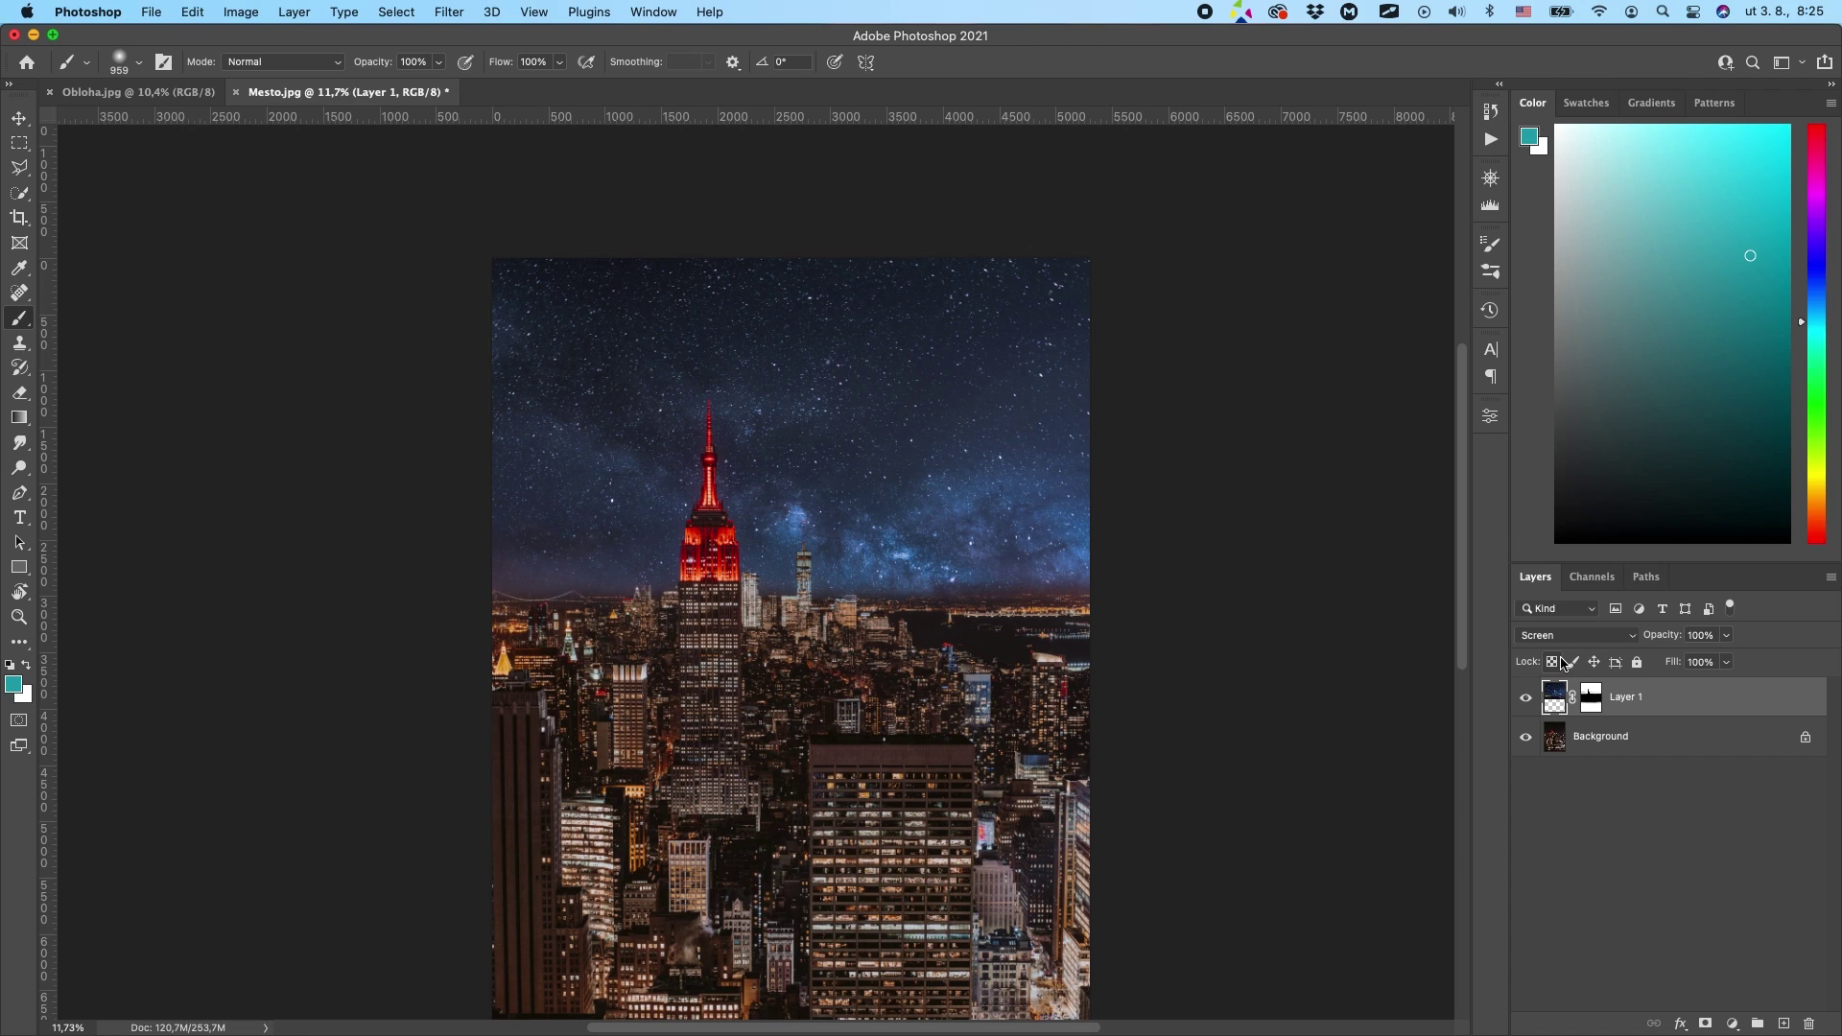
left_click(1553, 639)
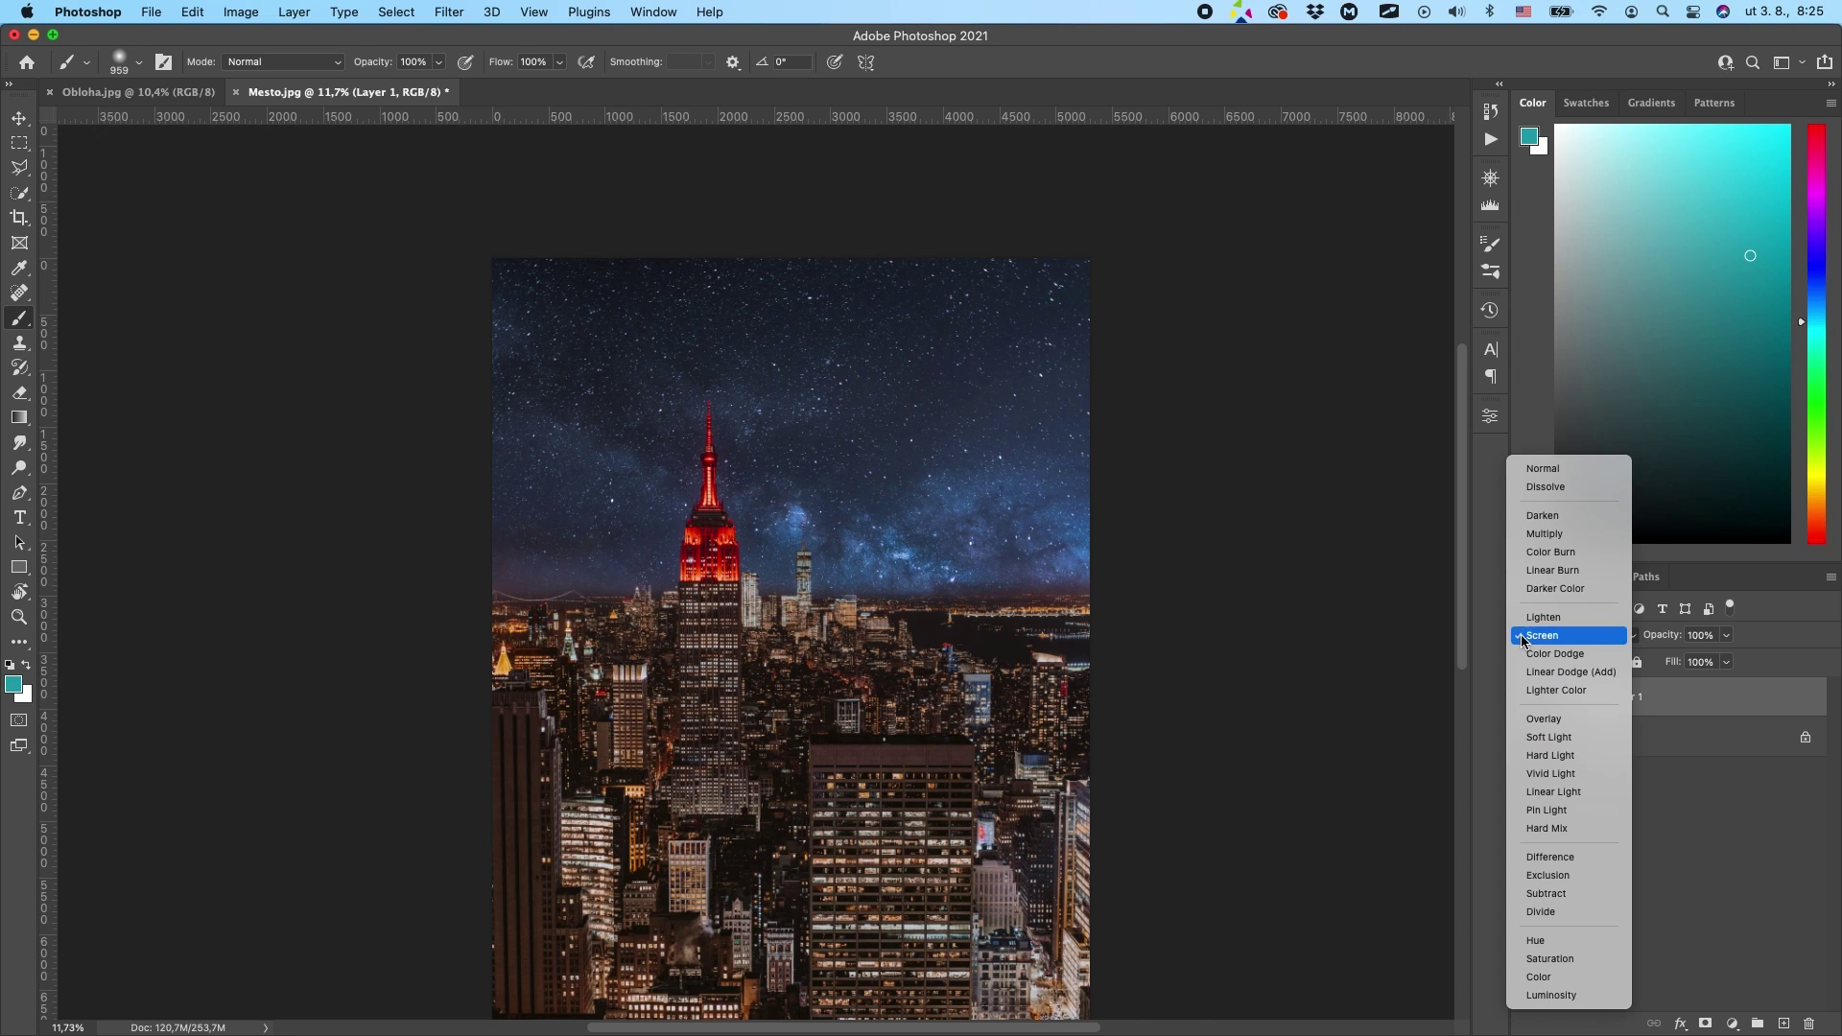
left_click(1545, 635)
- Set a soft black brush at 7% flow, size 1109, on Layer 1's mask and paint across the horizon
left_click(1585, 705)
key("d")
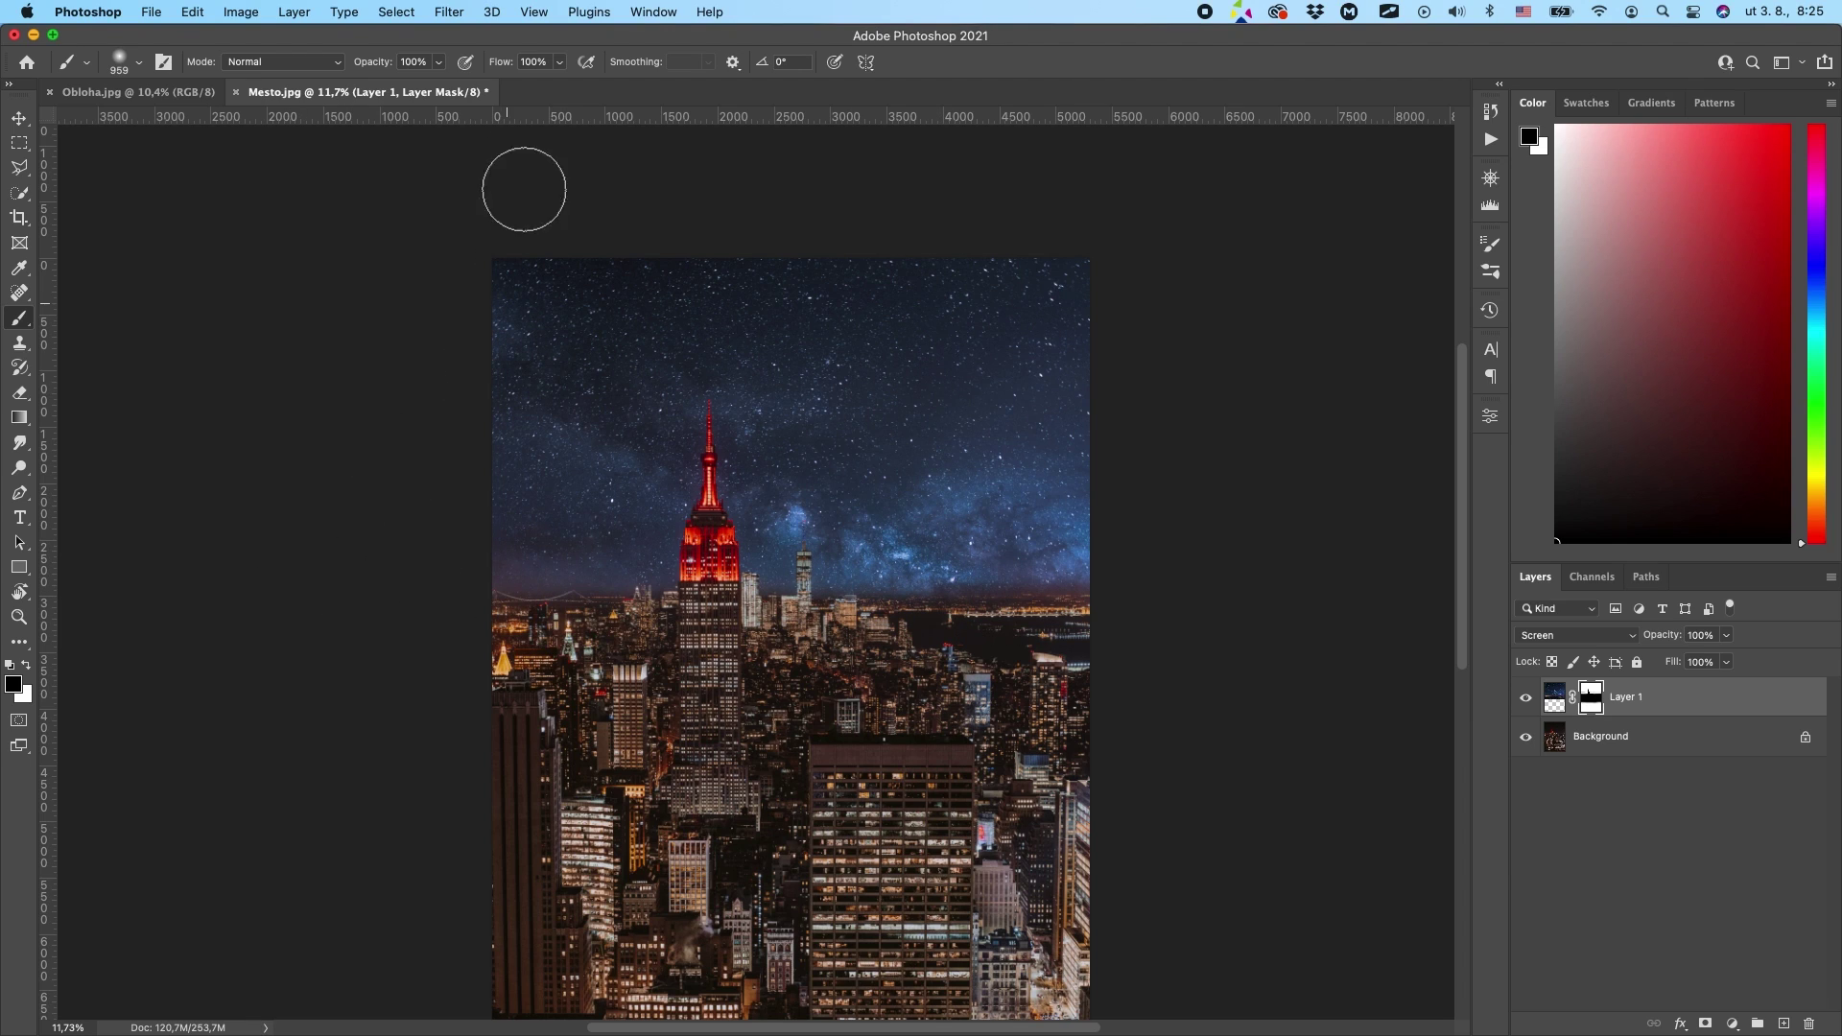
left_click_drag(501, 63, 408, 73)
mouse_move(1028, 567)
left_mouse_down()
mouse_move(1075, 567)
mouse_move(923, 599)
left_mouse_up()
key("x")
key("x")
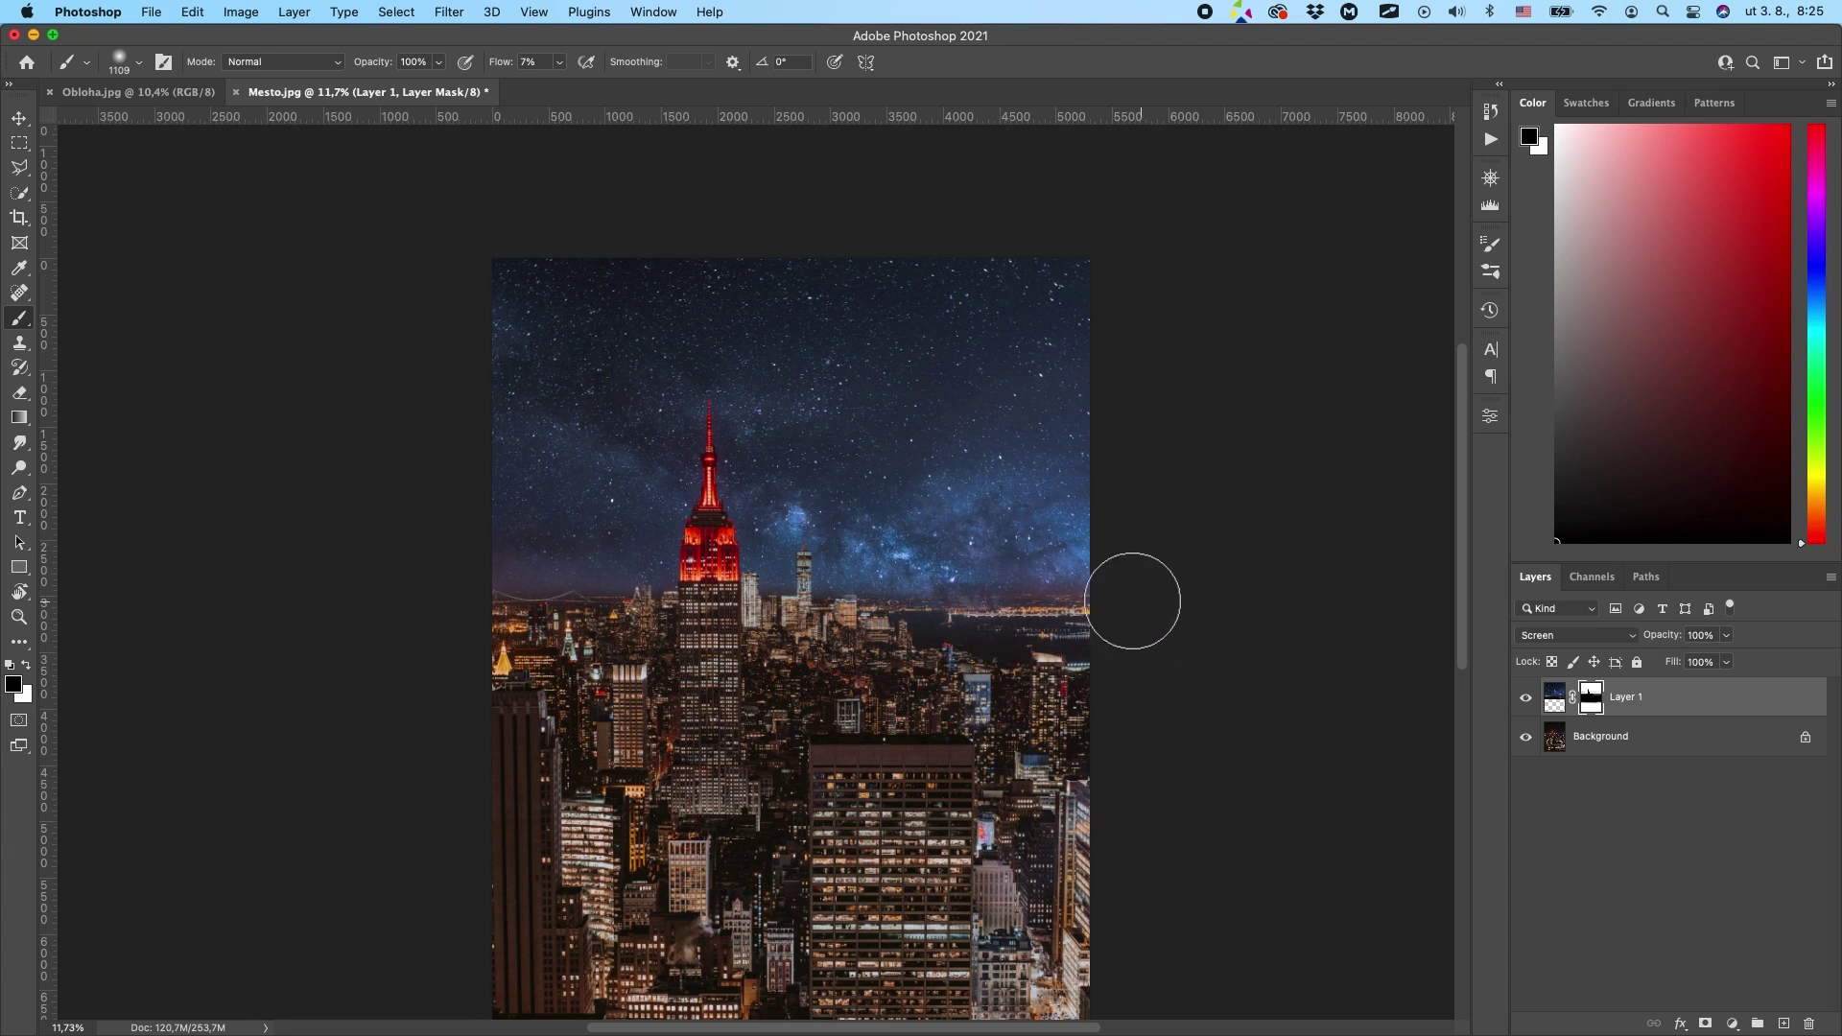
mouse_move(1175, 586)
left_mouse_down()
mouse_move(907, 619)
mouse_move(1003, 627)
mouse_move(1179, 607)
mouse_move(816, 619)
mouse_move(1107, 601)
mouse_move(839, 622)
mouse_move(947, 609)
mouse_move(802, 617)
mouse_move(576, 576)
left_mouse_up()
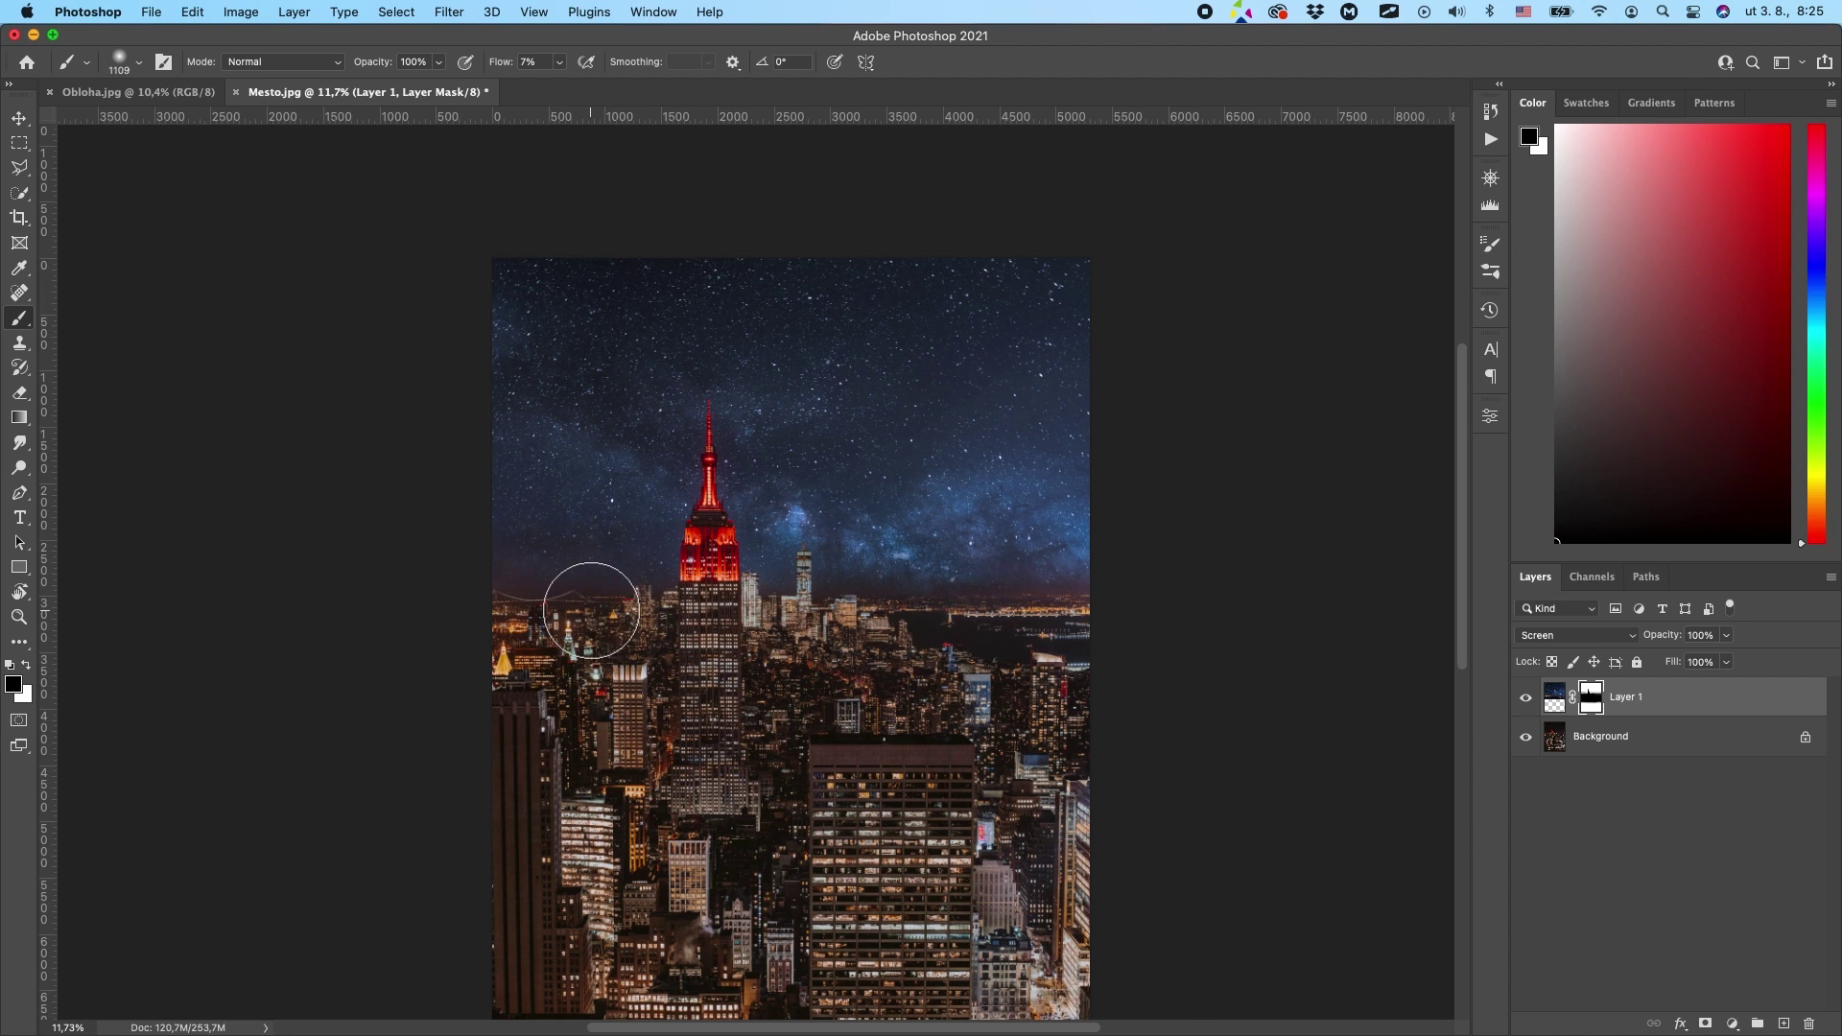
- Refine the horizon mask: hide sky on the right and left, restore some with white, brush size 843
scroll(588, 609, "up", 3)
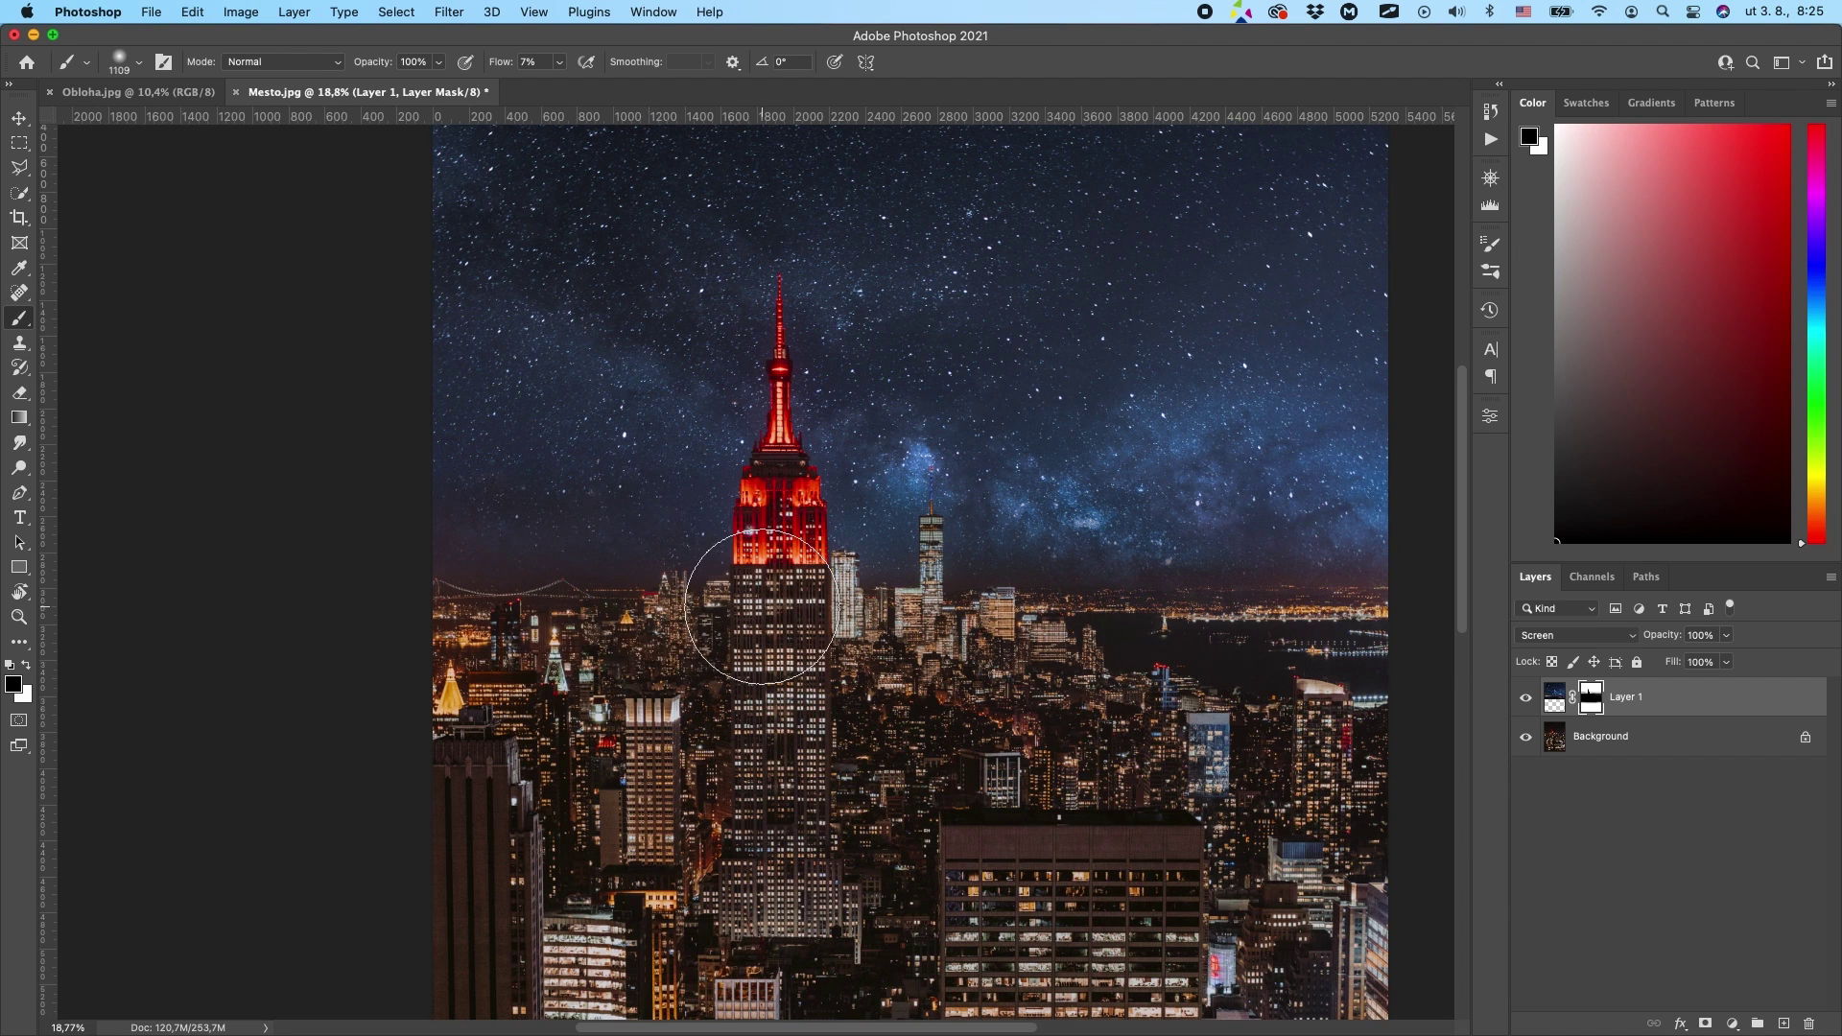
mouse_move(1473, 584)
left_mouse_down()
mouse_move(1066, 592)
mouse_move(1473, 590)
left_mouse_up()
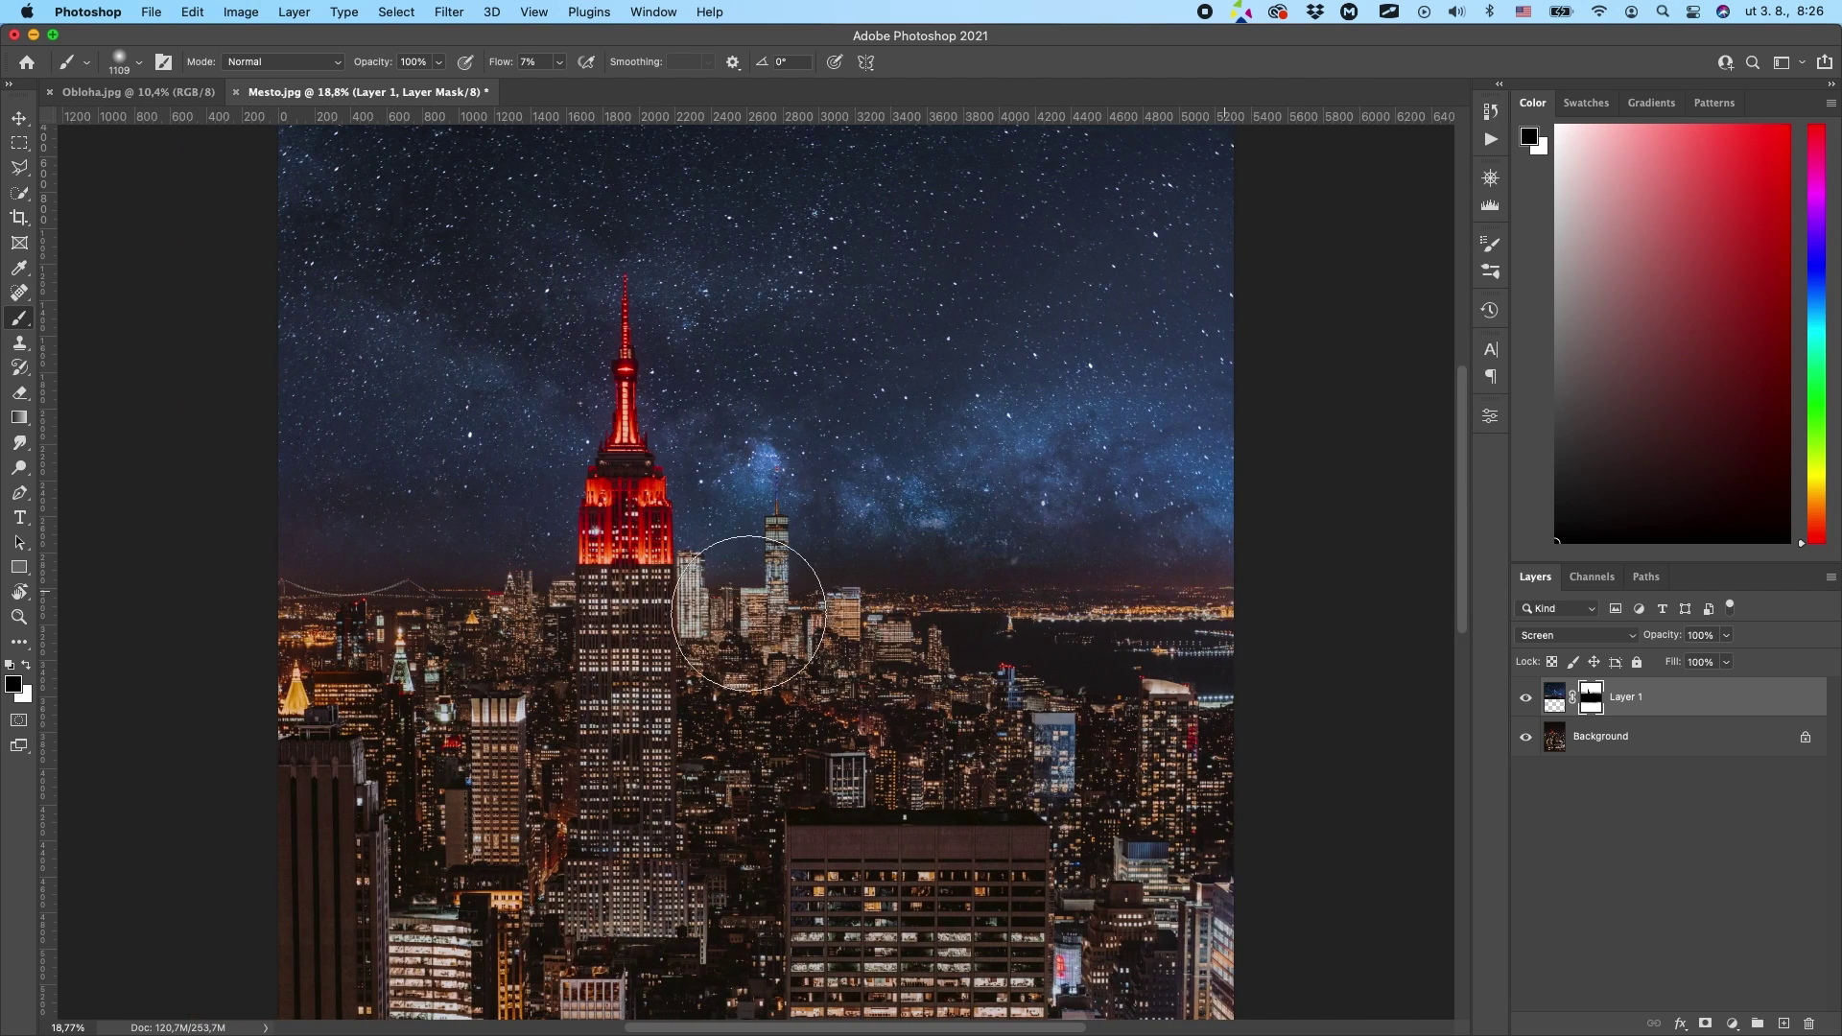
mouse_move(1180, 562)
left_mouse_down()
mouse_move(1095, 561)
mouse_move(1032, 609)
left_mouse_up()
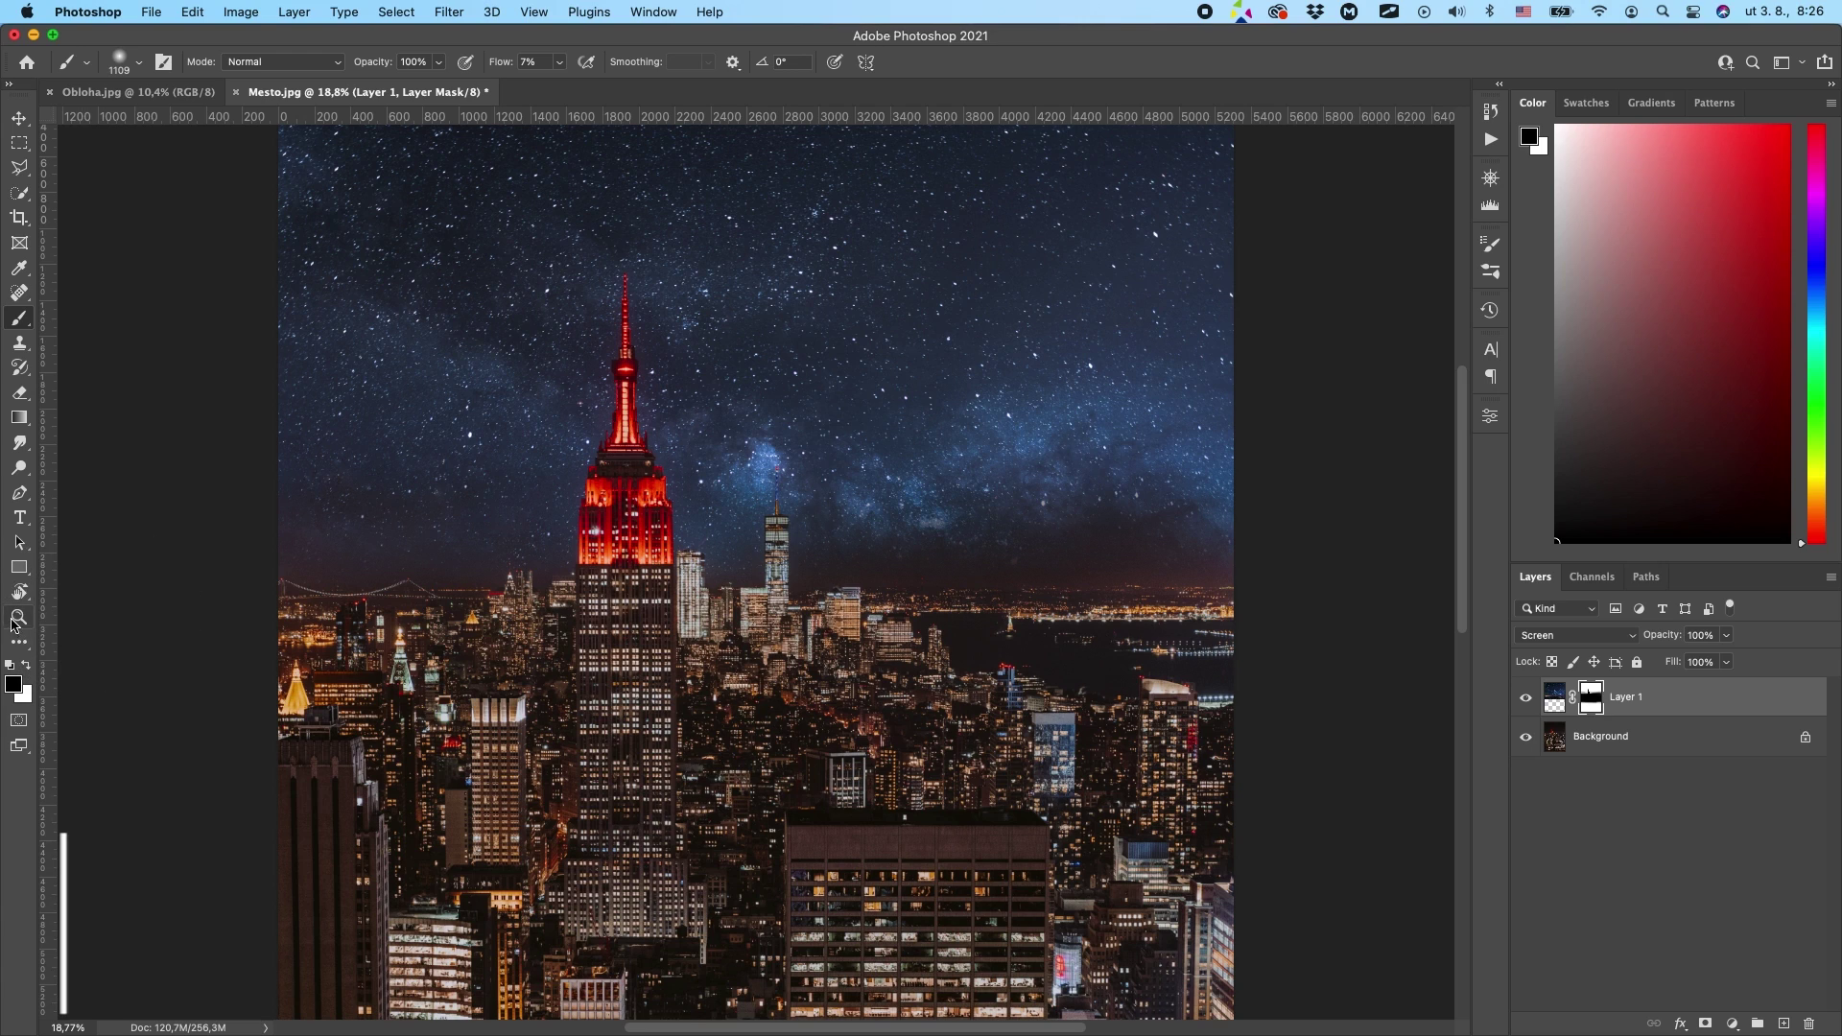
key("x")
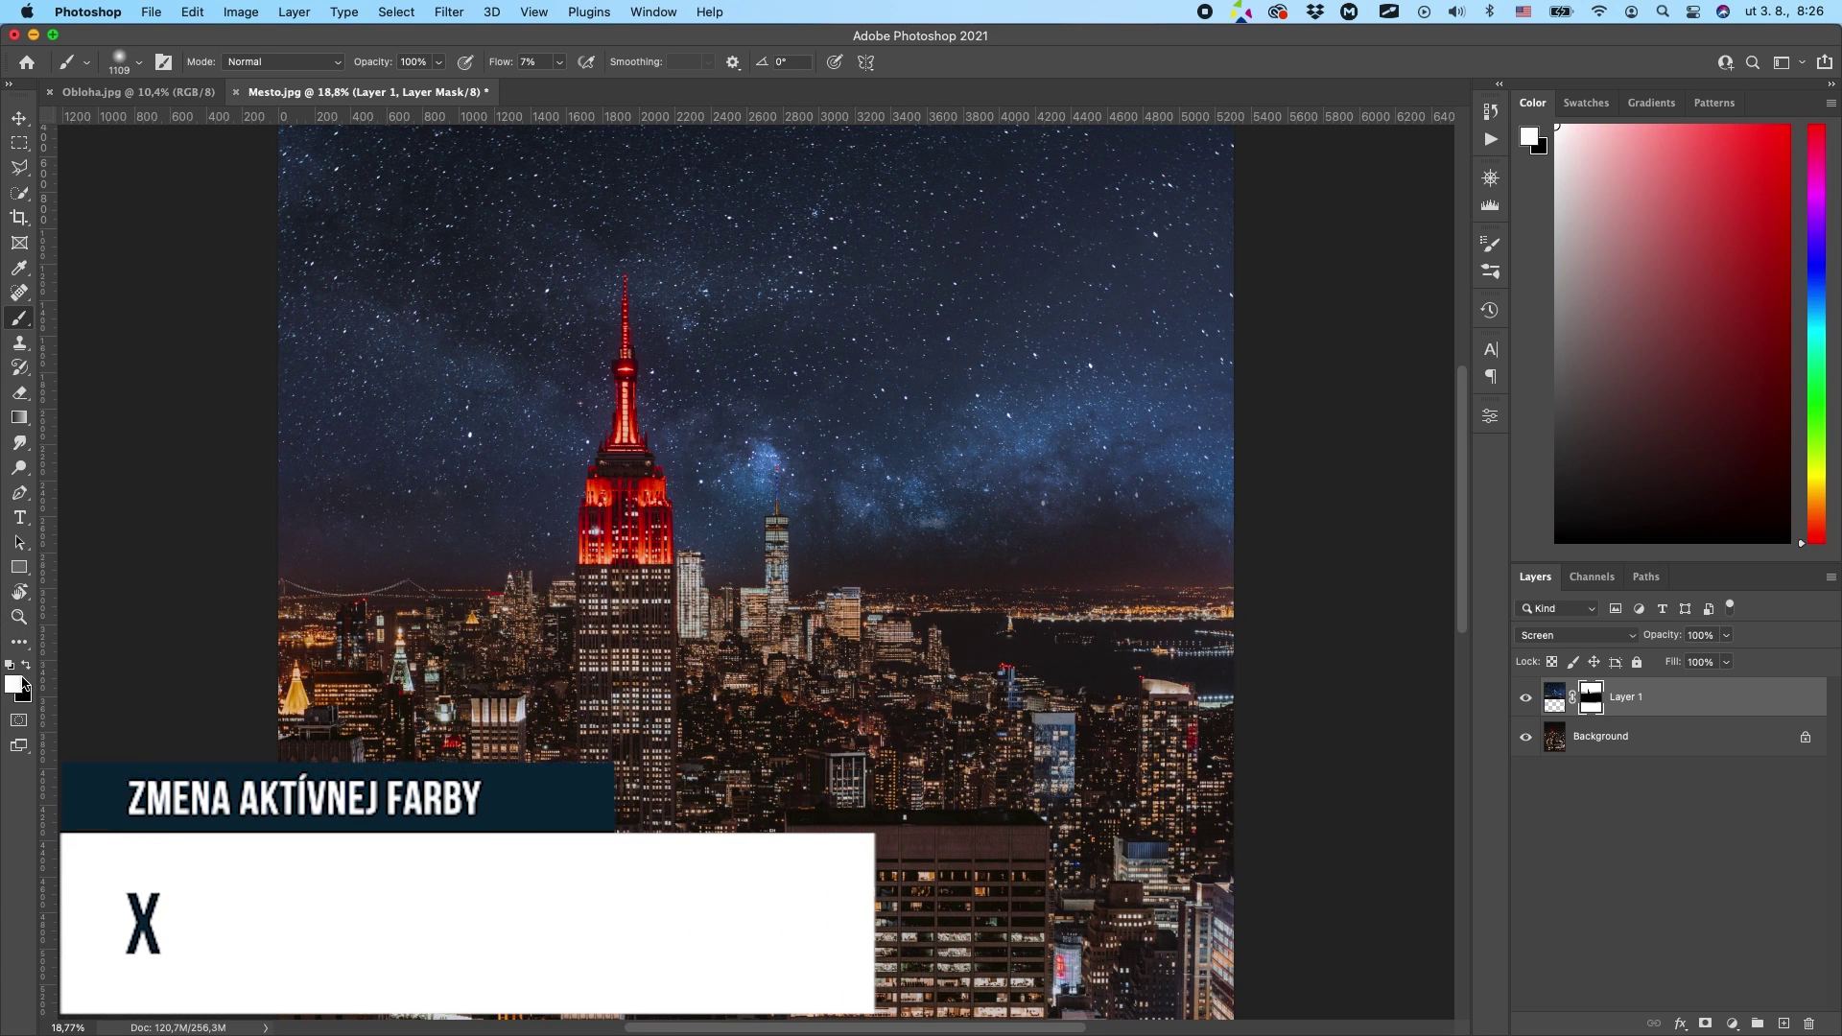
left_click_drag(940, 539, 1026, 557)
mouse_move(1159, 547)
left_mouse_down()
mouse_move(1061, 557)
mouse_move(1120, 561)
mouse_move(1150, 588)
mouse_move(962, 592)
mouse_move(1051, 593)
left_mouse_up()
key("x")
key("x")
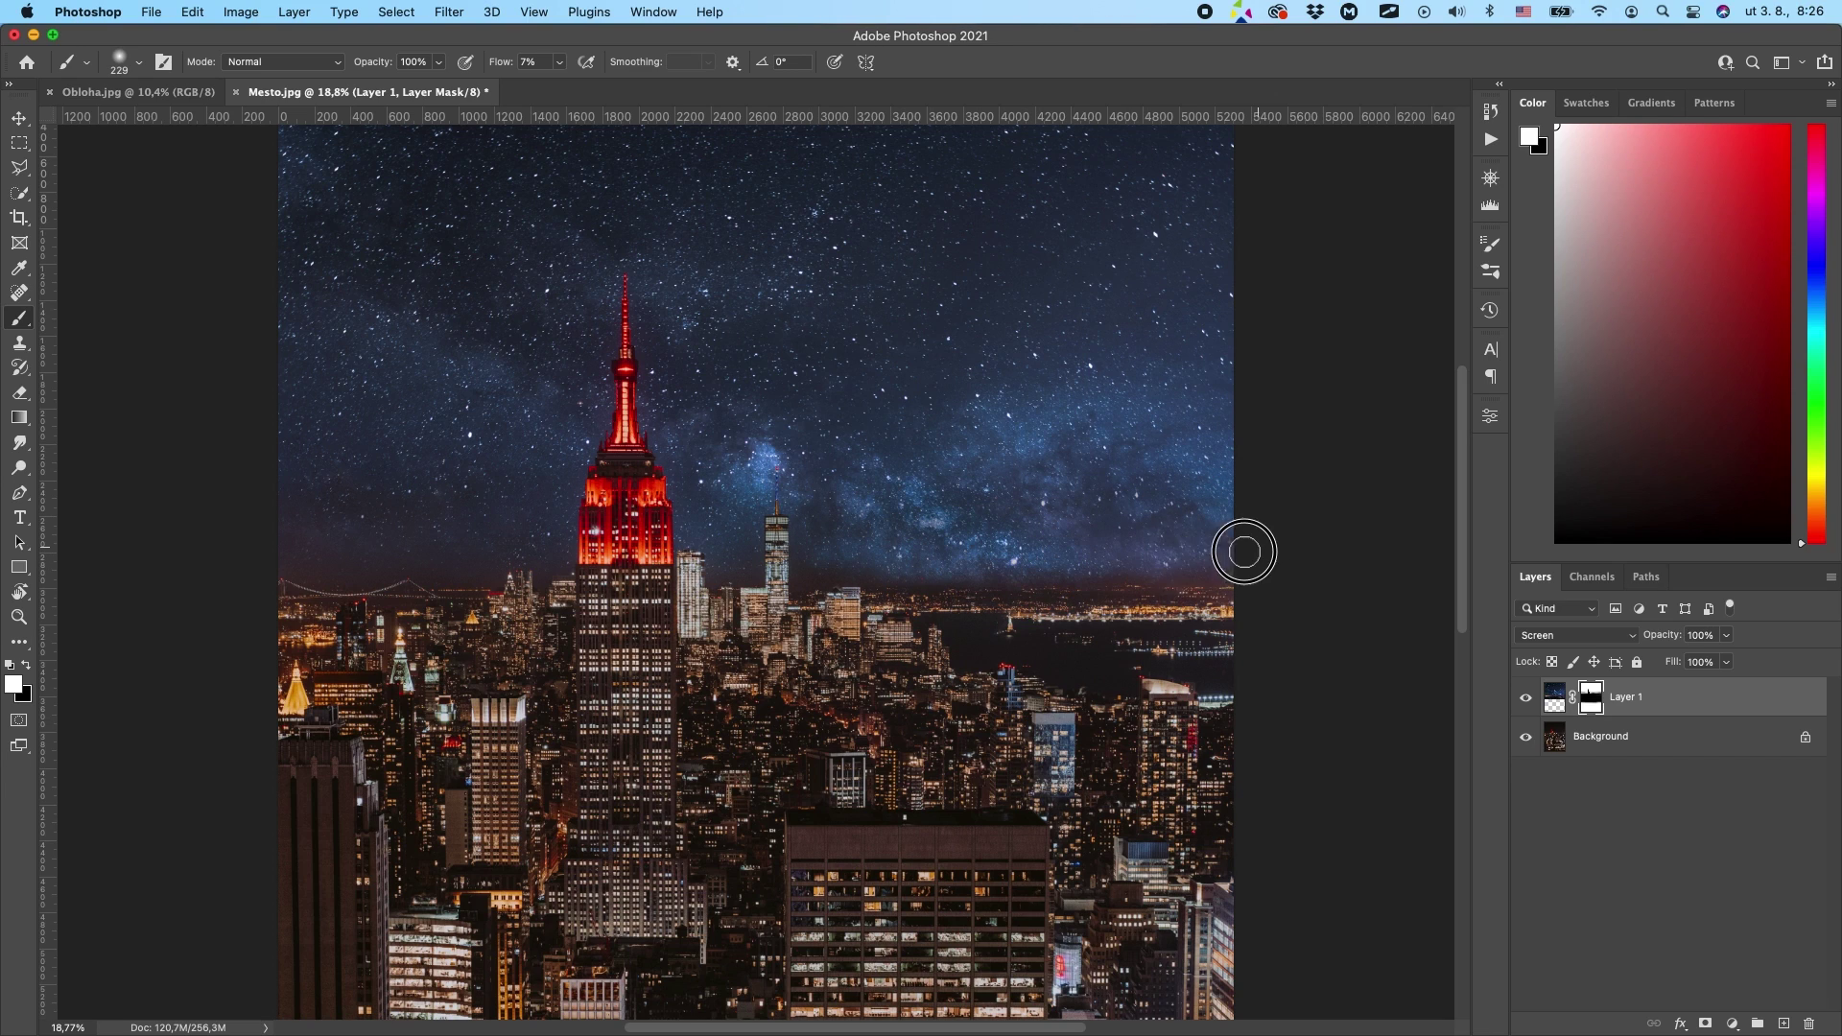
left_click_drag(274, 561, 478, 538)
key("x")
key("x")
mouse_move(290, 551)
left_mouse_down()
mouse_move(359, 487)
mouse_move(413, 543)
left_mouse_up()
key("x")
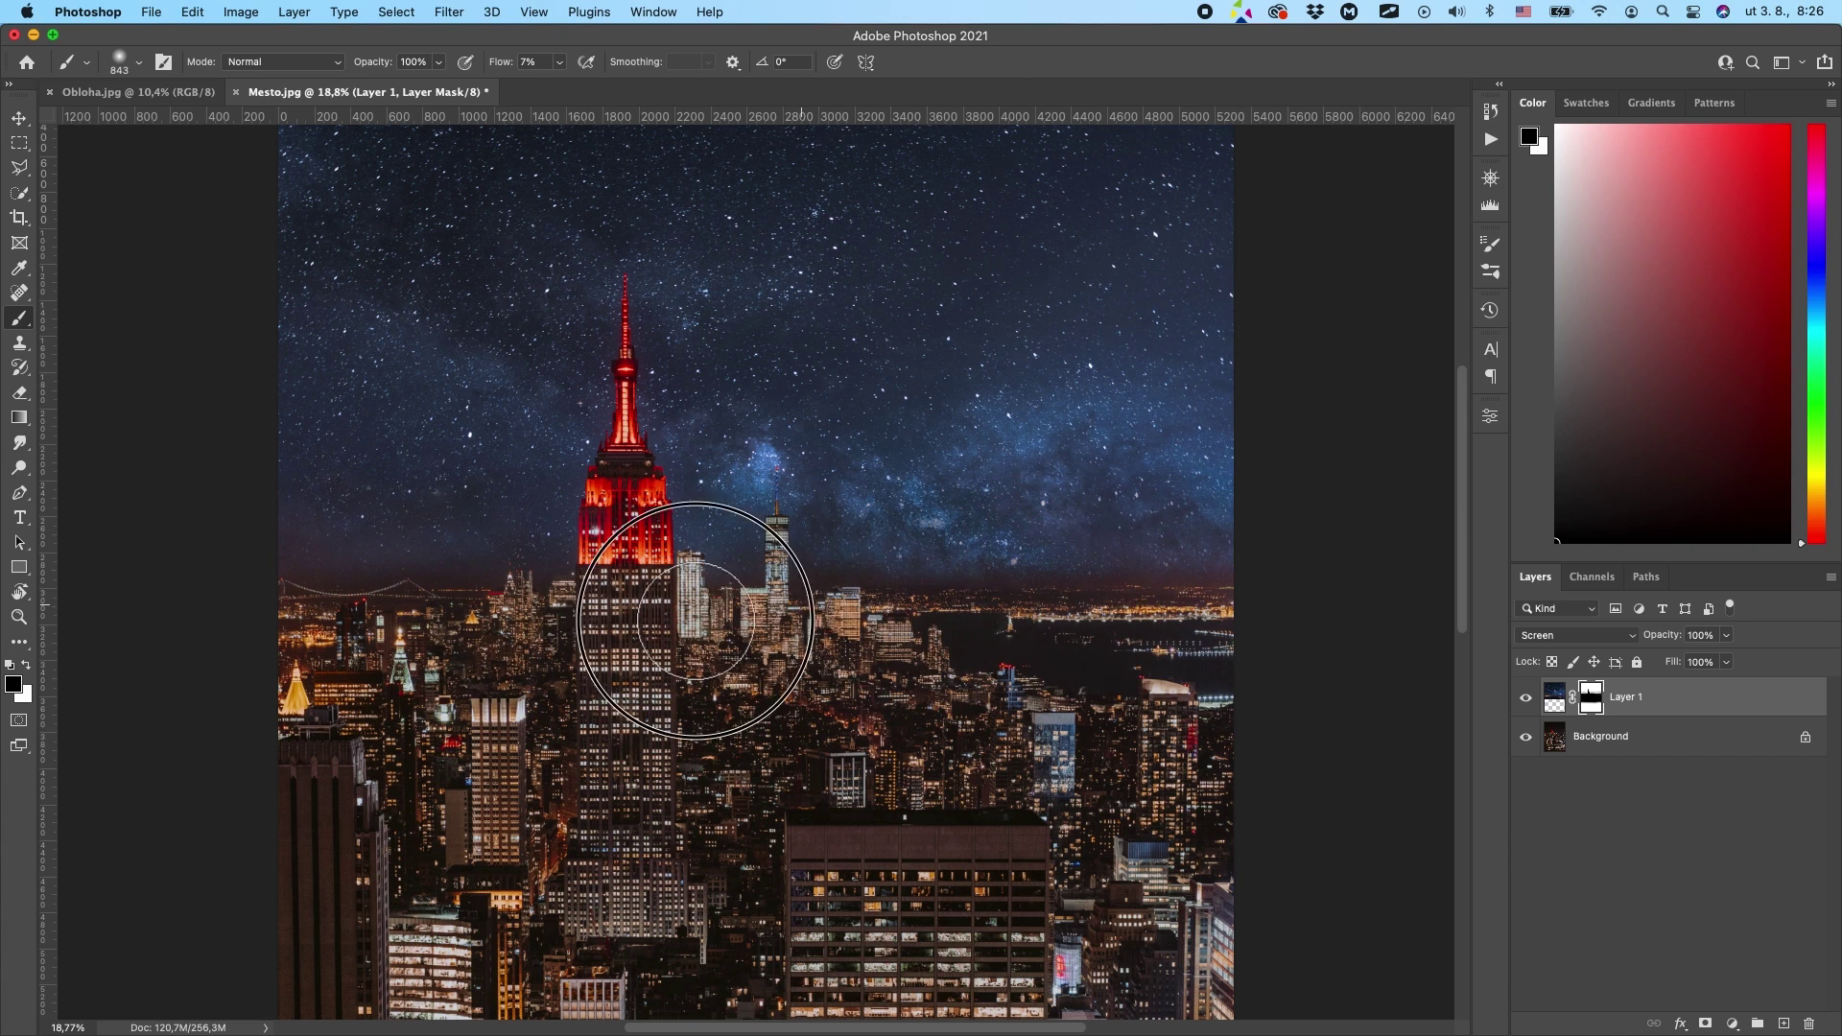
scroll(900, 703, "down", 5)
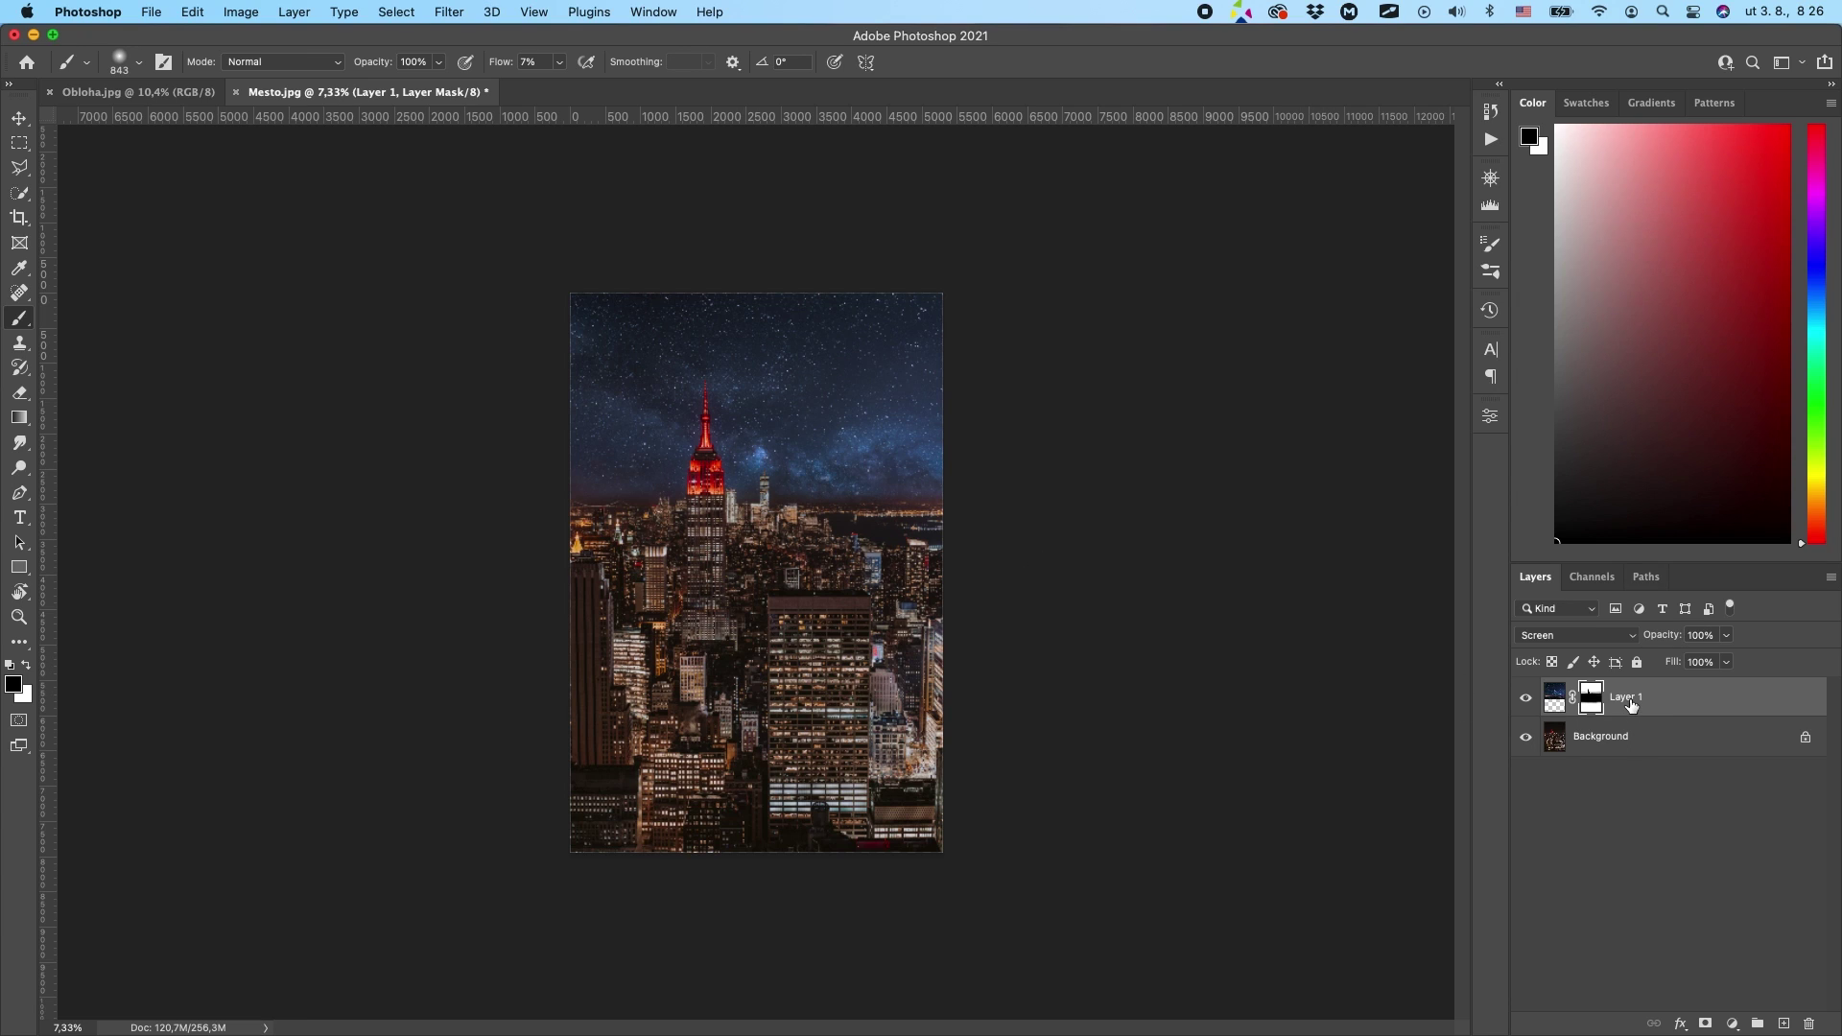
left_click(1632, 705)
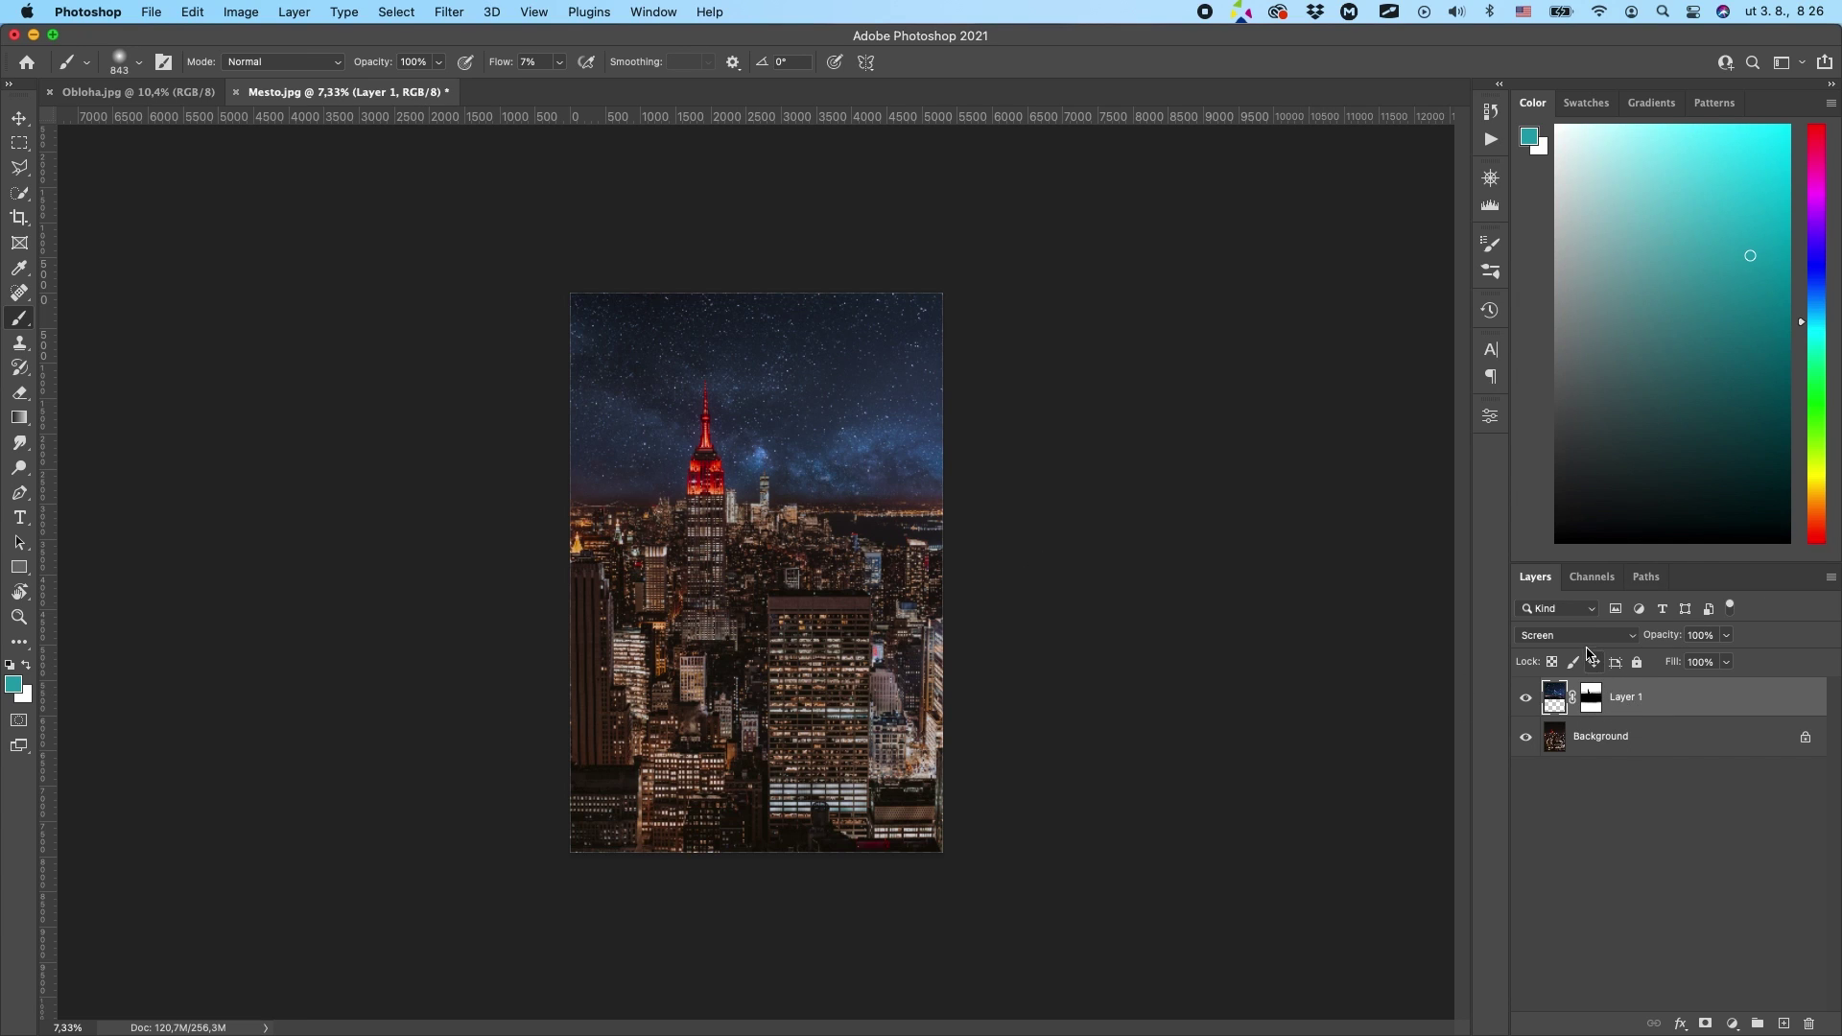
left_click(1586, 637)
left_click(1596, 643)
left_click(20, 122)
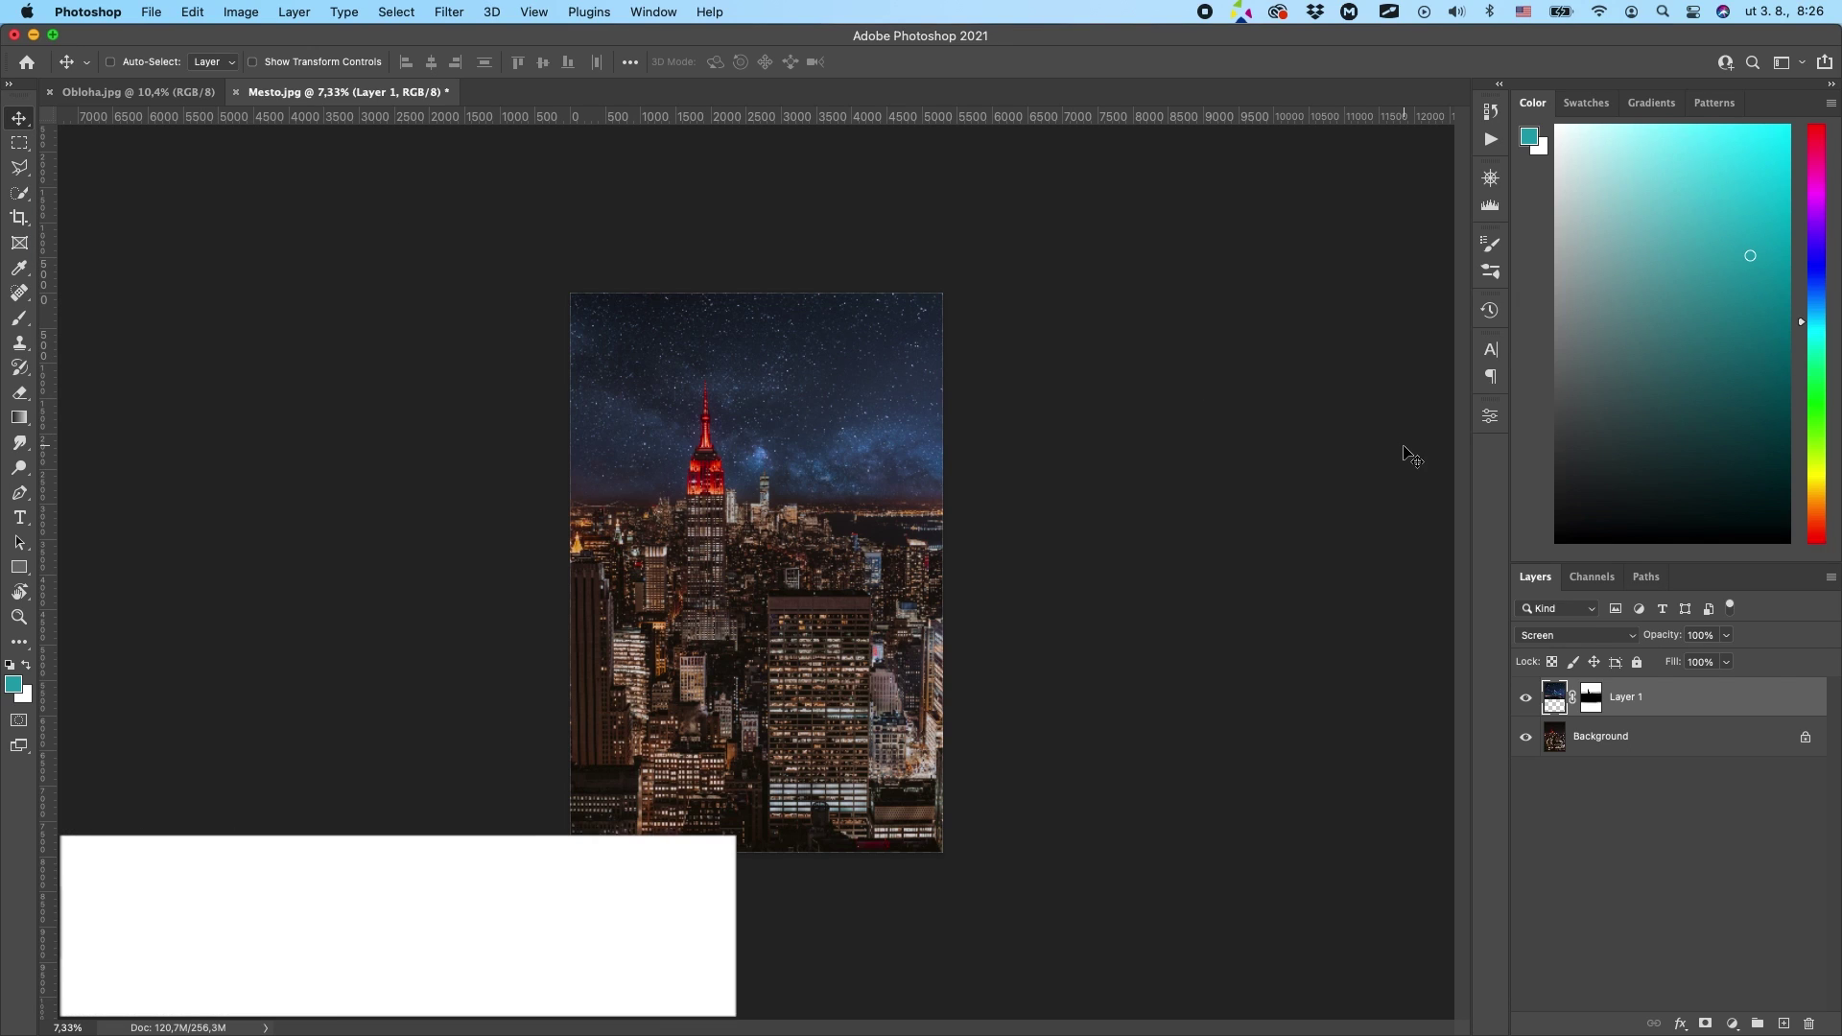
key("shift+plus")
key("shift+plus")
key("shift+plus")
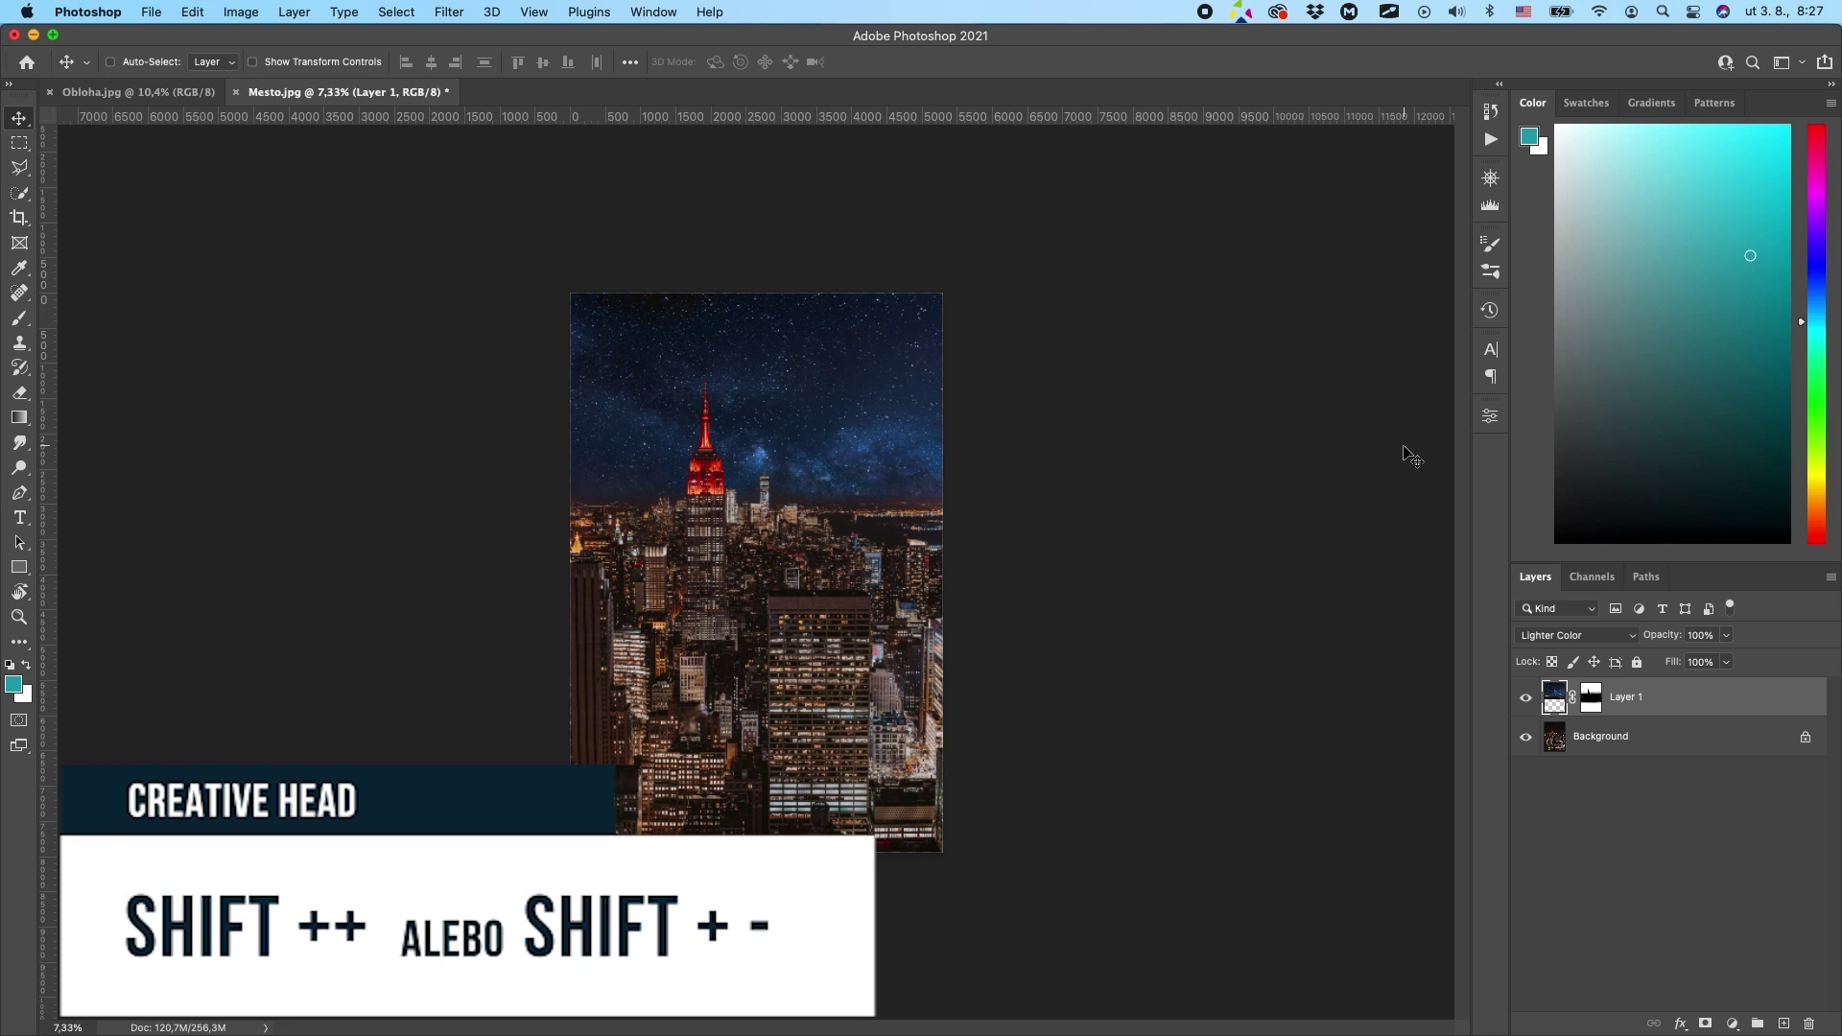
key("shift+minus")
key("shift+minus")
key("shift+minus")
key("shift+plus")
key("shift+plus")
key("shift+plus")
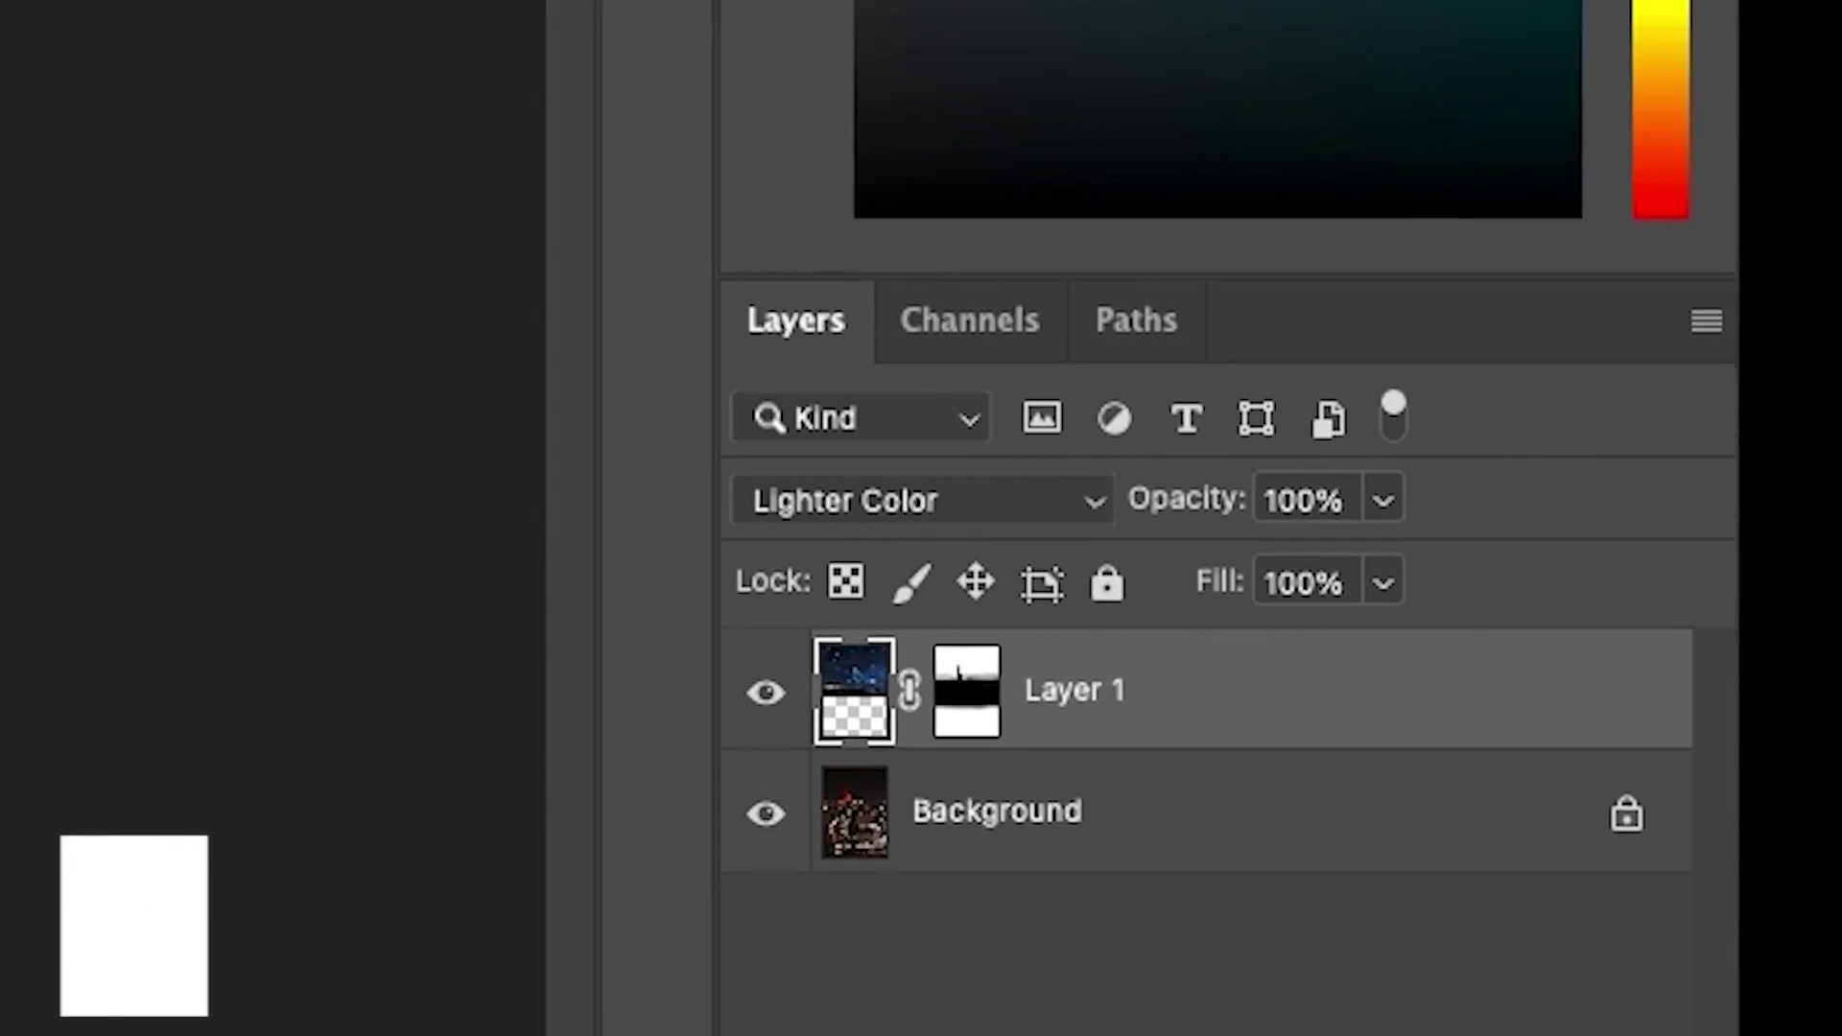
key("shift+plus")
key("shift+minus")
key("shift+minus")
key("shift+minus")
key("shift+minus")
key("shift+plus")
key("shift+plus")
key("shift+plus")
key("shift+plus")
key("shift+plus")
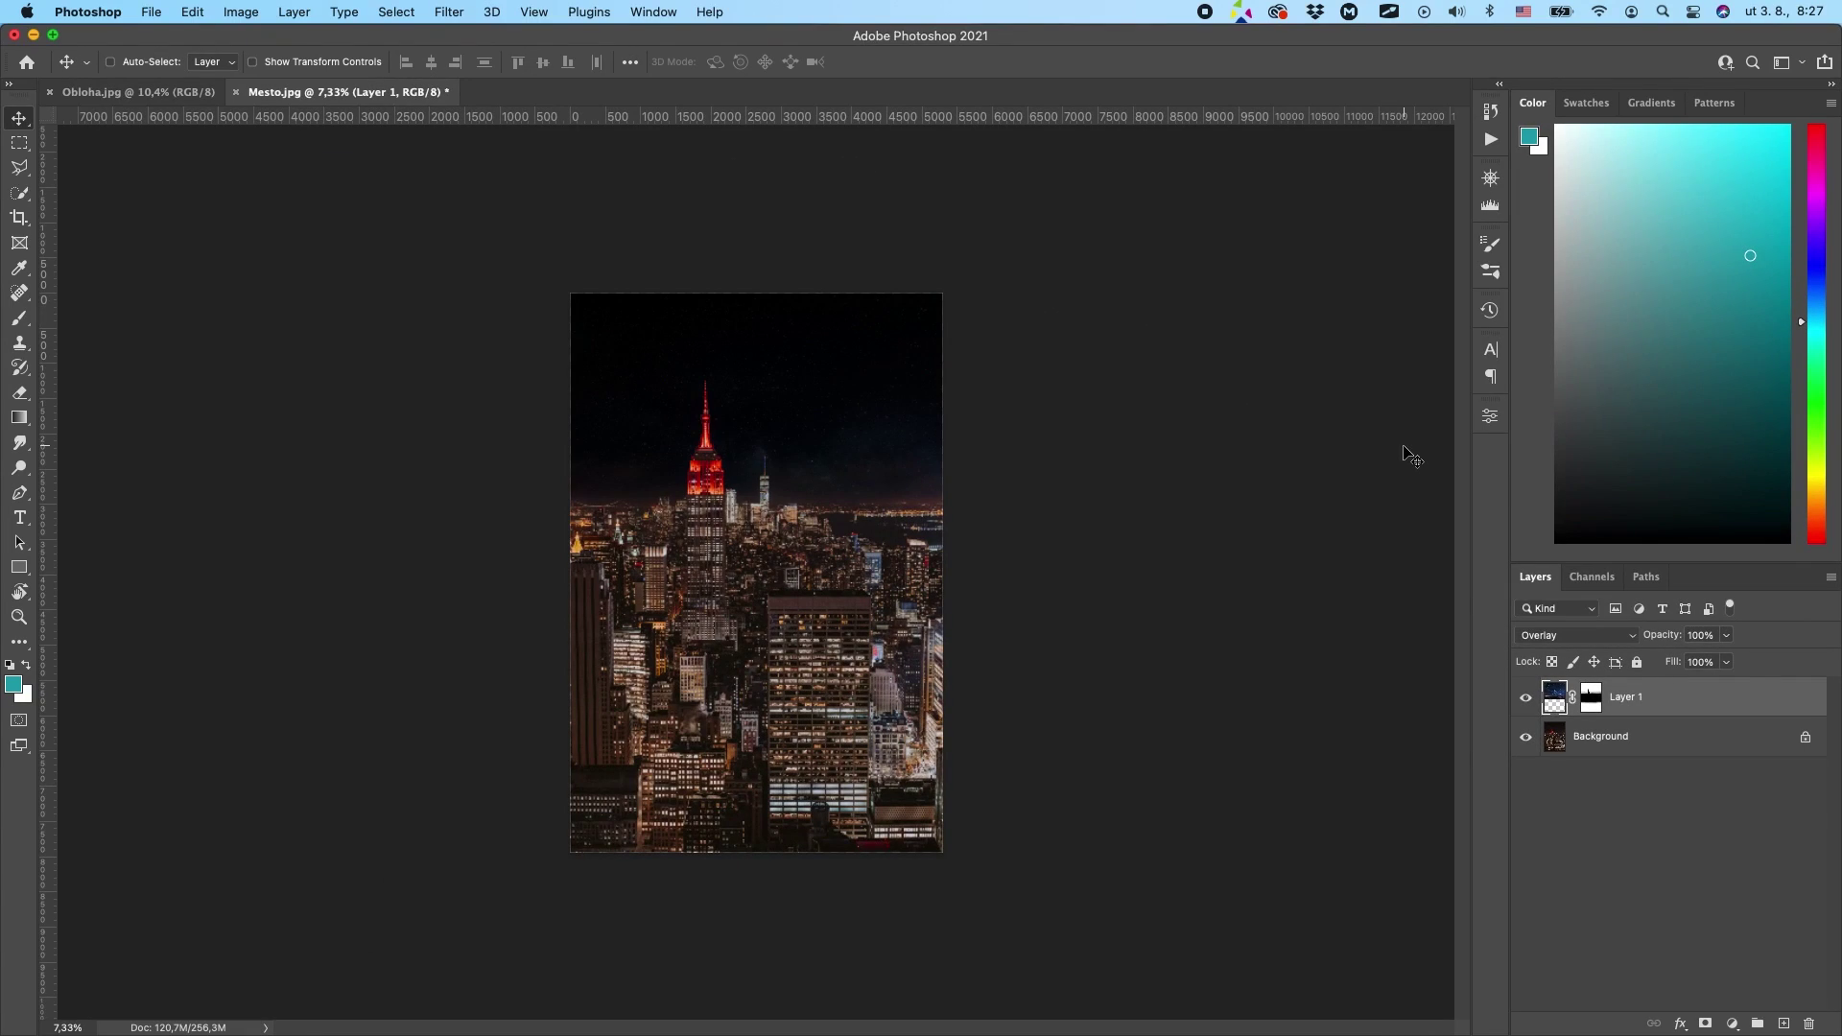
key("shift+plus")
key("shift+plus")
key("shift+plus")
key("shift+minus")
key("shift+minus")
key("shift+minus")
key("shift+minus")
key("shift+minus")
key("shift+minus")
key("shift+minus")
key("shift+minus")
key("shift+minus")
key("shift+plus")
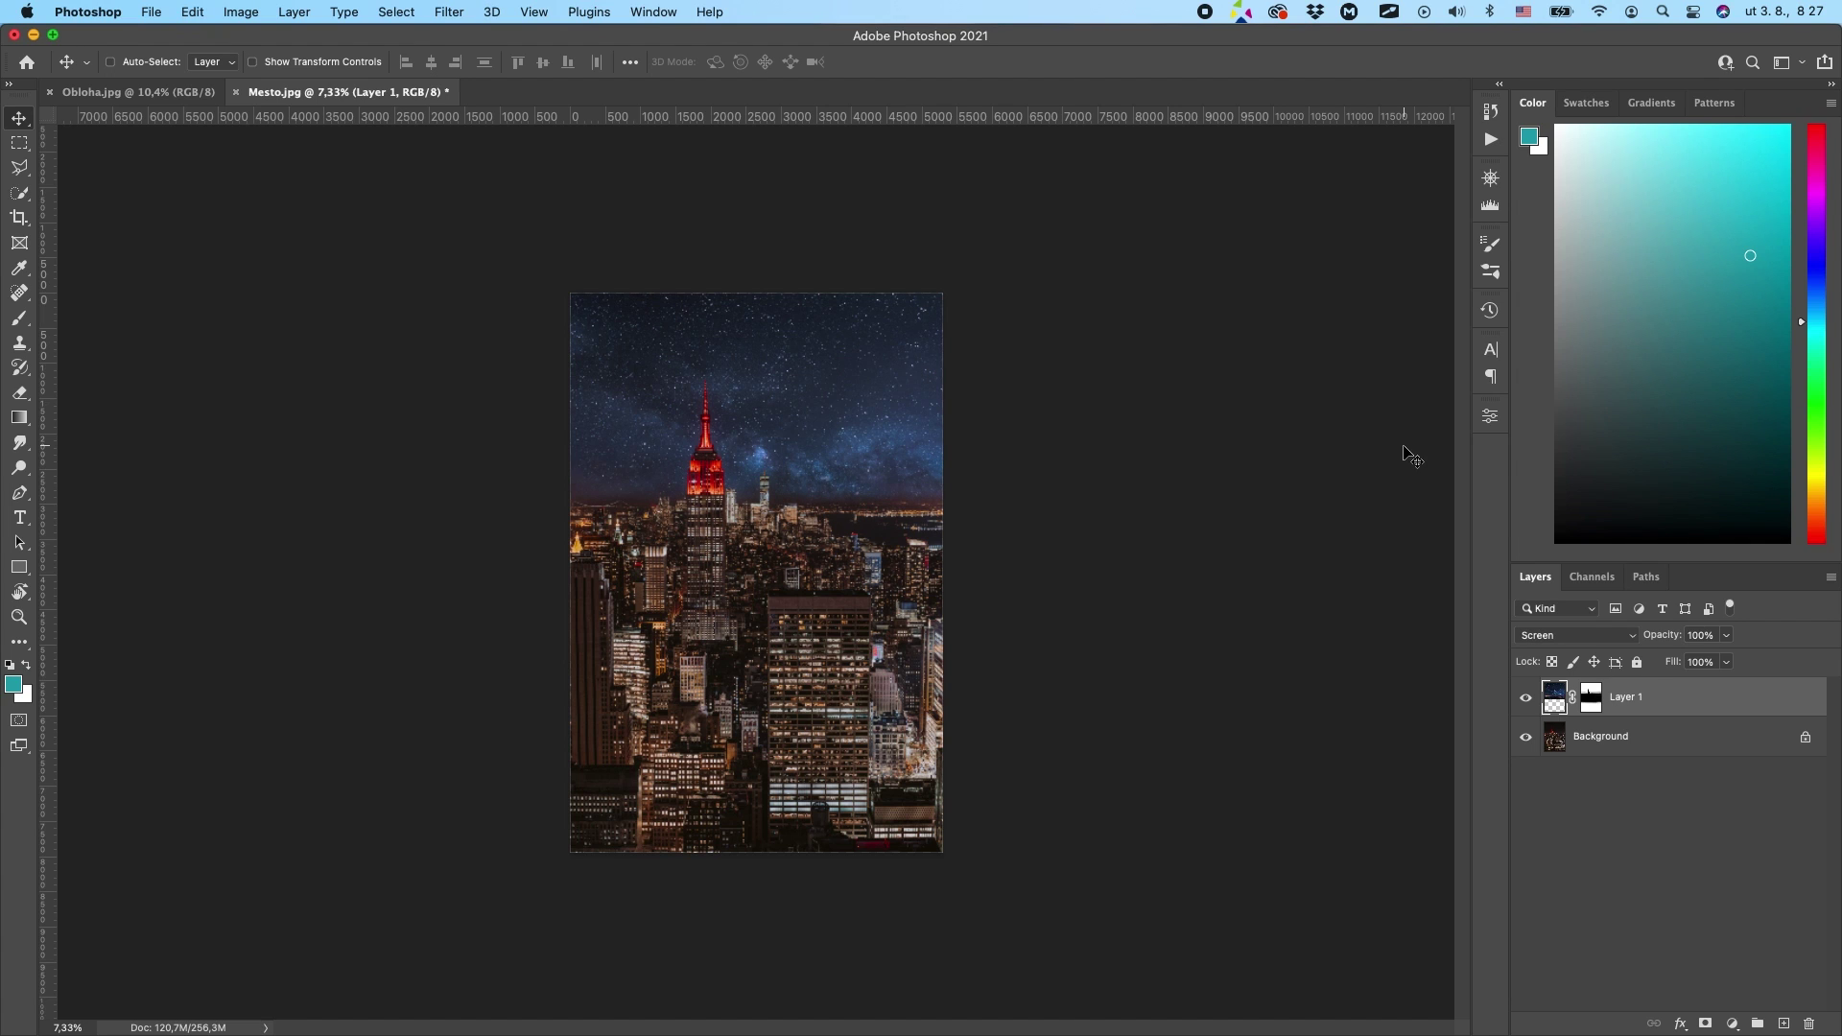